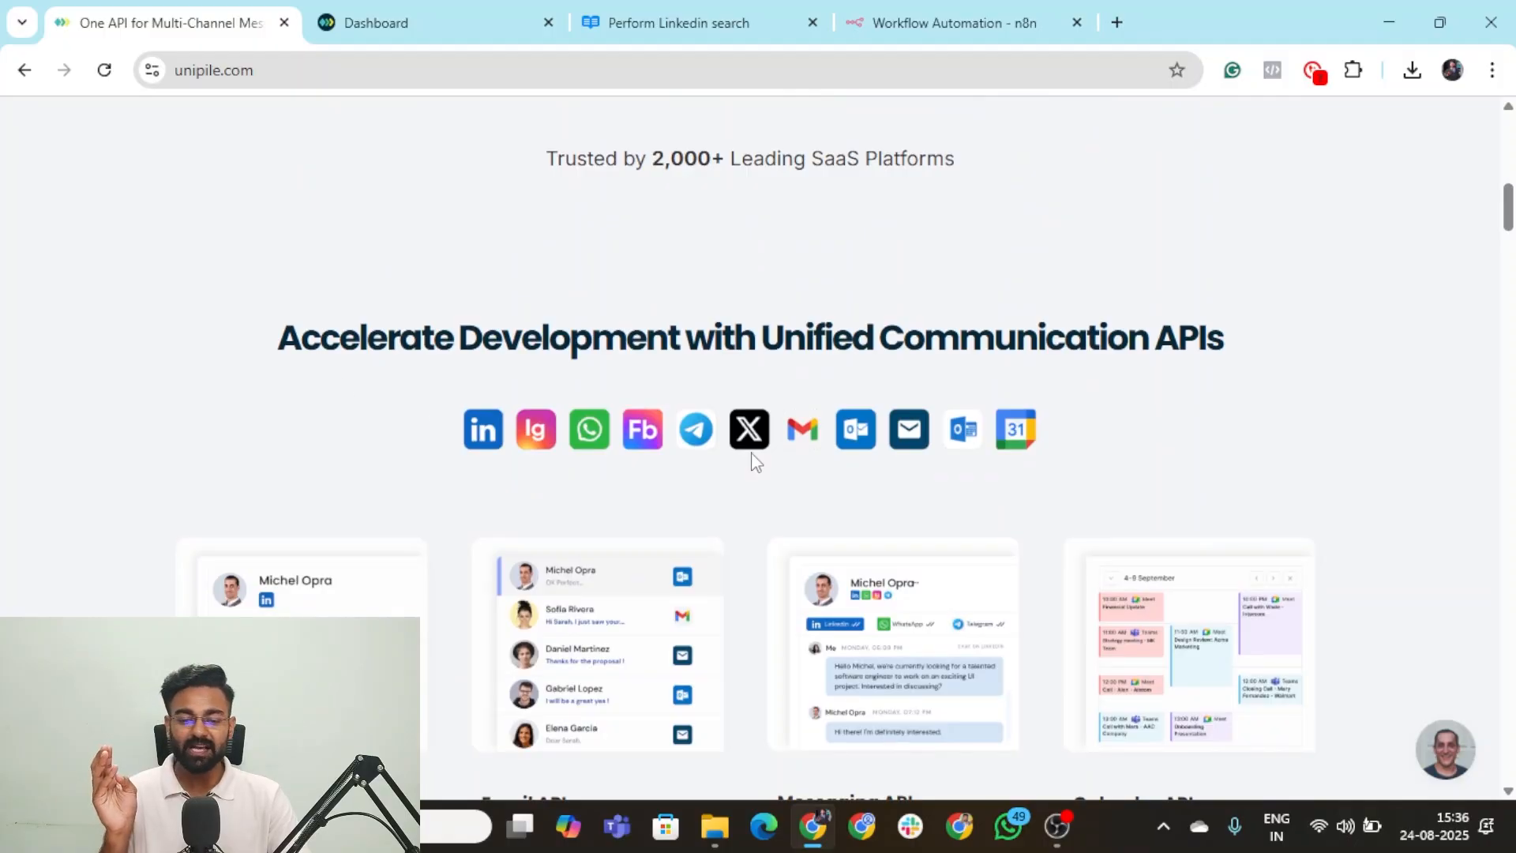
# Look over the unified communication APIs and the automation and outreach features described on the Unipile home page.
pyautogui.scroll(-5, 1163, 499)
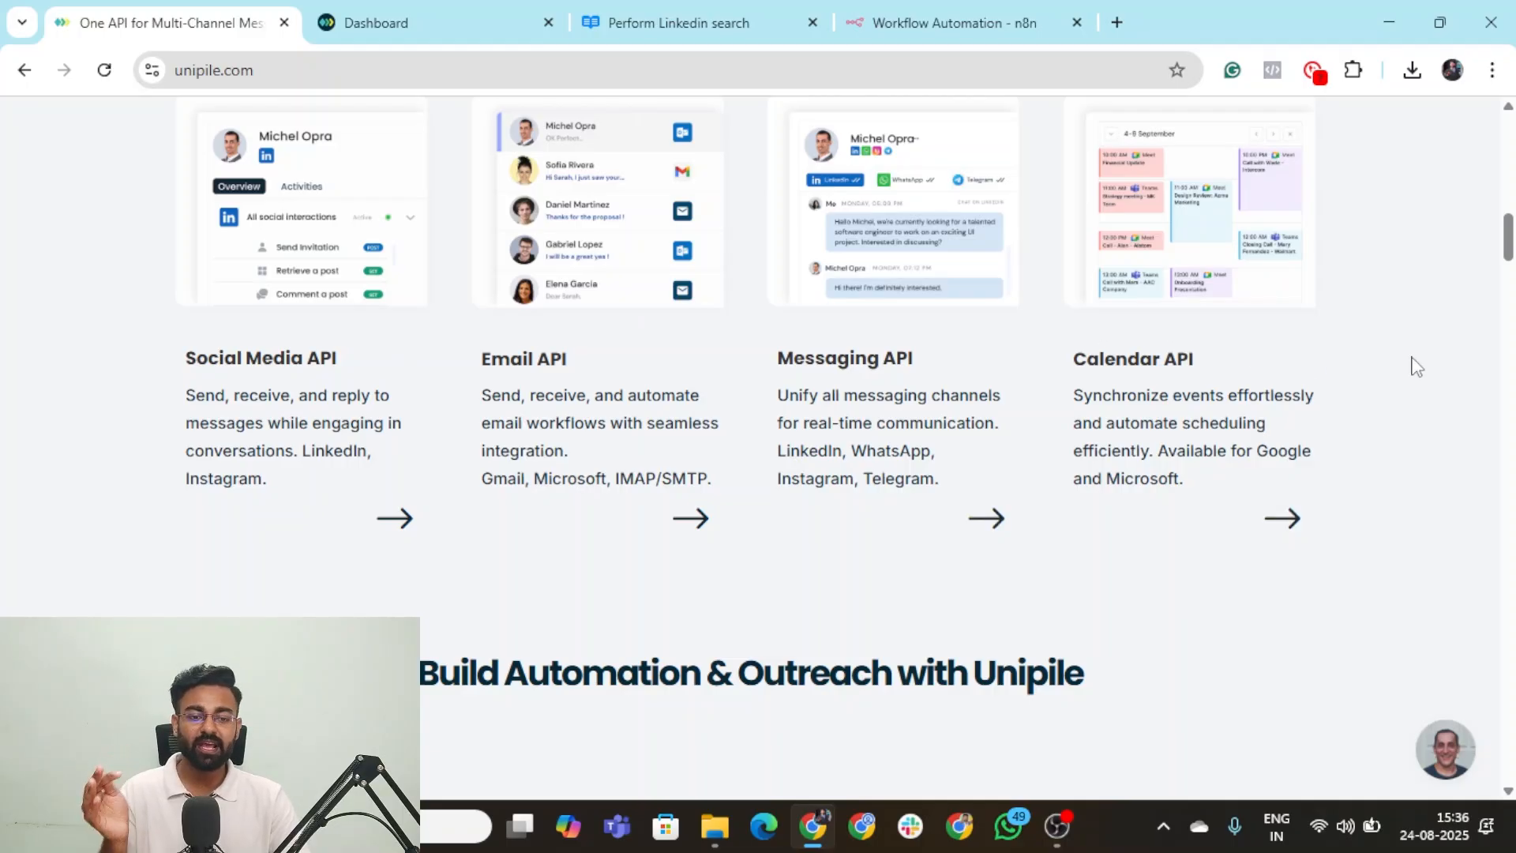
pyautogui.scroll(-6, 1258, 379)
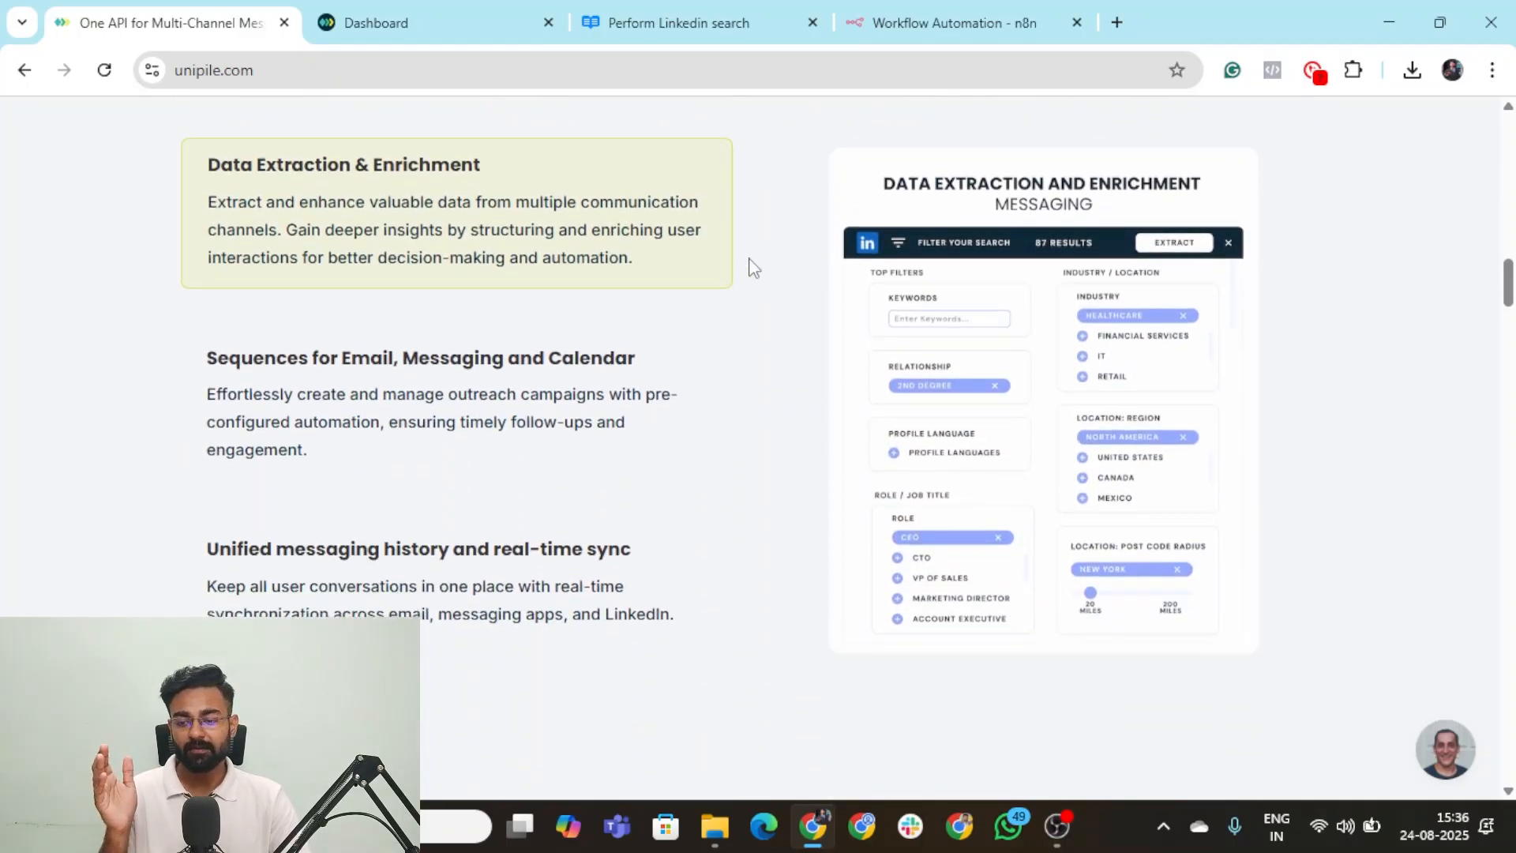
pyautogui.scroll(15, 748, 260)
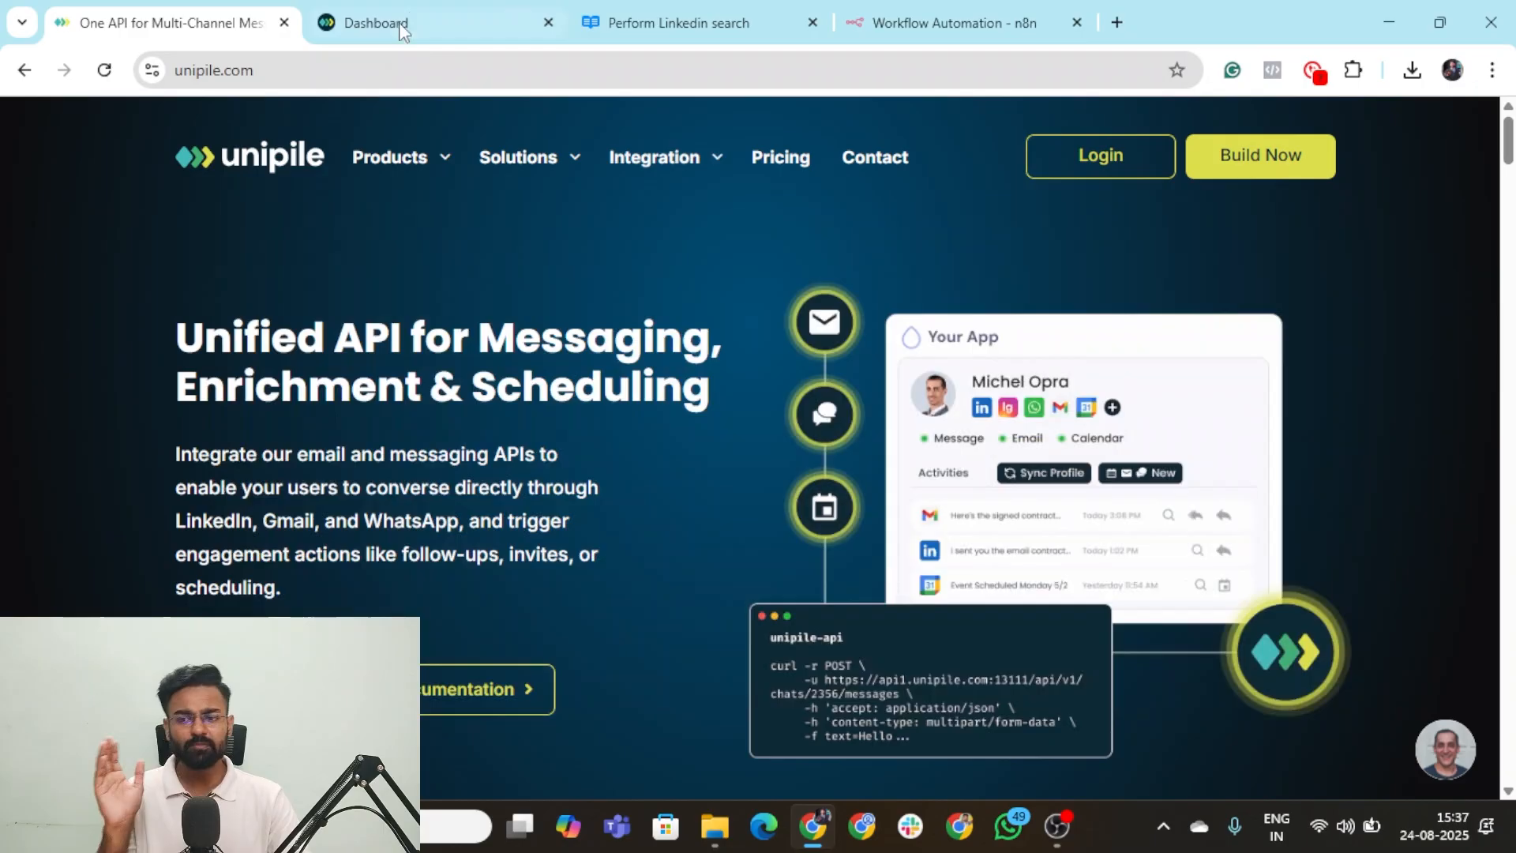
# Review the account types that can be connected from the Unipile dashboard, and cancel without connecting one.
pyautogui.click(399, 22)
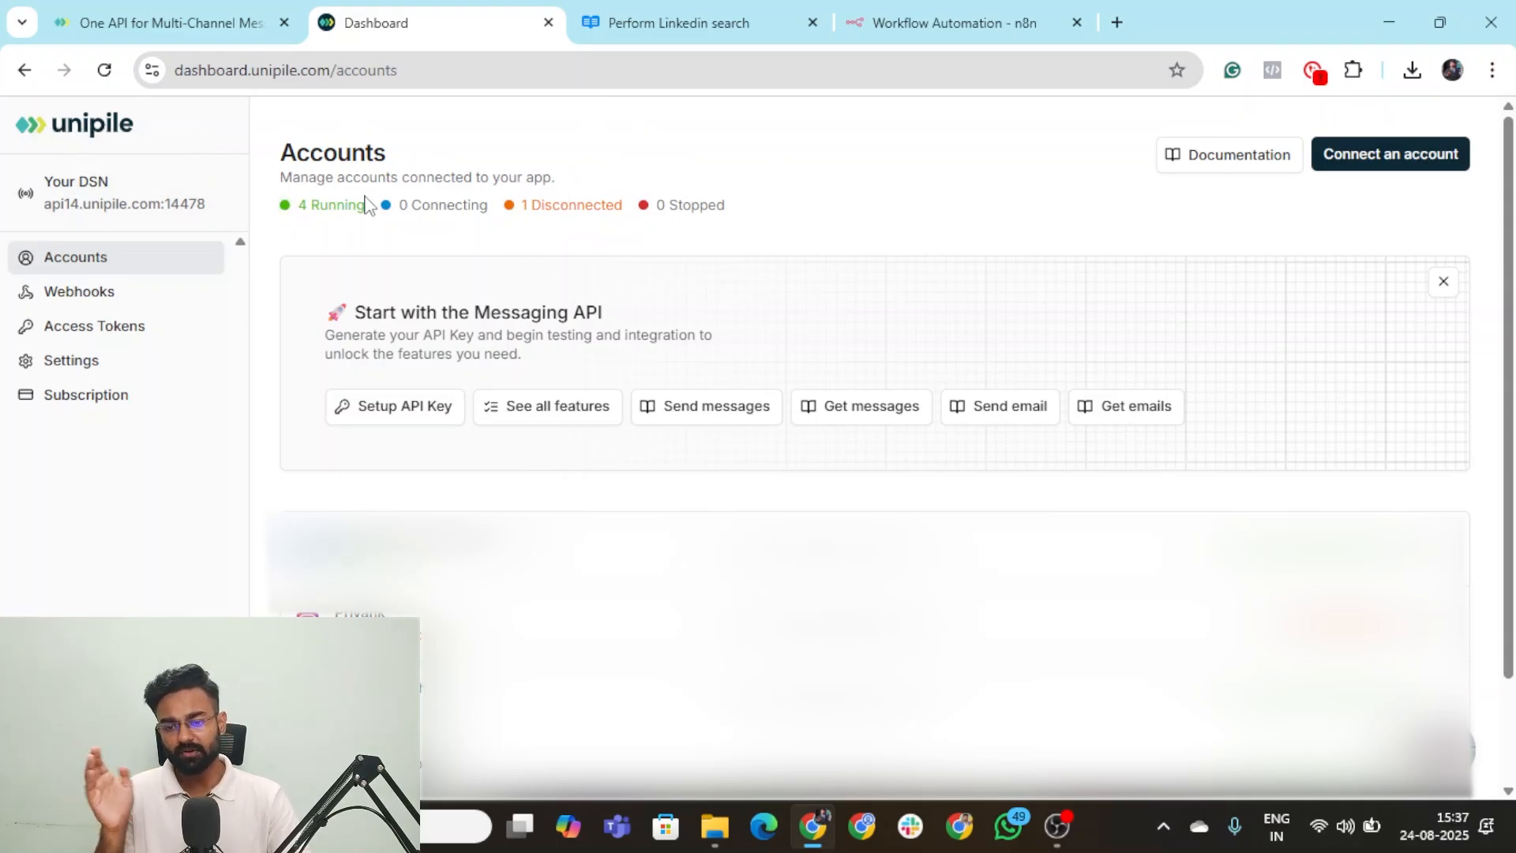
pyautogui.click(1379, 165)
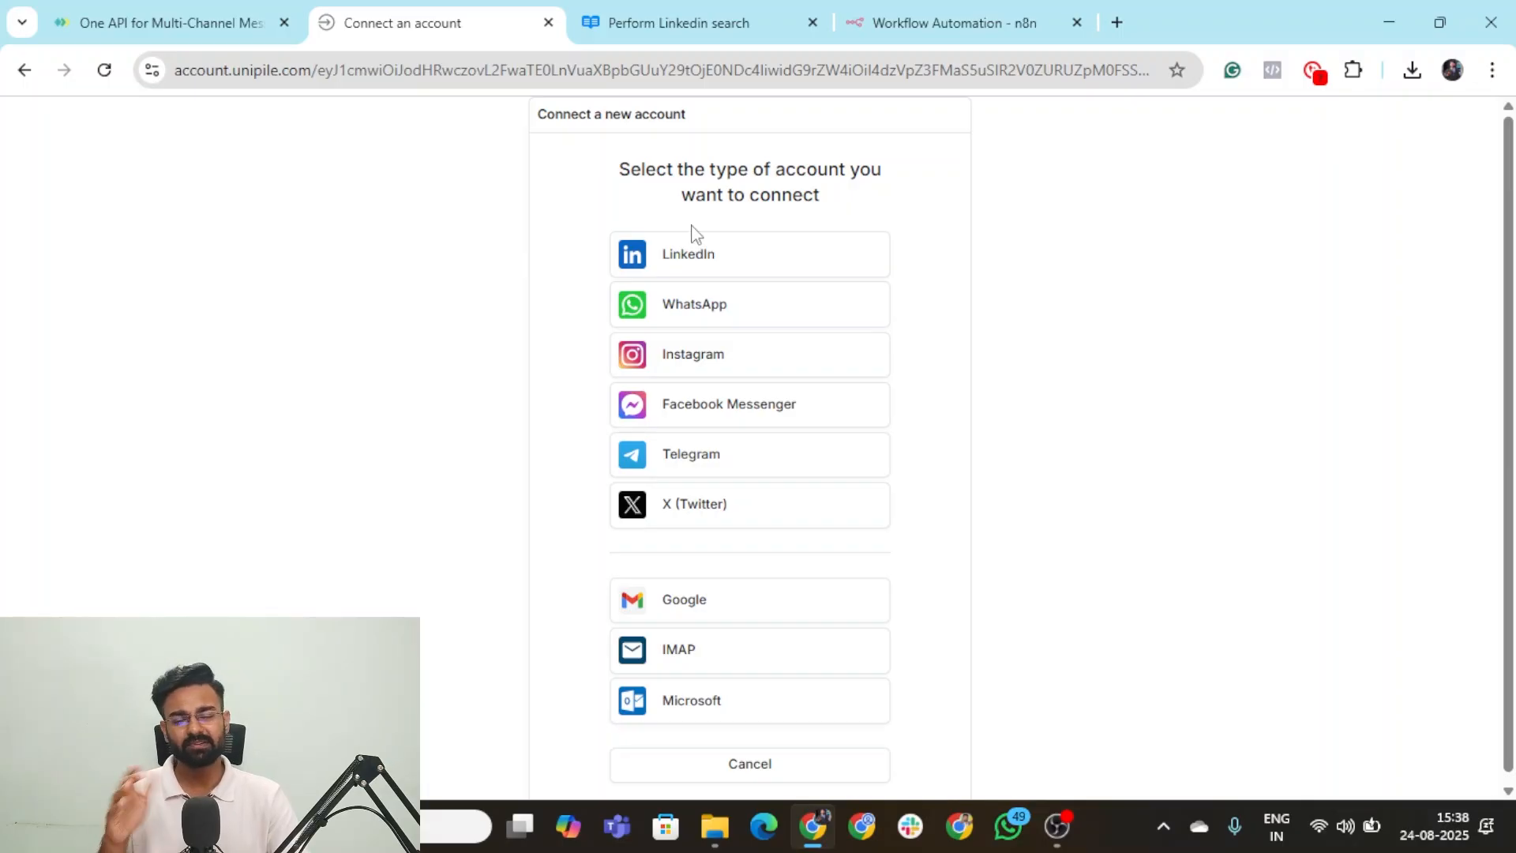
pyautogui.scroll(-1, 774, 677)
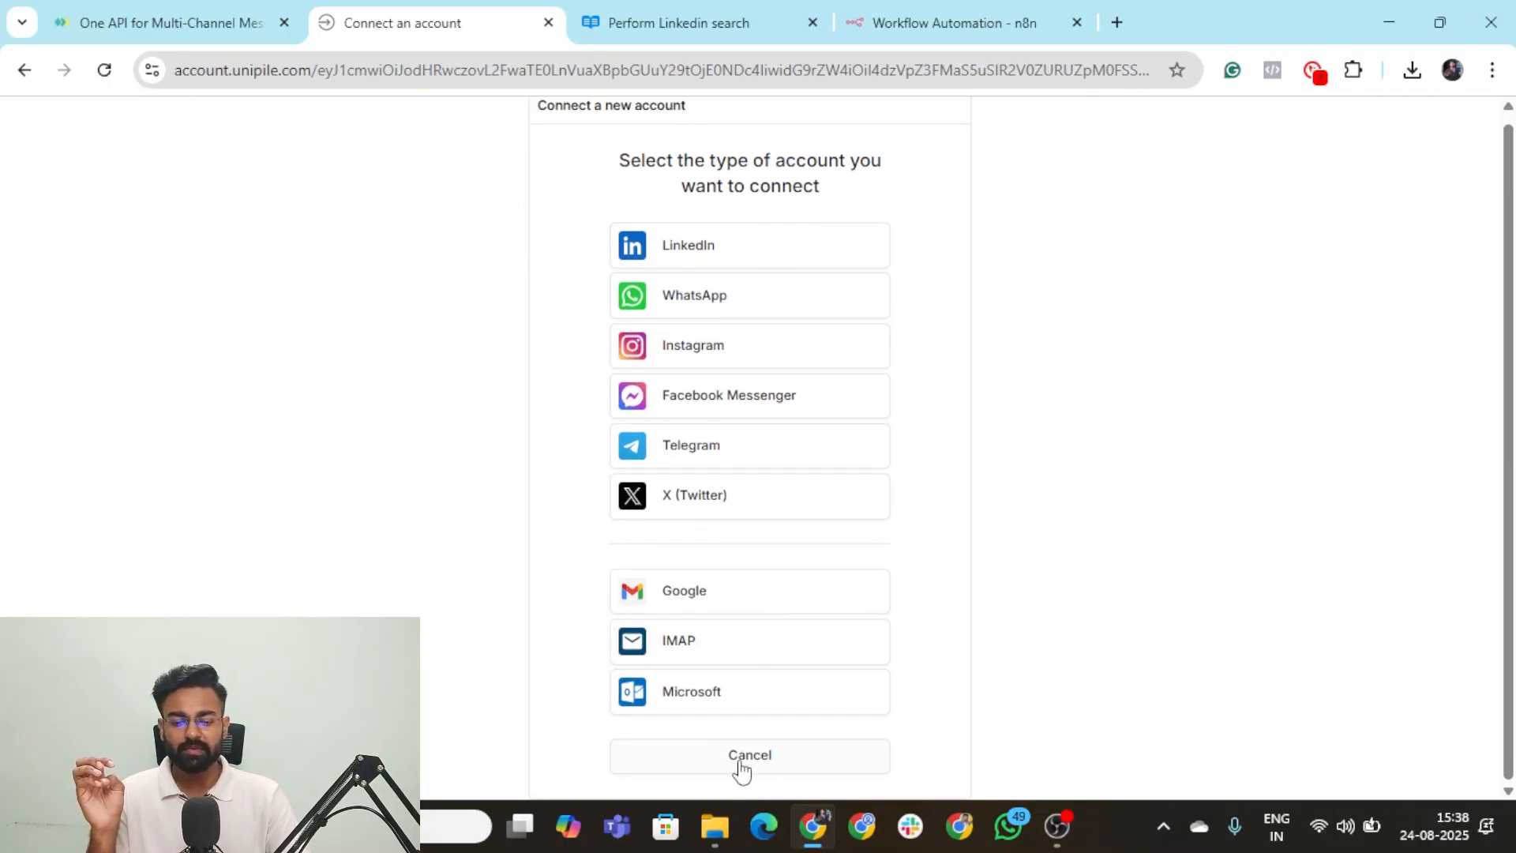
pyautogui.click(740, 770)
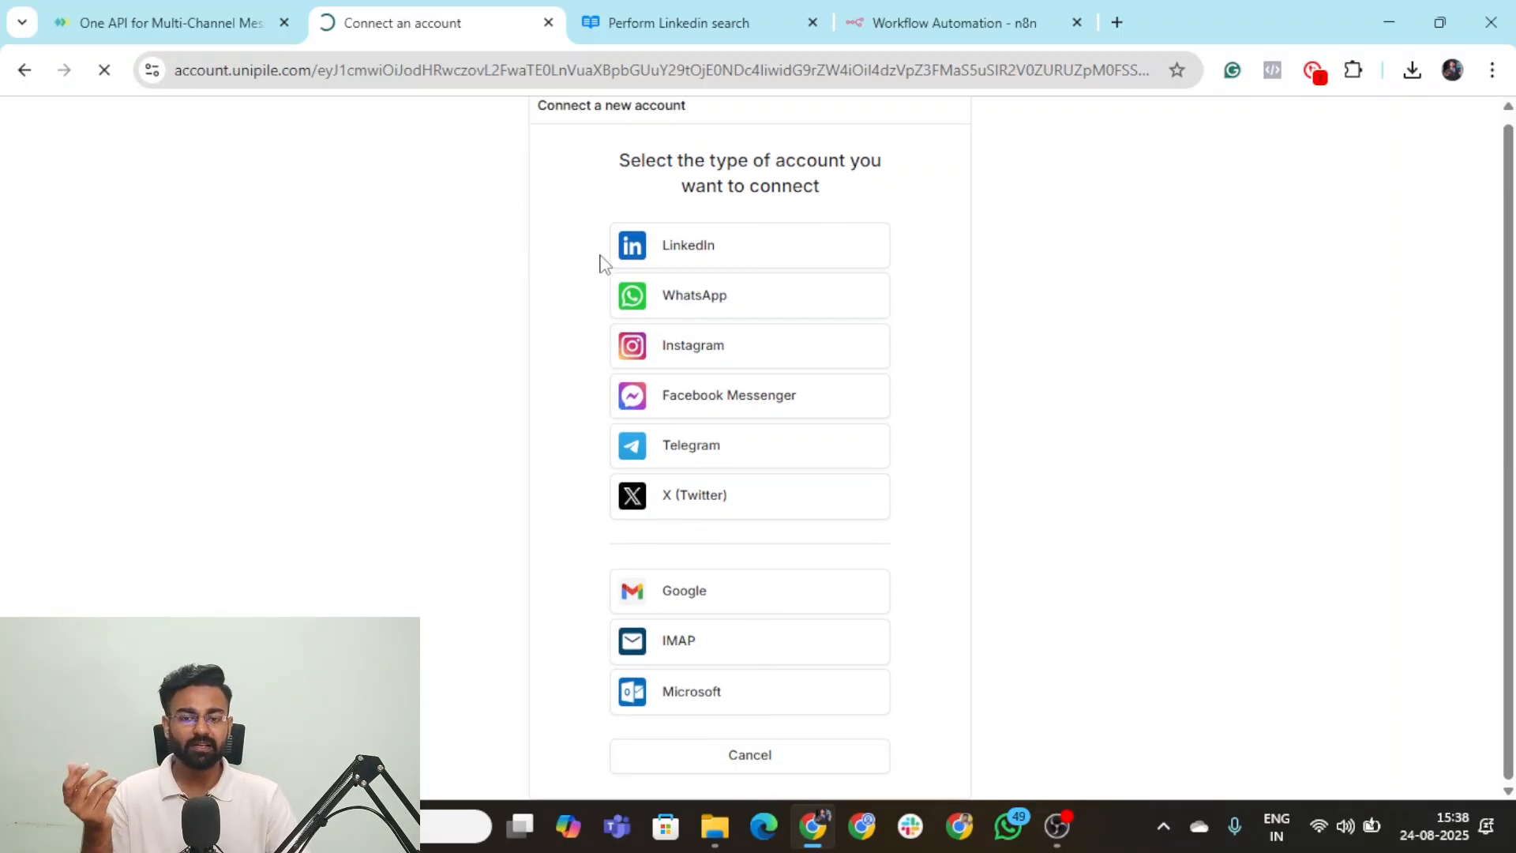
pyautogui.click(695, 15)
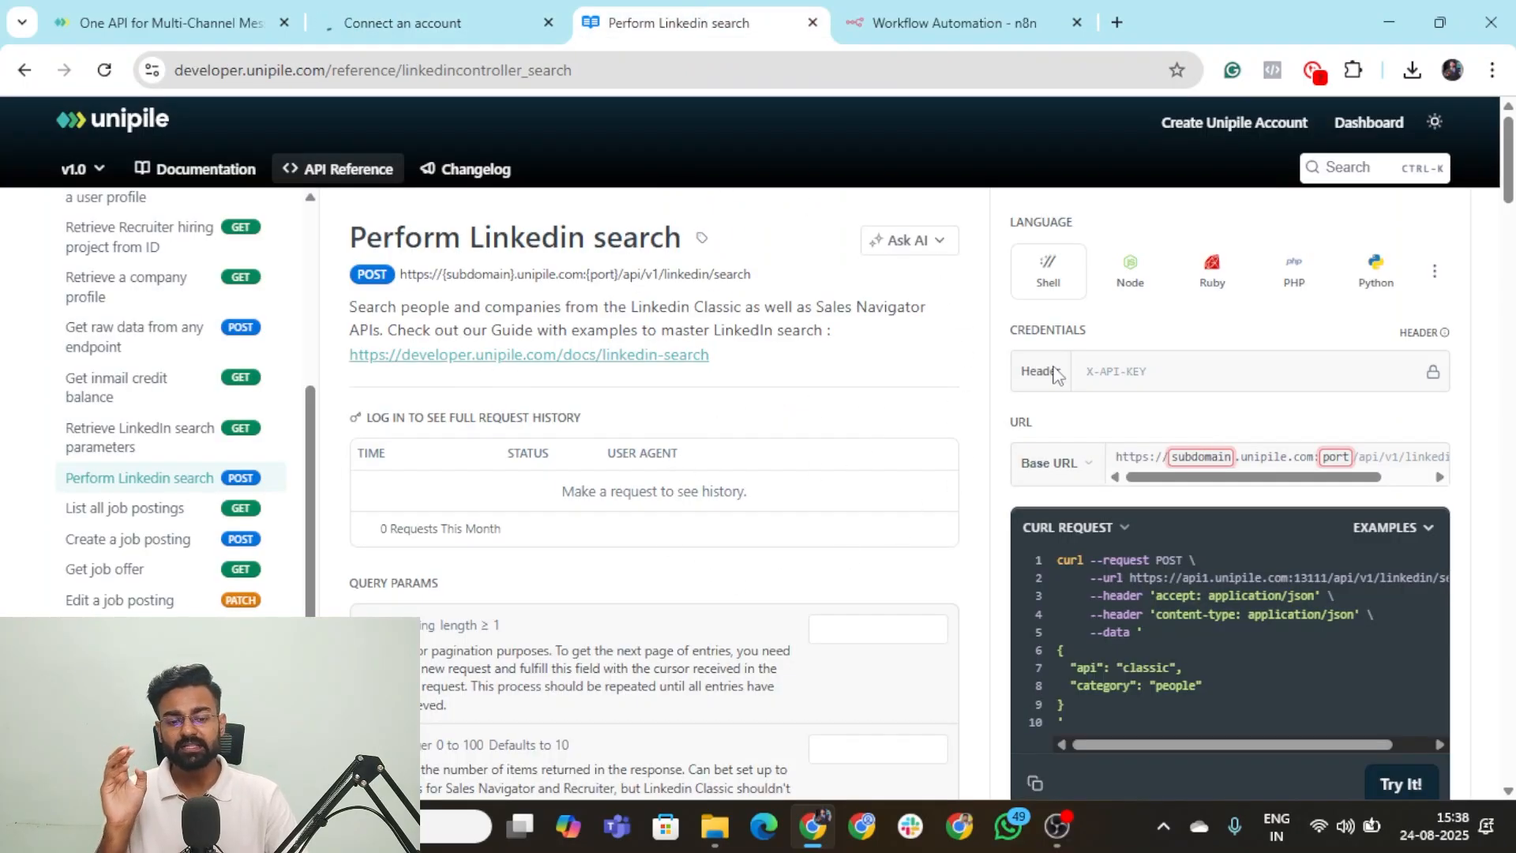
pyautogui.click(499, 11)
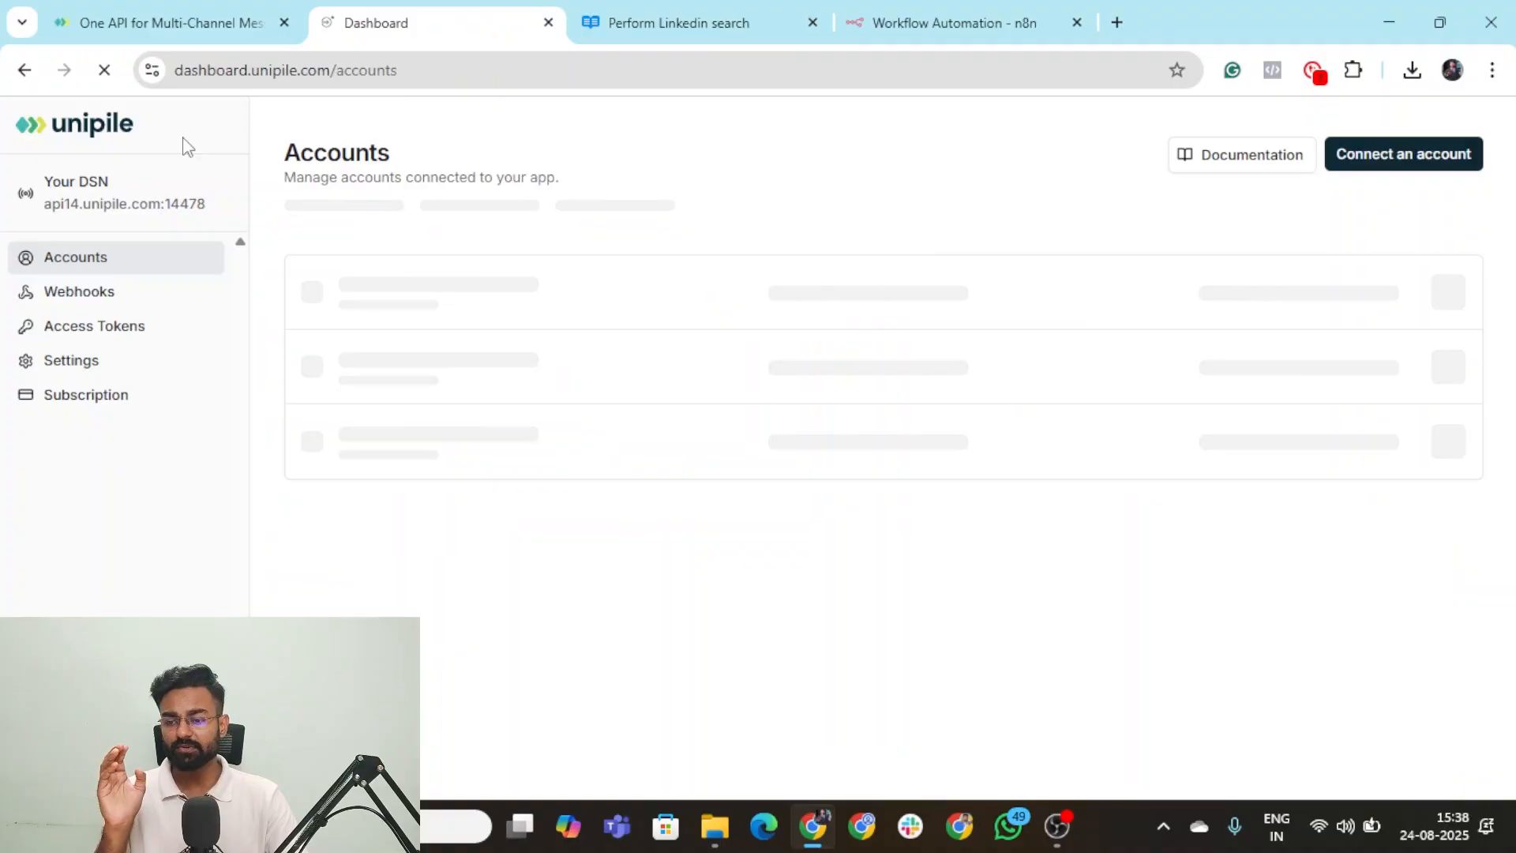
pyautogui.click(771, 11)
pyautogui.click(957, 25)
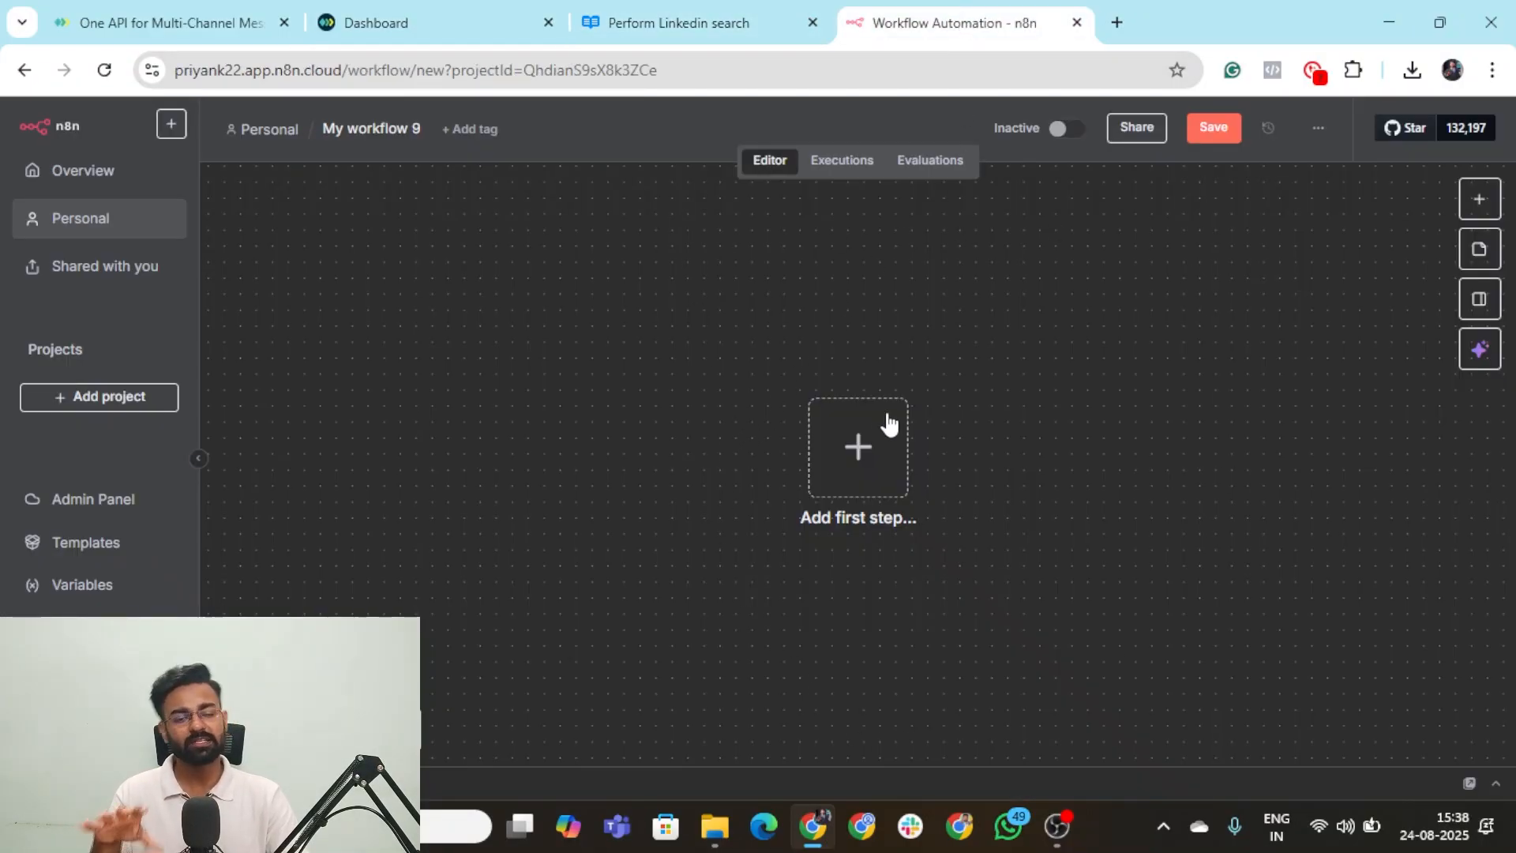
pyautogui.click(528, 13)
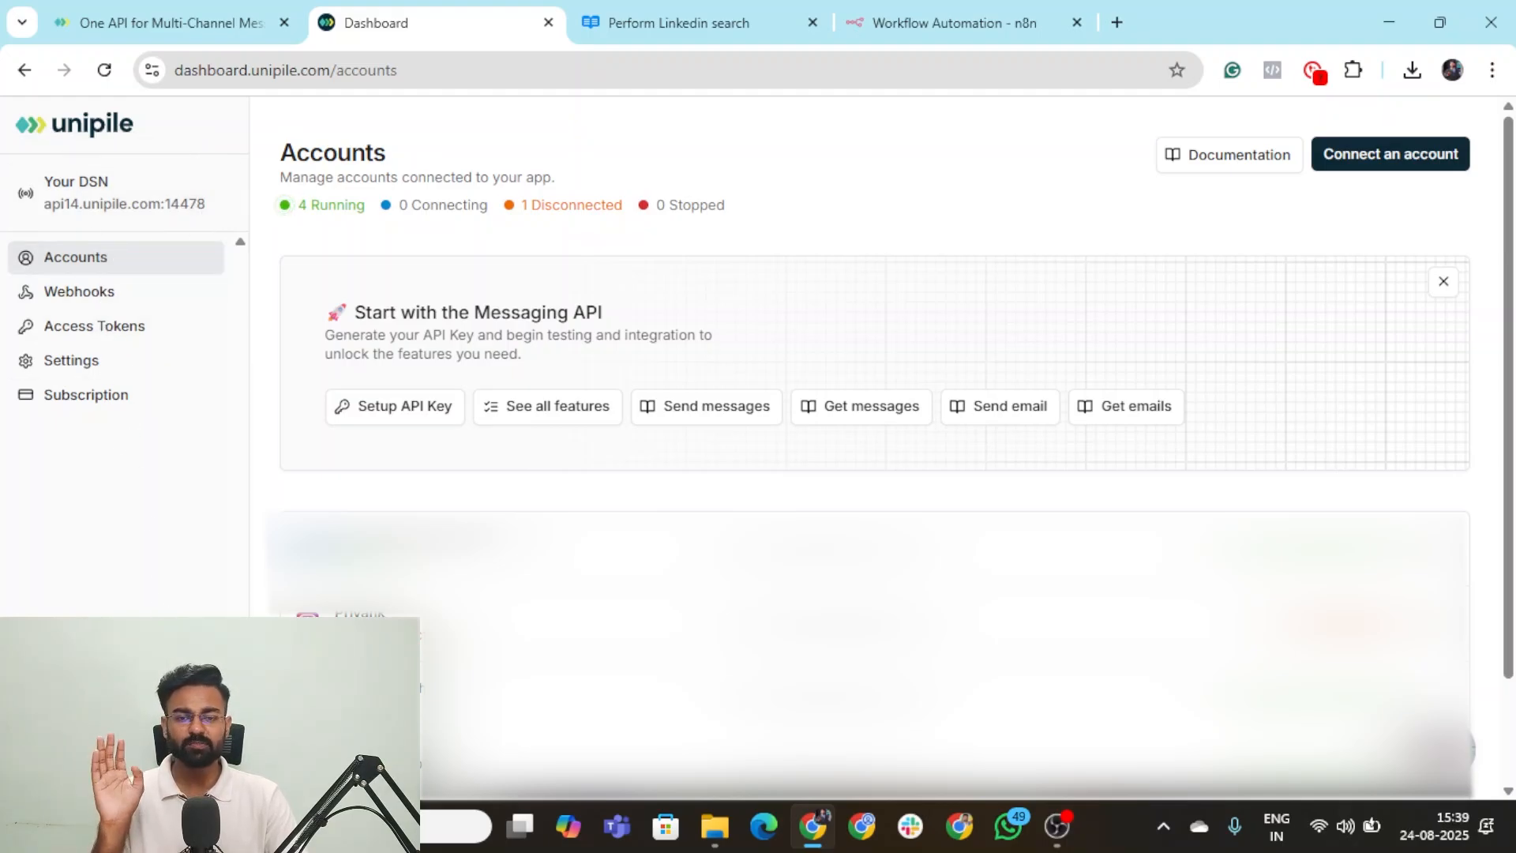
# Open the Perform Linkedin search endpoint from the LinkedIn Specific section of the Unipile API reference.
pyautogui.click(594, 23)
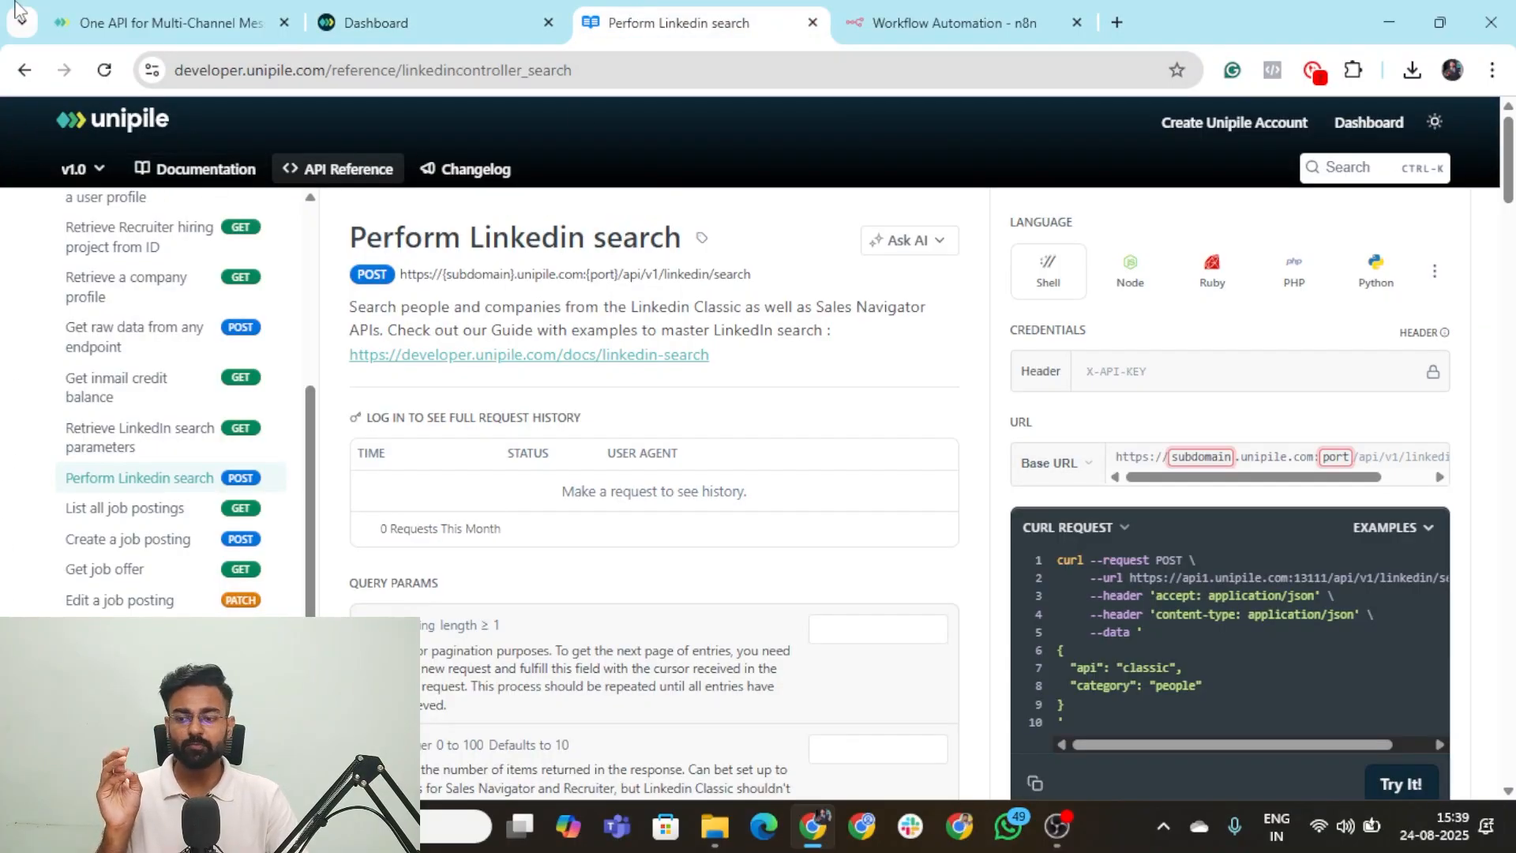
pyautogui.click(366, 174)
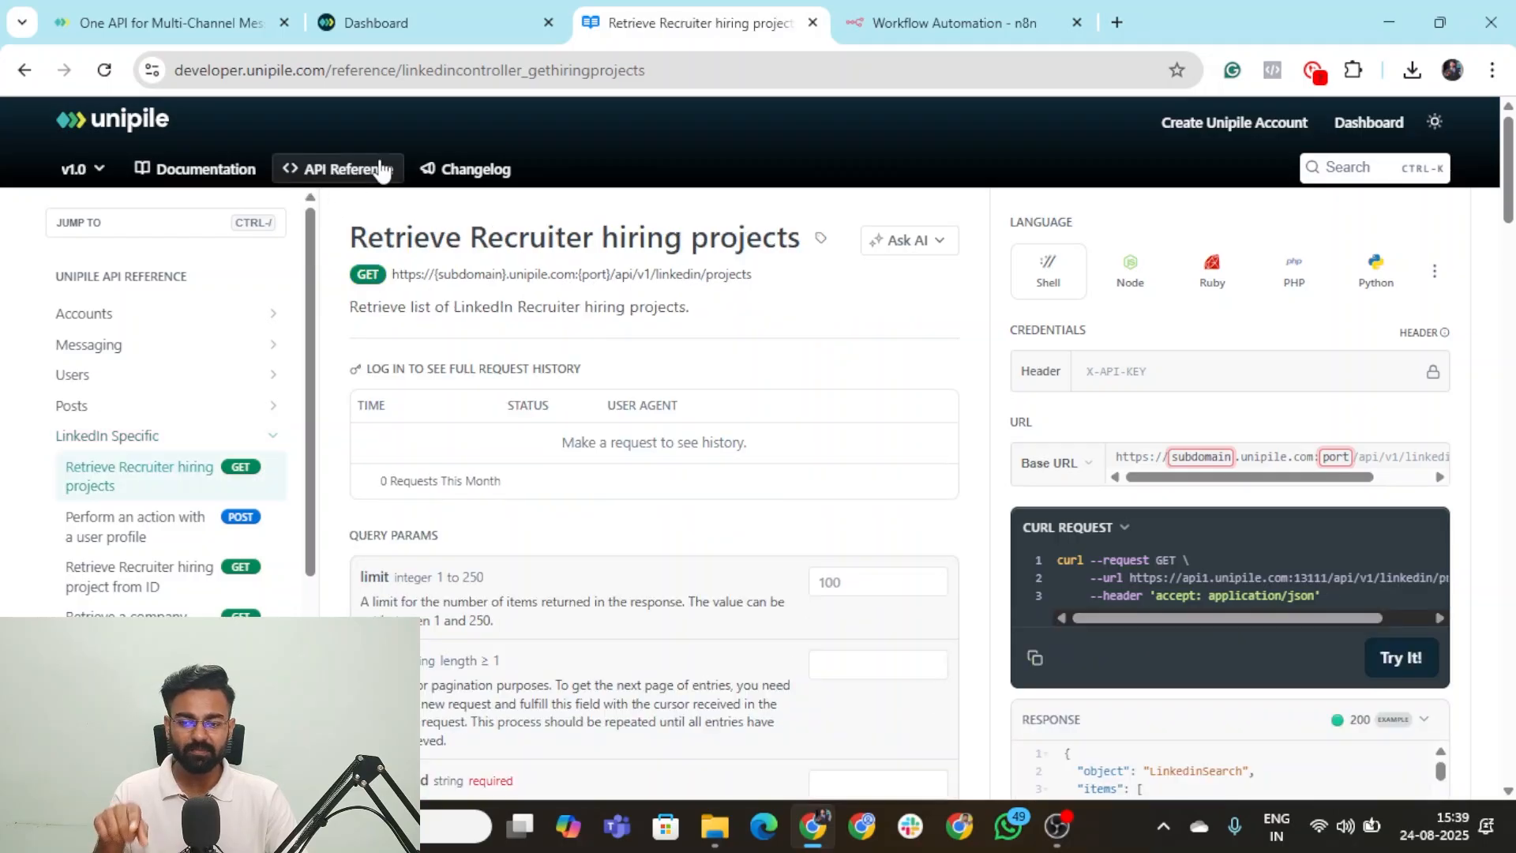
pyautogui.click(265, 435)
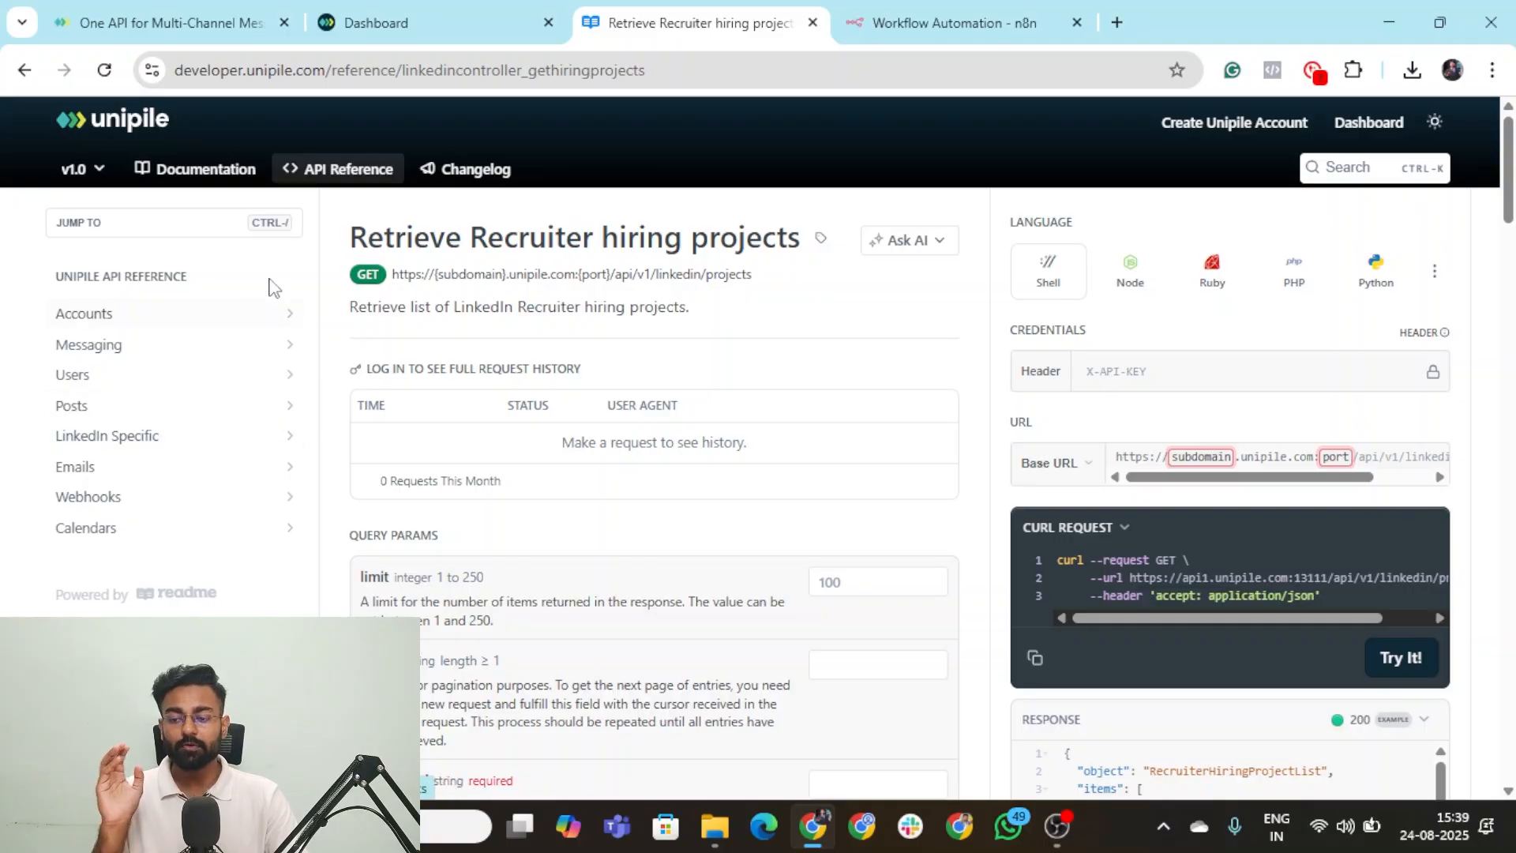
pyautogui.click(215, 442)
pyautogui.scroll(-5, 163, 315)
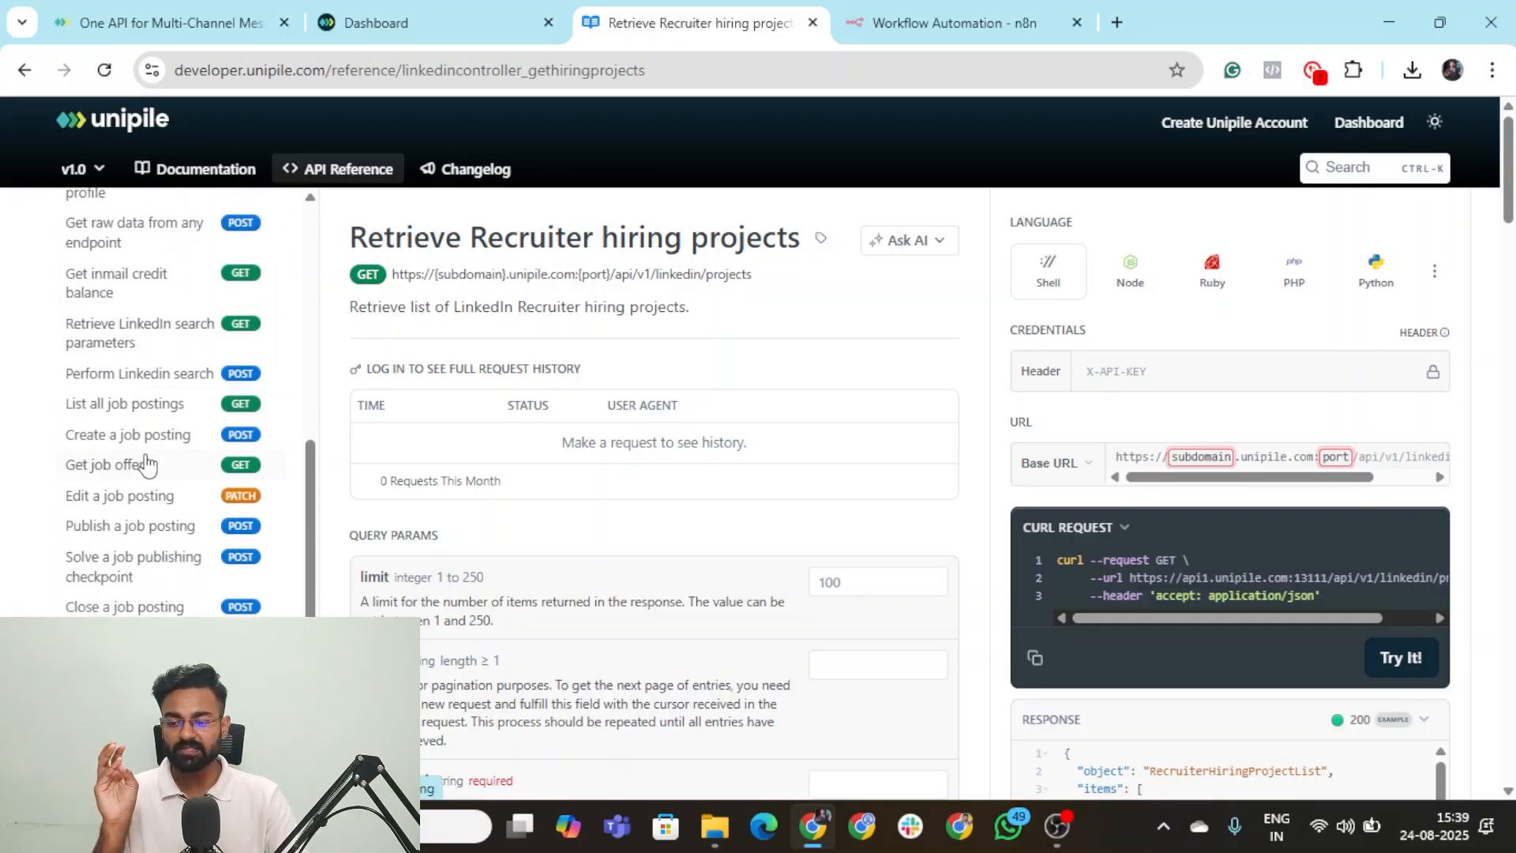
pyautogui.click(142, 373)
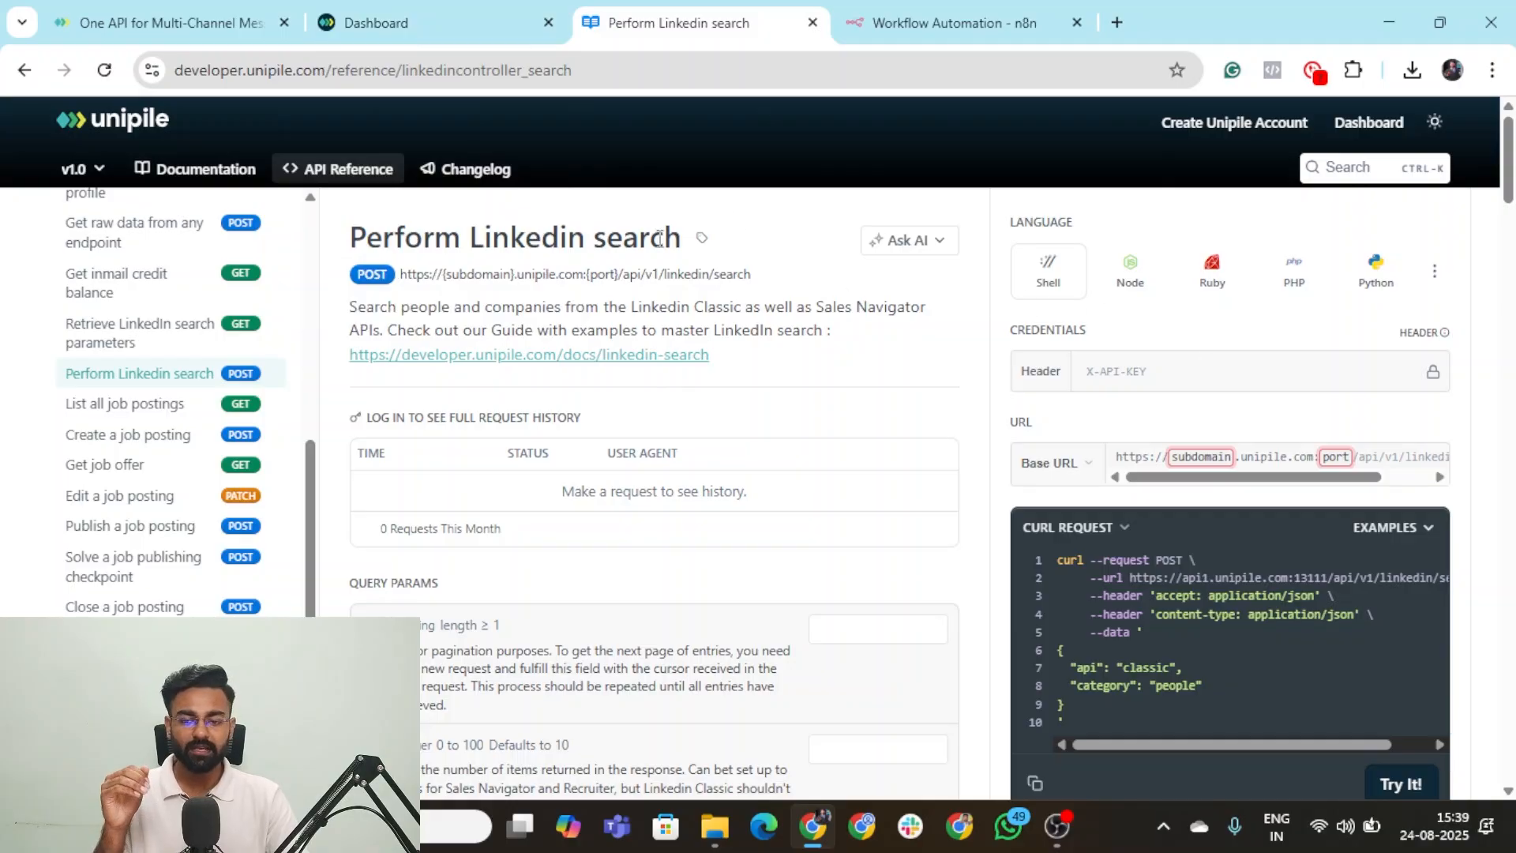
# In the empty n8n workflow, add a manual trigger and connect an HTTP Request node after it.
pyautogui.hotkey('ctrl', 'Tab')
pyautogui.click(900, 446)
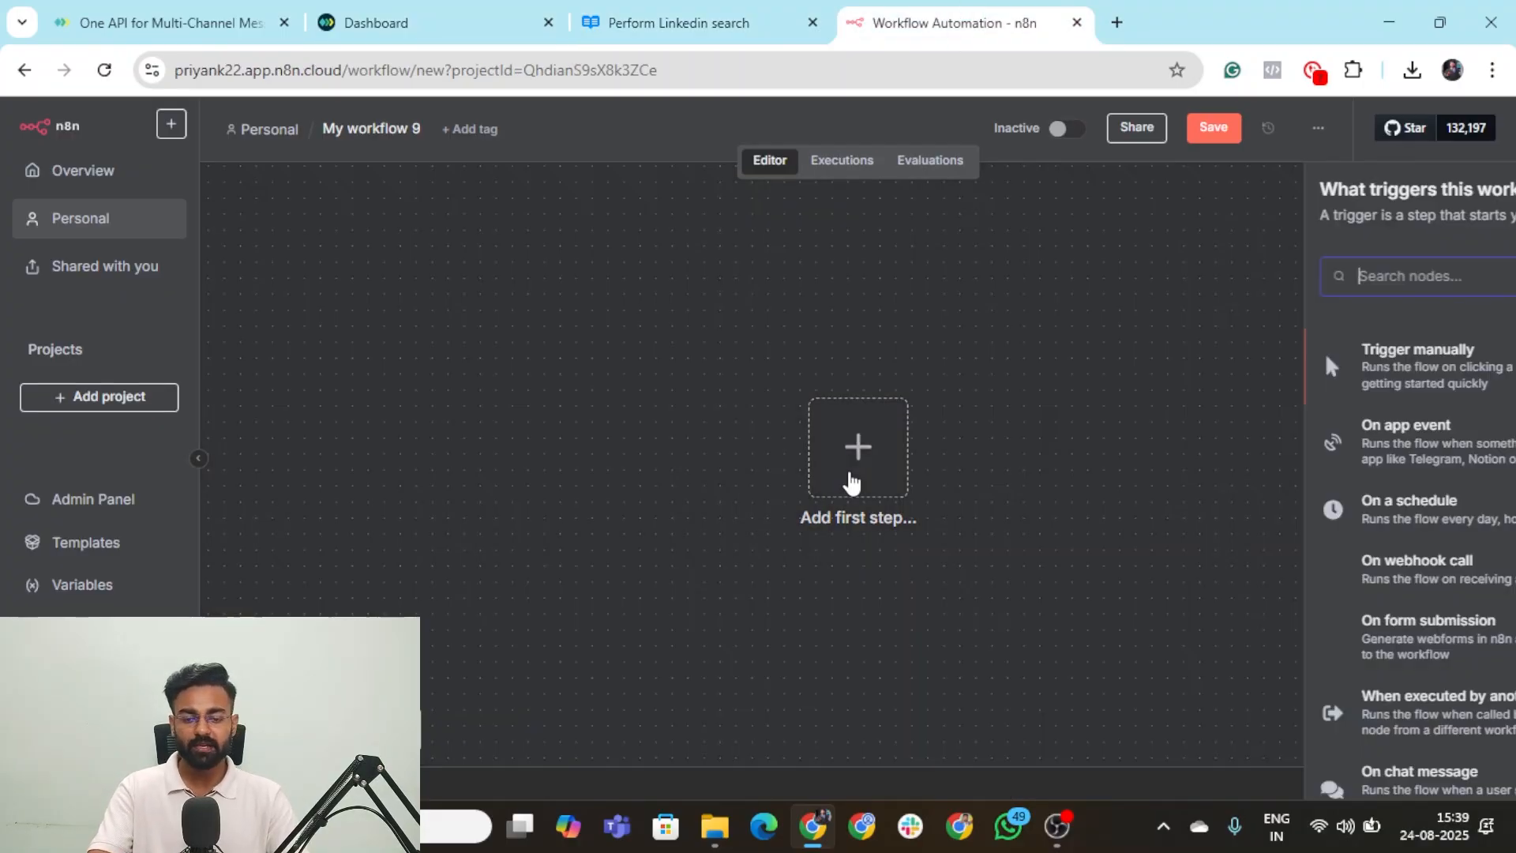
pyautogui.click(1226, 352)
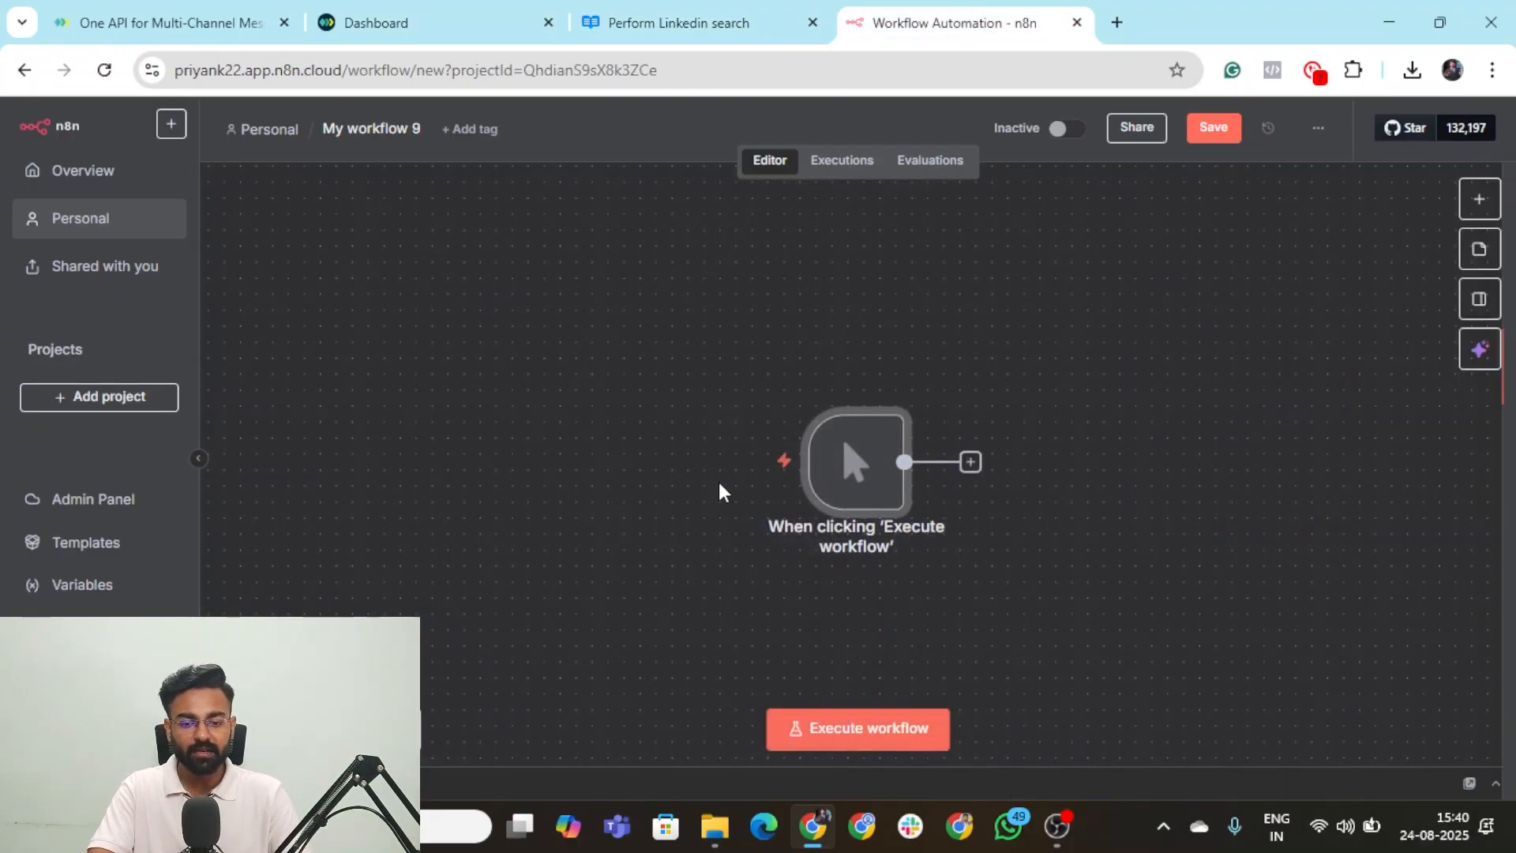
pyautogui.click(971, 462)
pyautogui.write('htt')
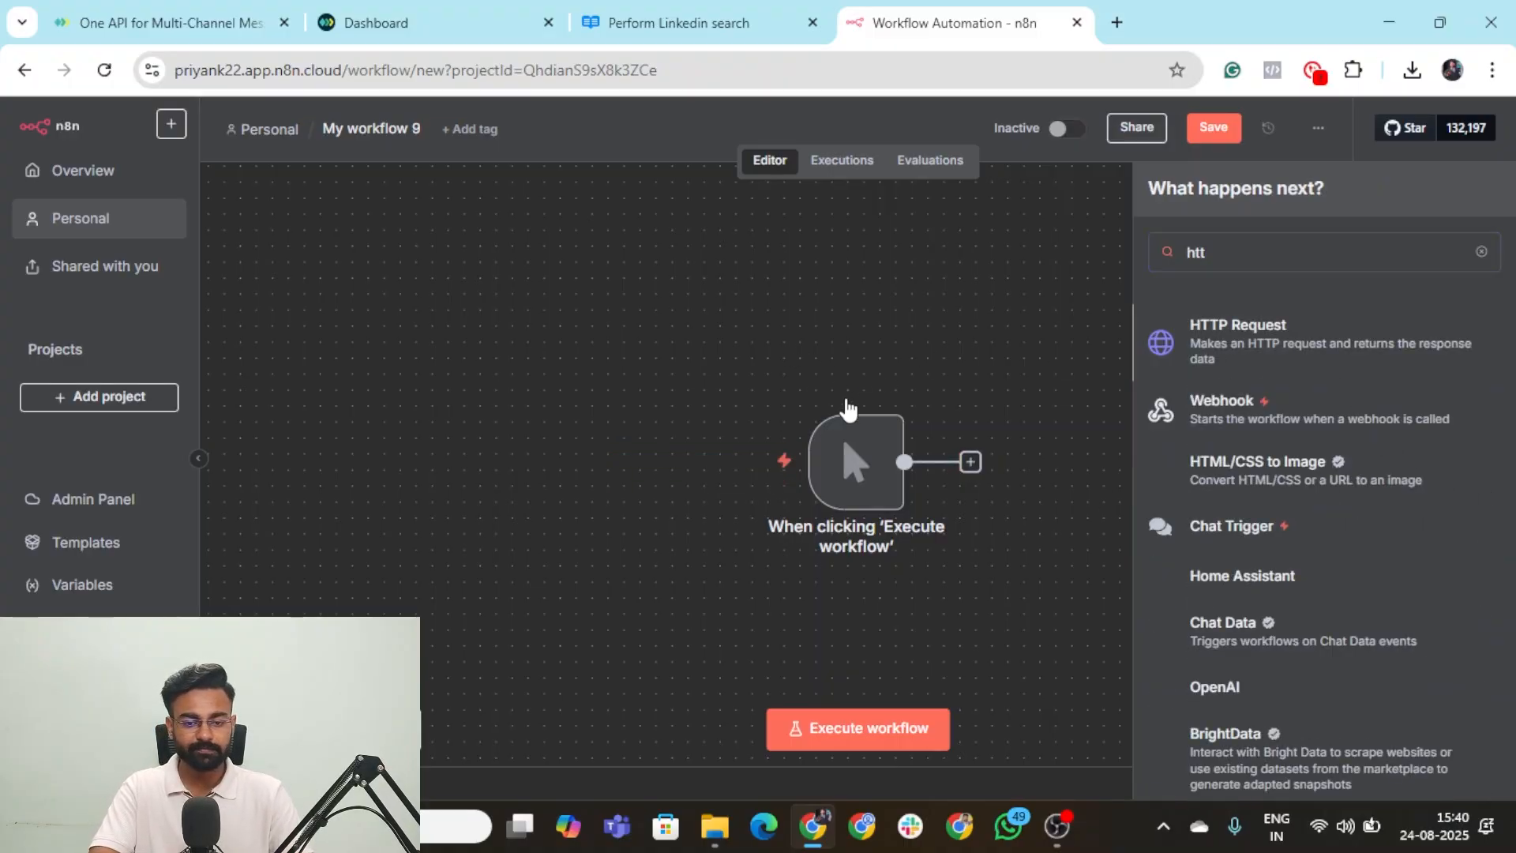
pyautogui.press('Return')
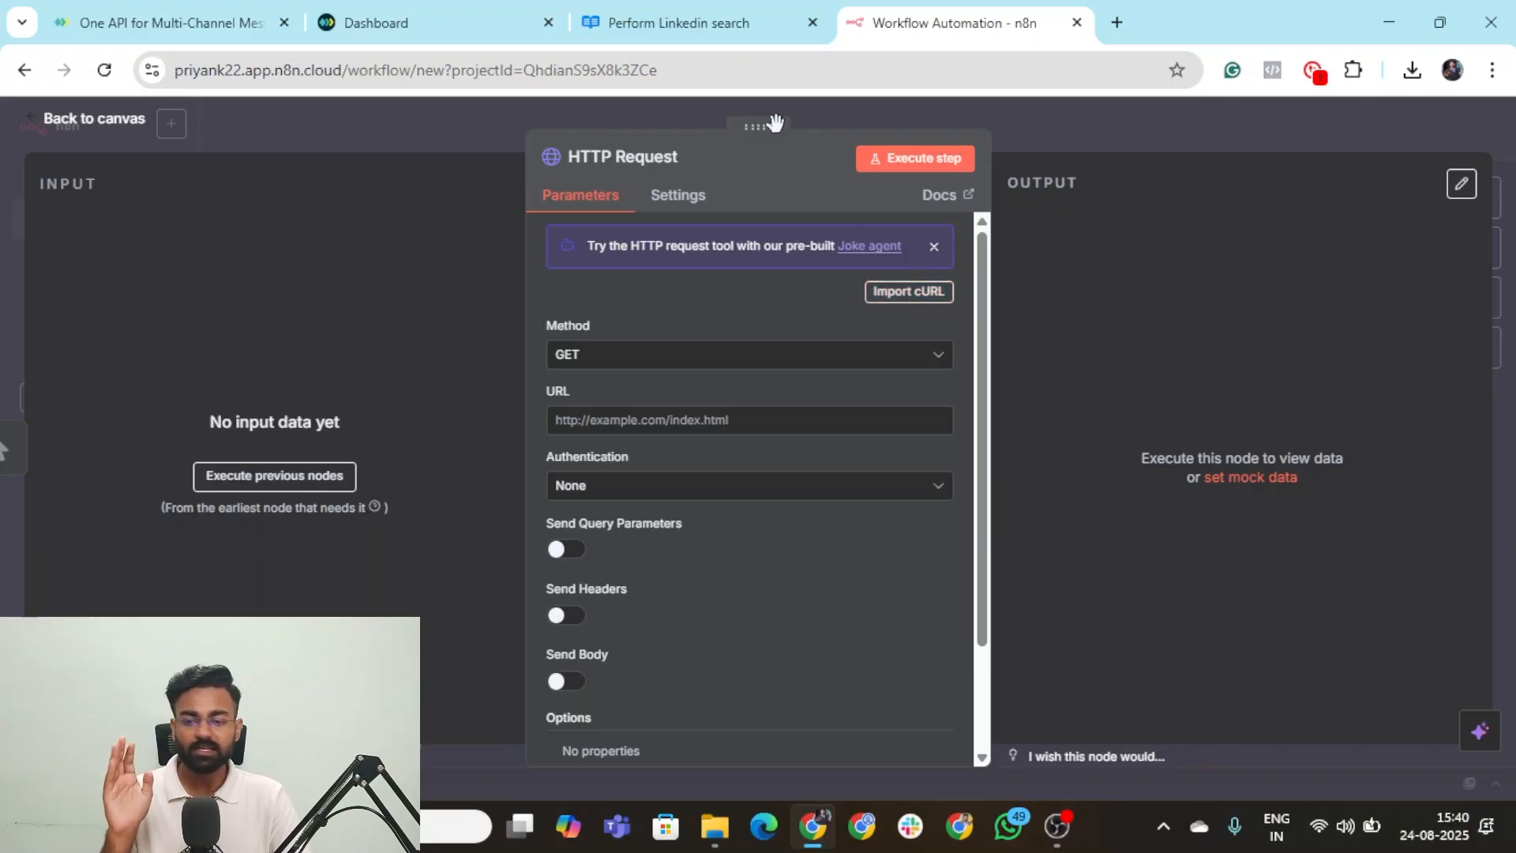
# Start a new access token in the Unipile dashboard with the note "n8n Demo Token" and an expiration of 7 days.
pyautogui.click(761, 28)
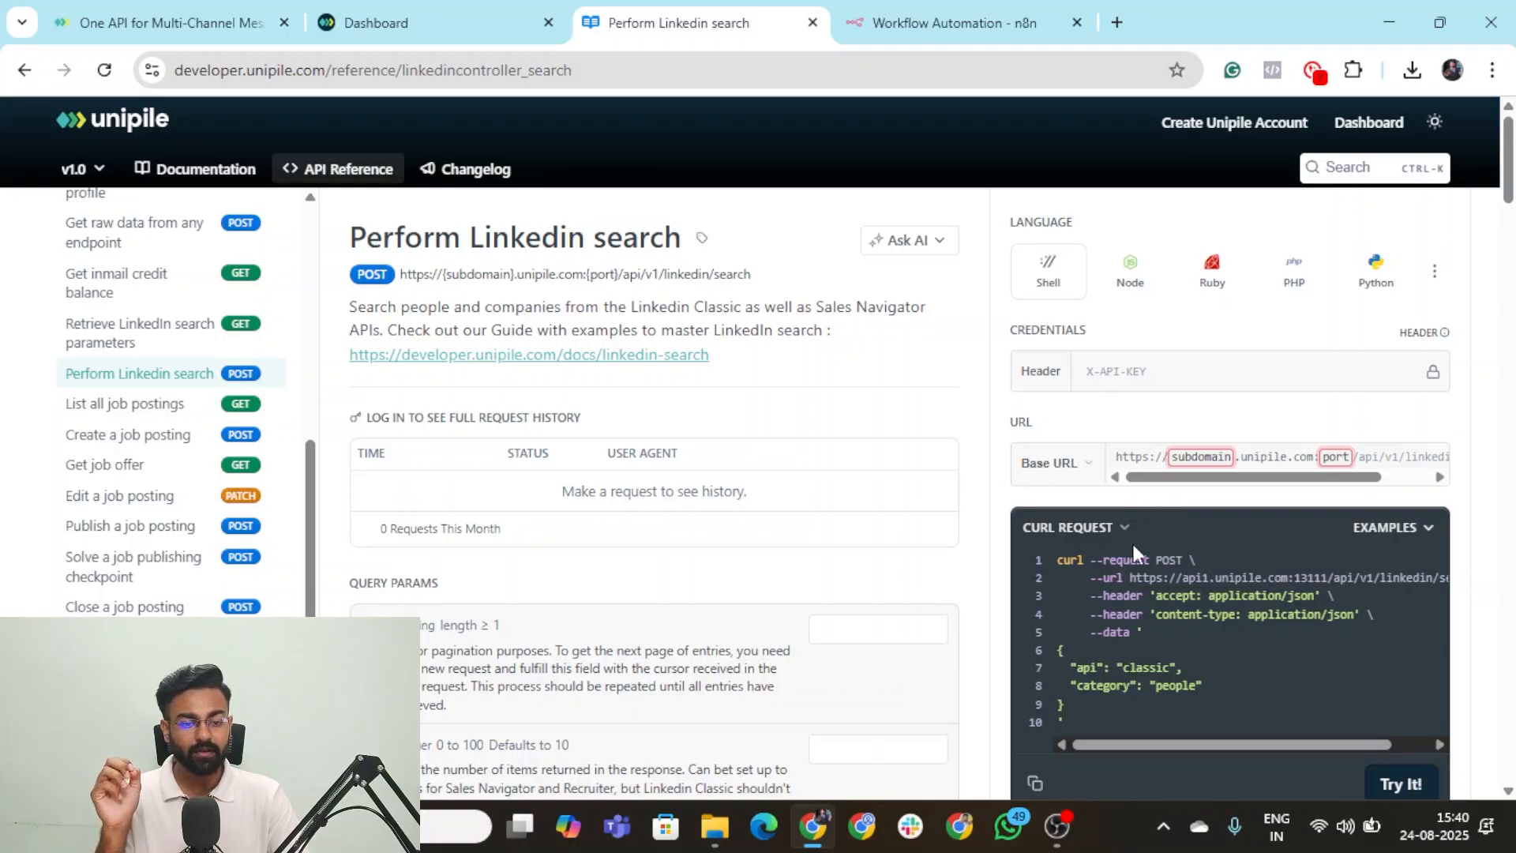
pyautogui.scroll(-1, 1131, 542)
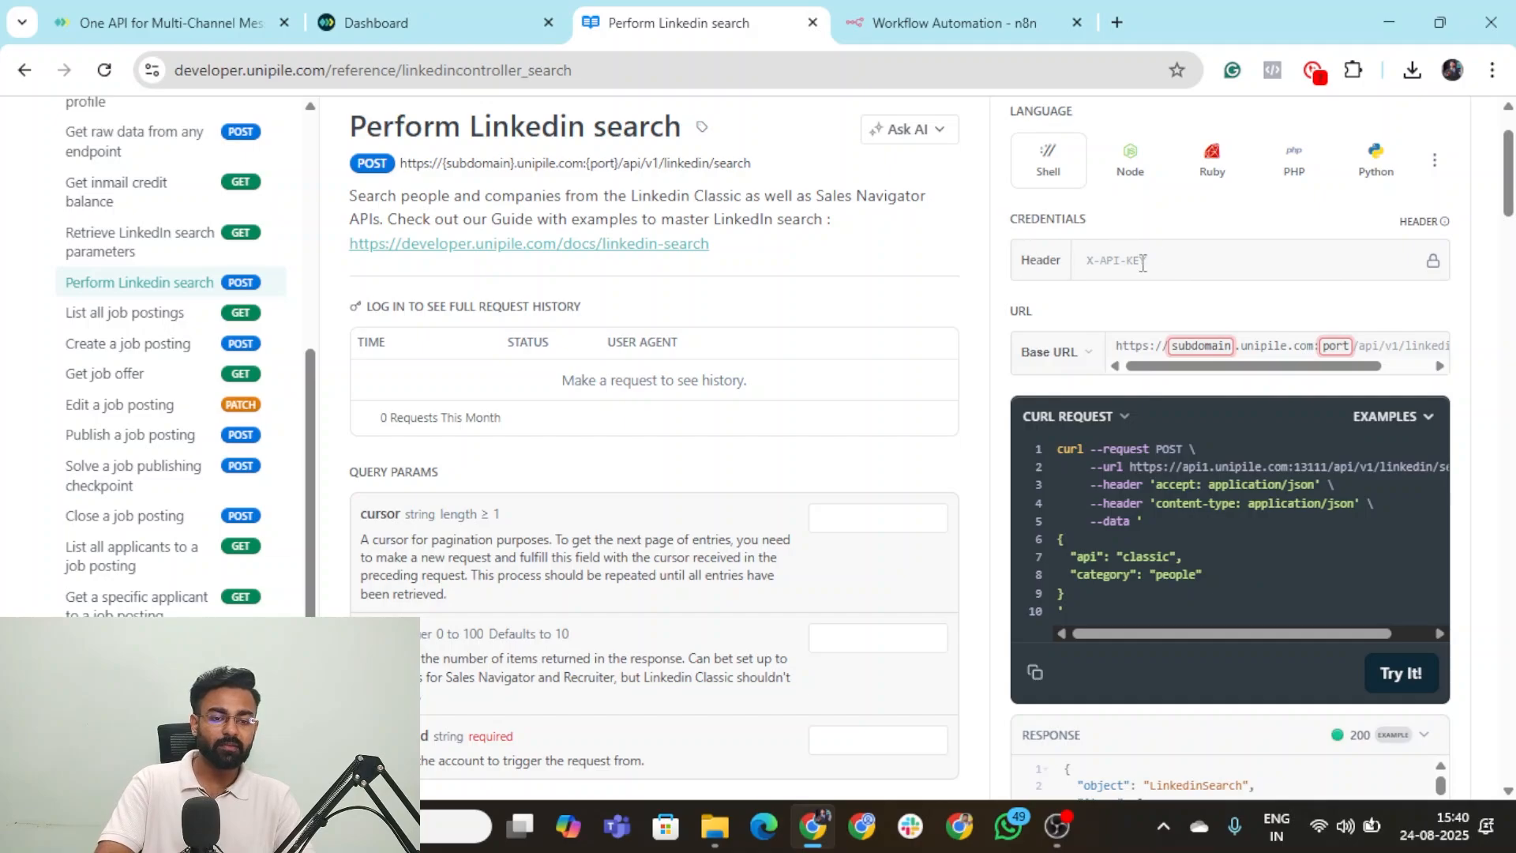
pyautogui.click(434, 22)
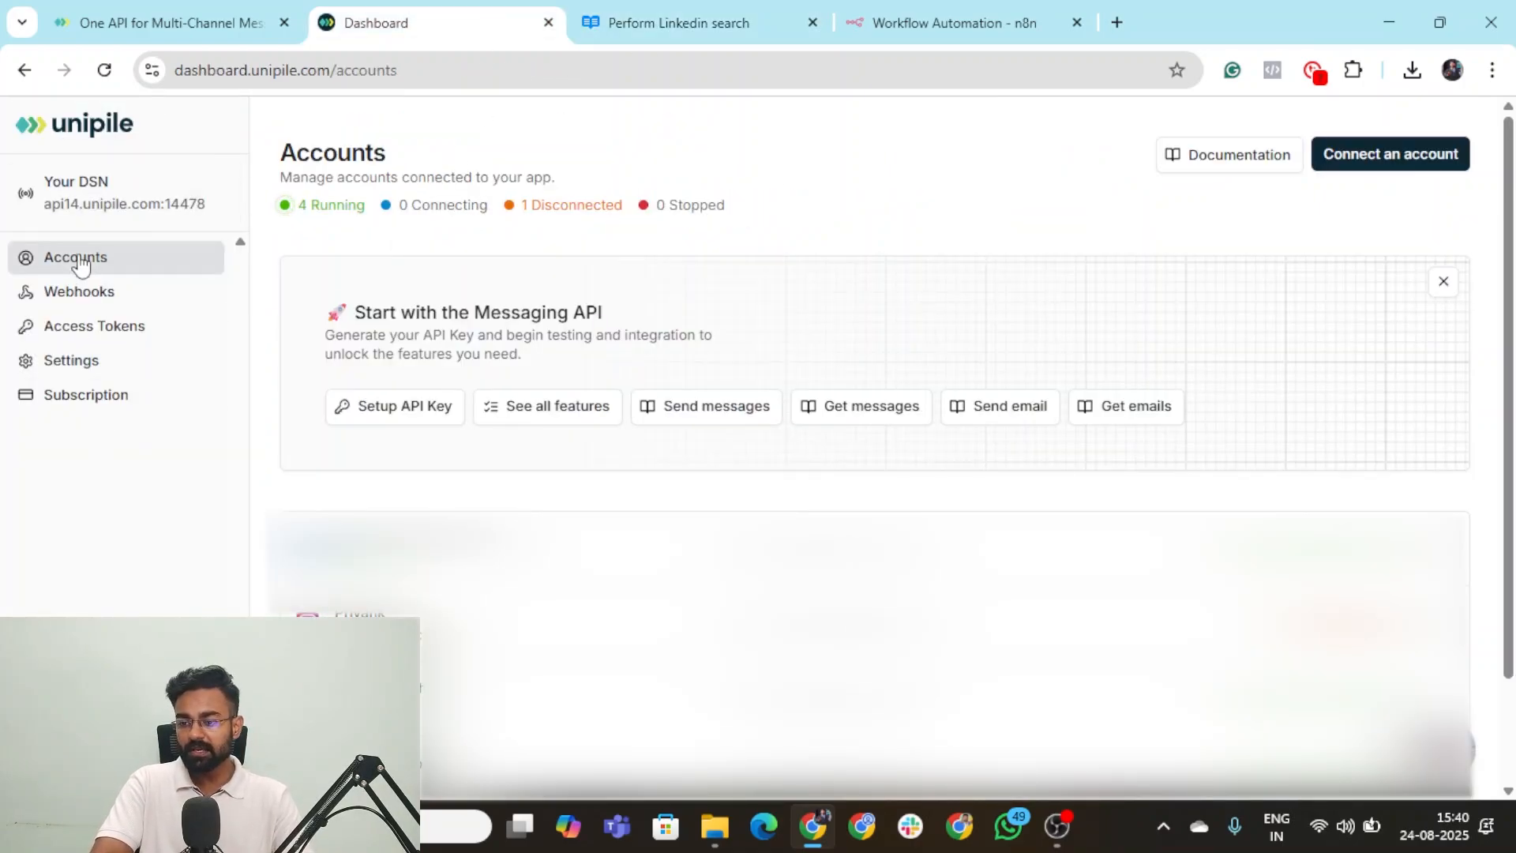
pyautogui.click(118, 327)
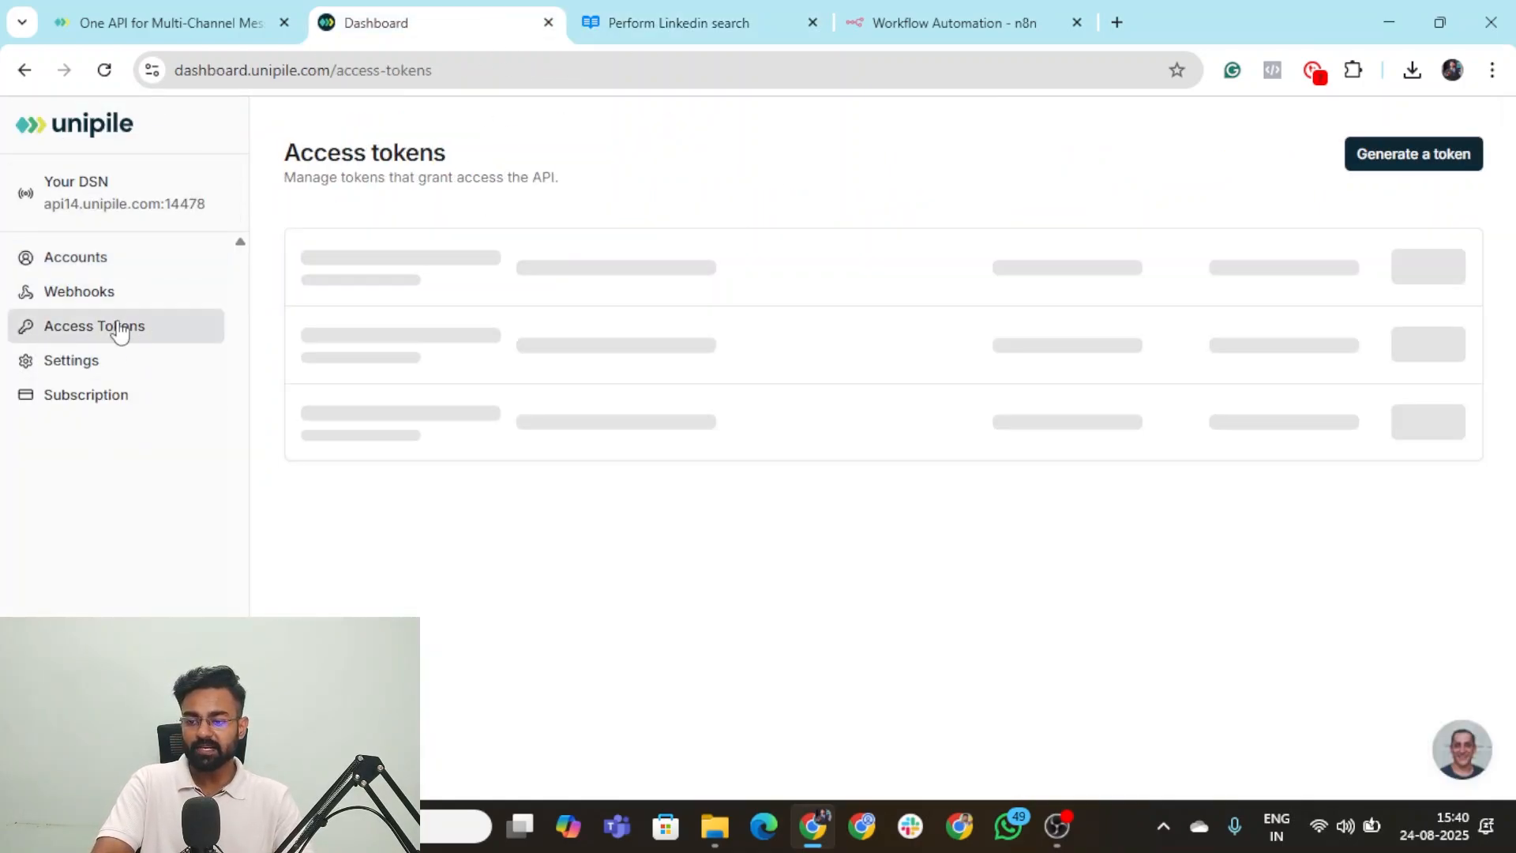
pyautogui.click(1458, 155)
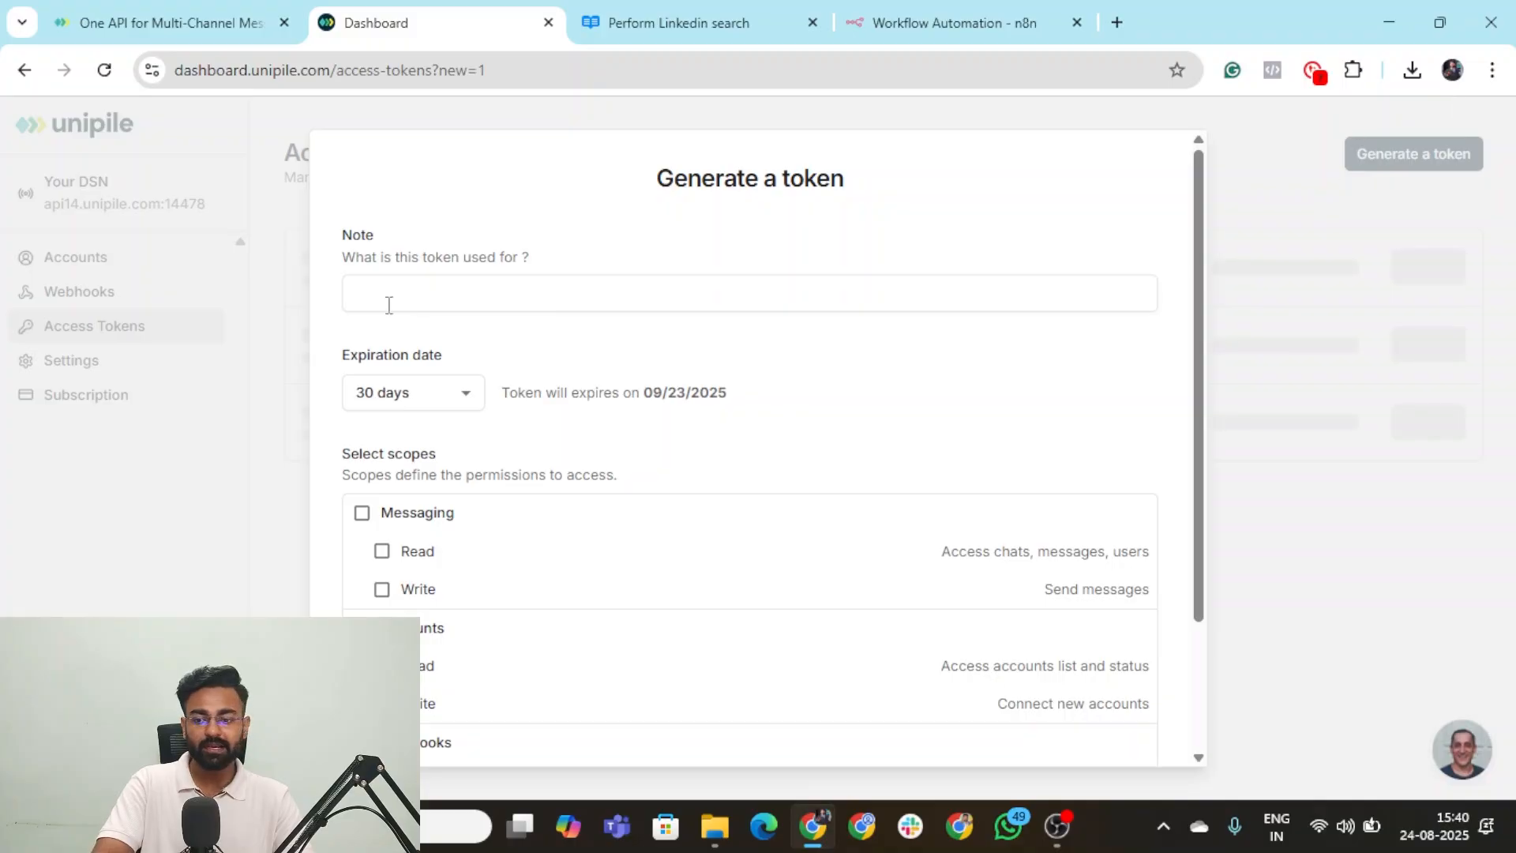
pyautogui.click(388, 304)
pyautogui.write('n8')
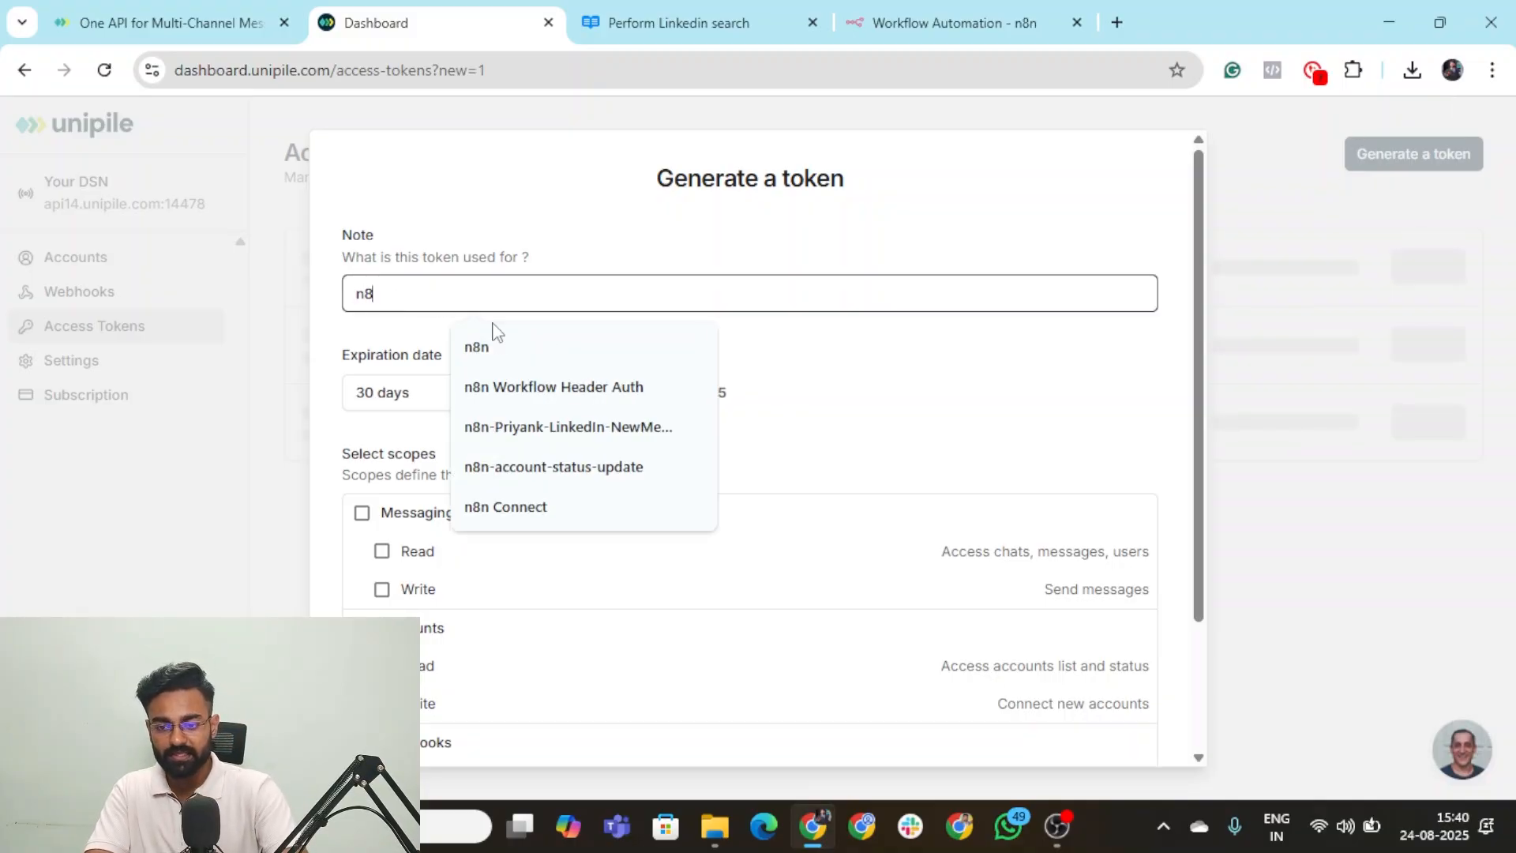
pyautogui.write('n Demo To')
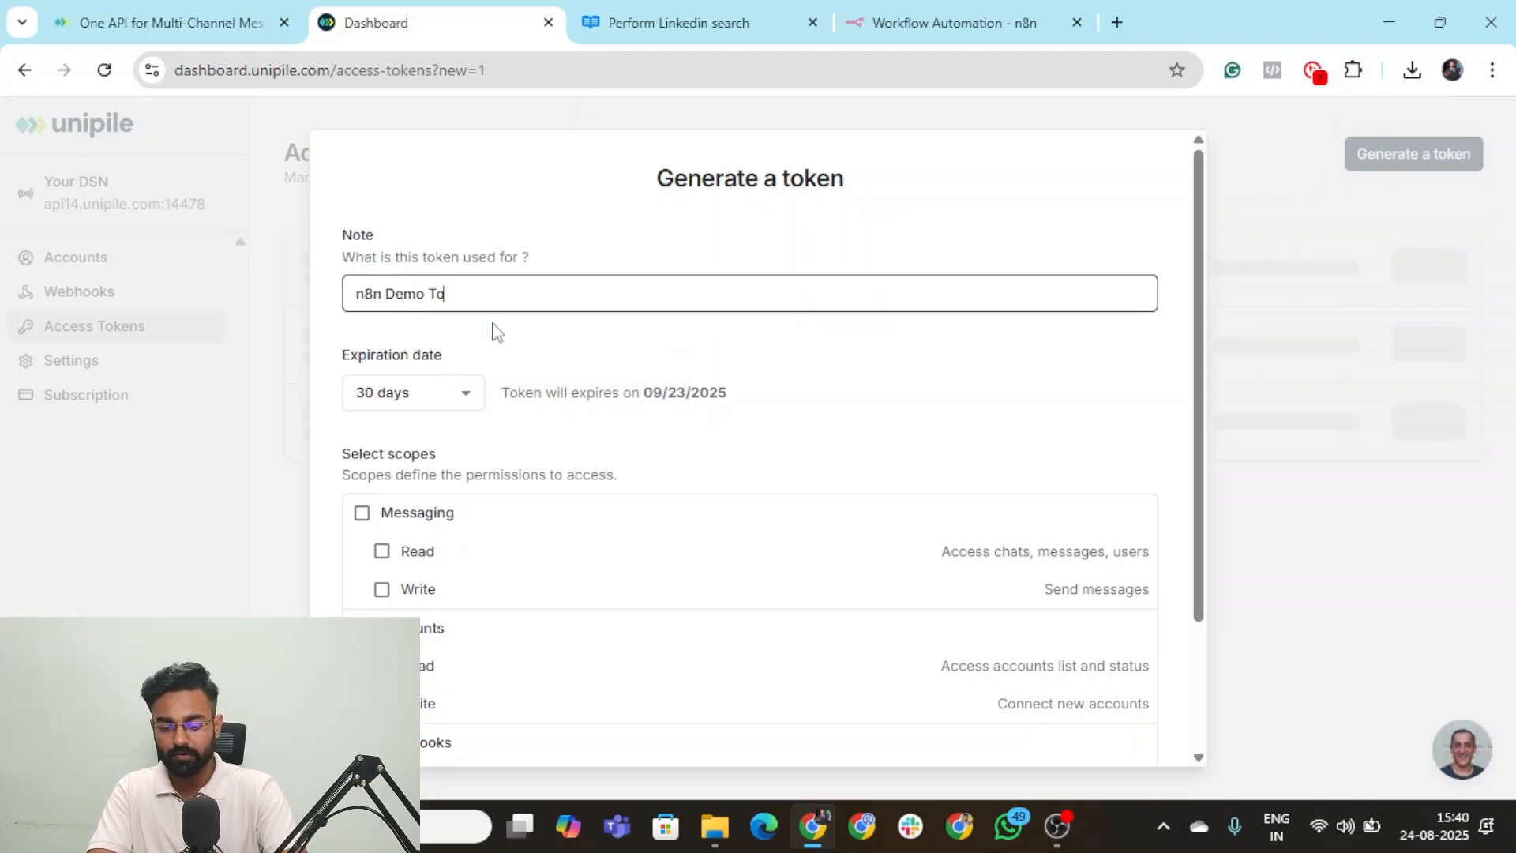
pyautogui.write('ken')
pyautogui.click(443, 392)
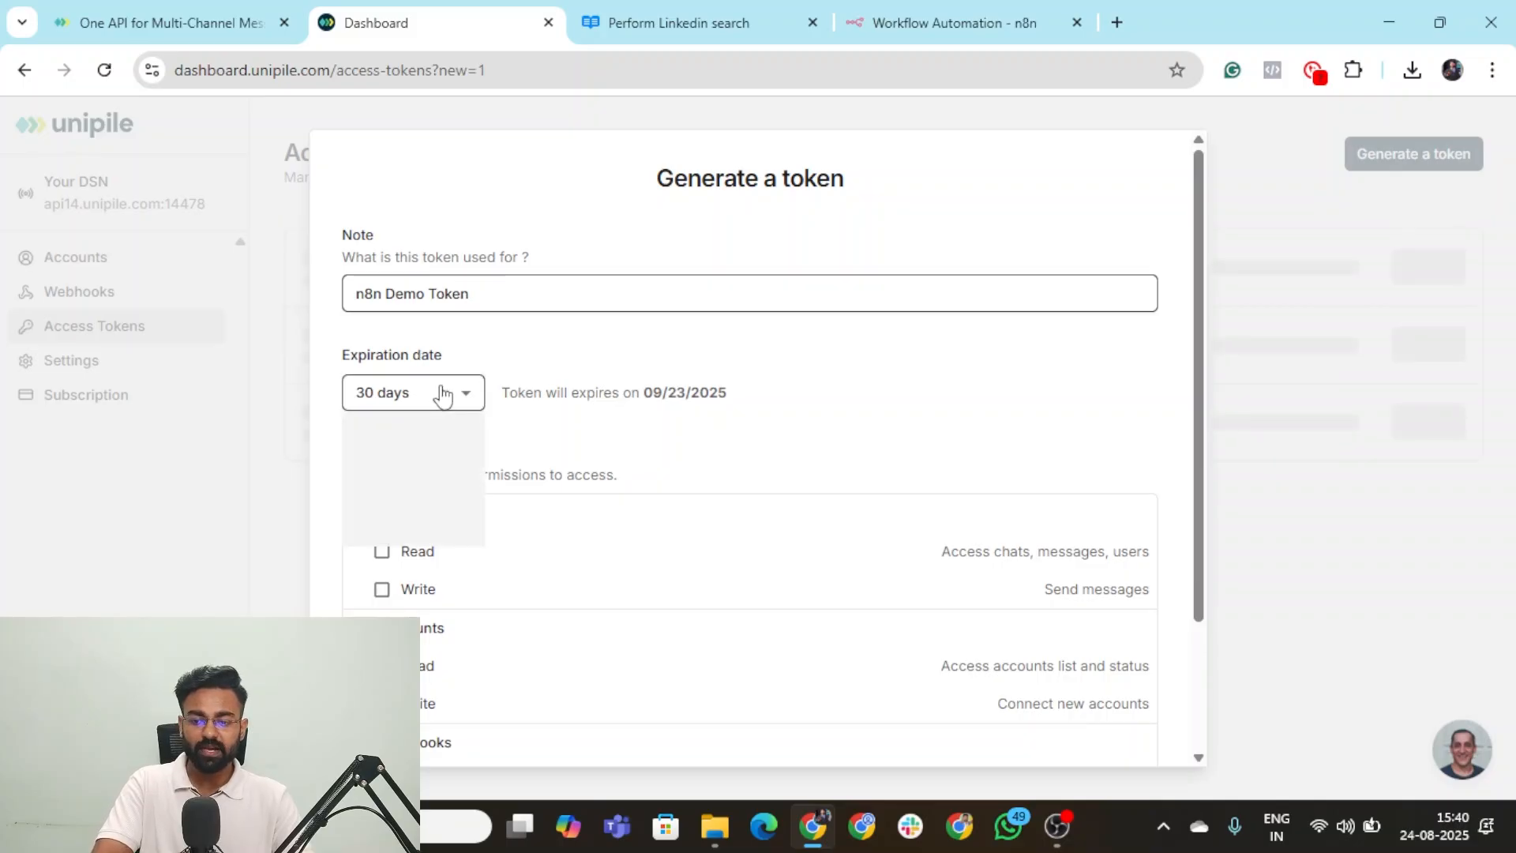
pyautogui.click(420, 426)
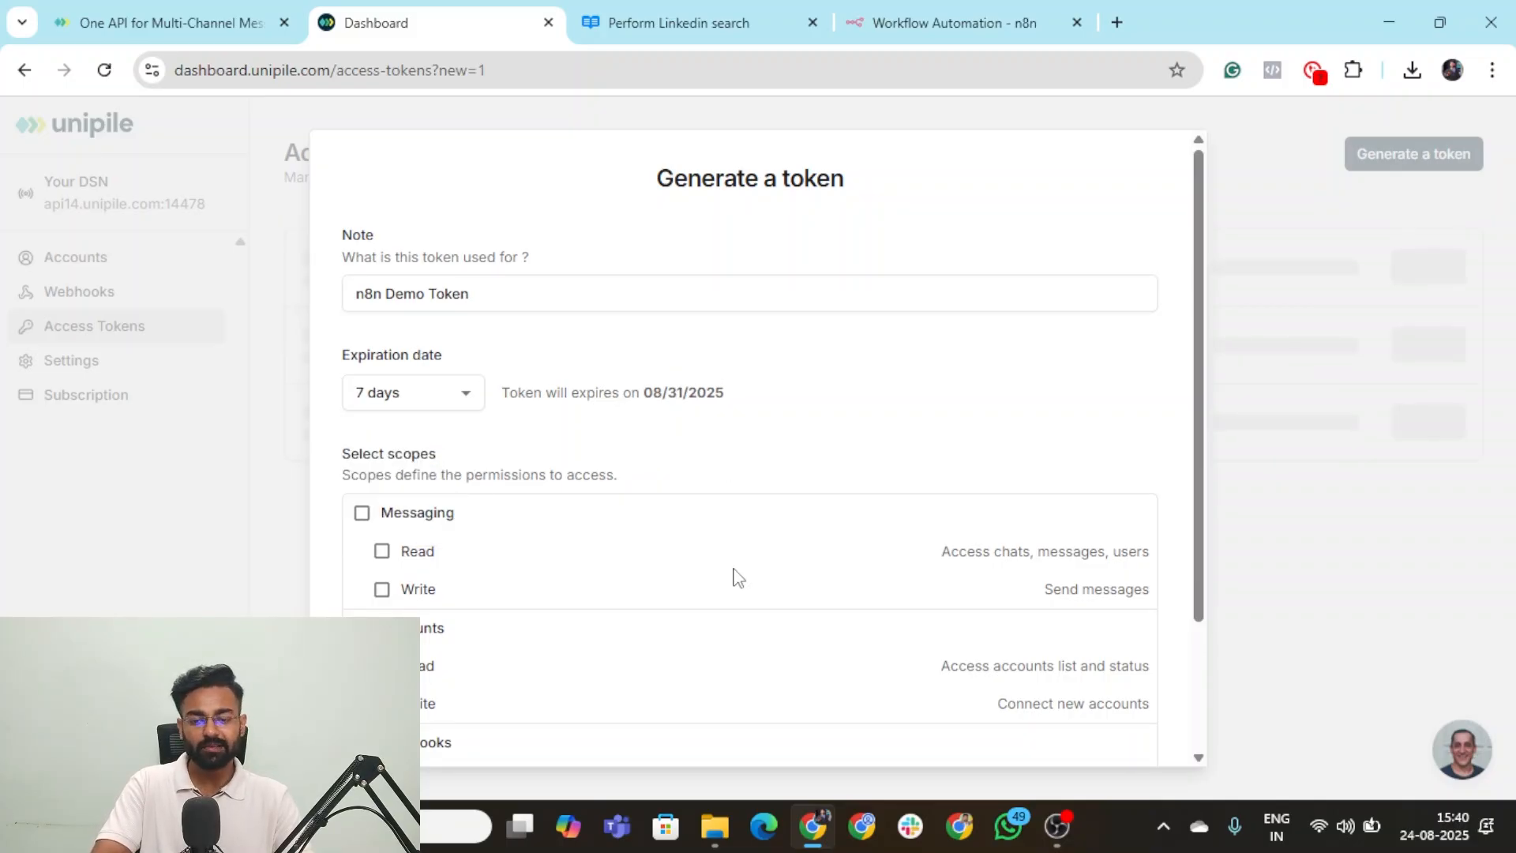
# Grant the token the full Messaging, Accounts and Webhooks scopes and generate it.
pyautogui.scroll(-3, 734, 663)
pyautogui.scroll(3, 645, 548)
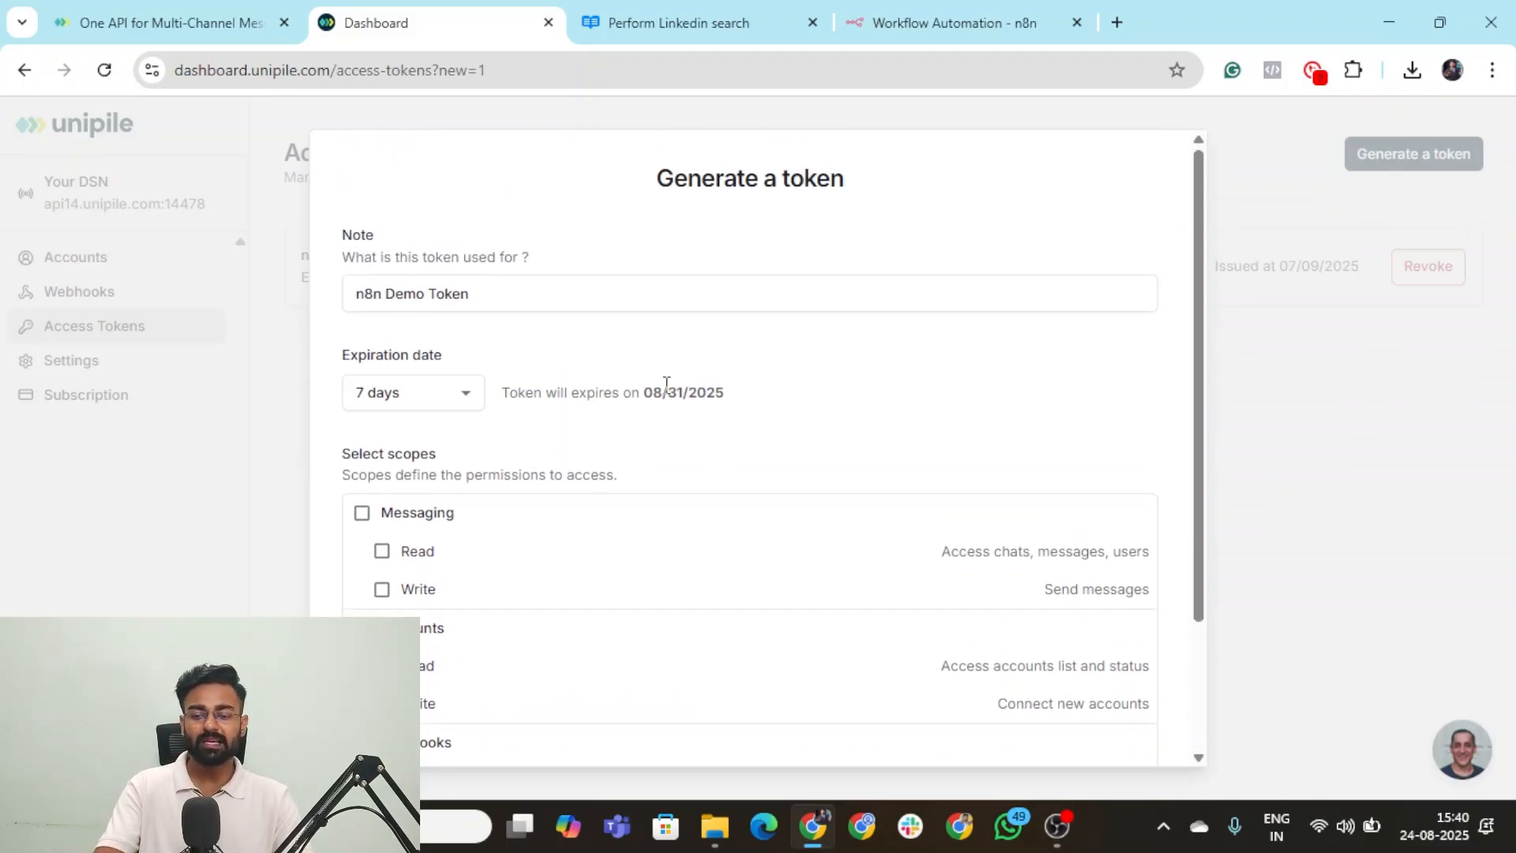
pyautogui.scroll(-2, 695, 394)
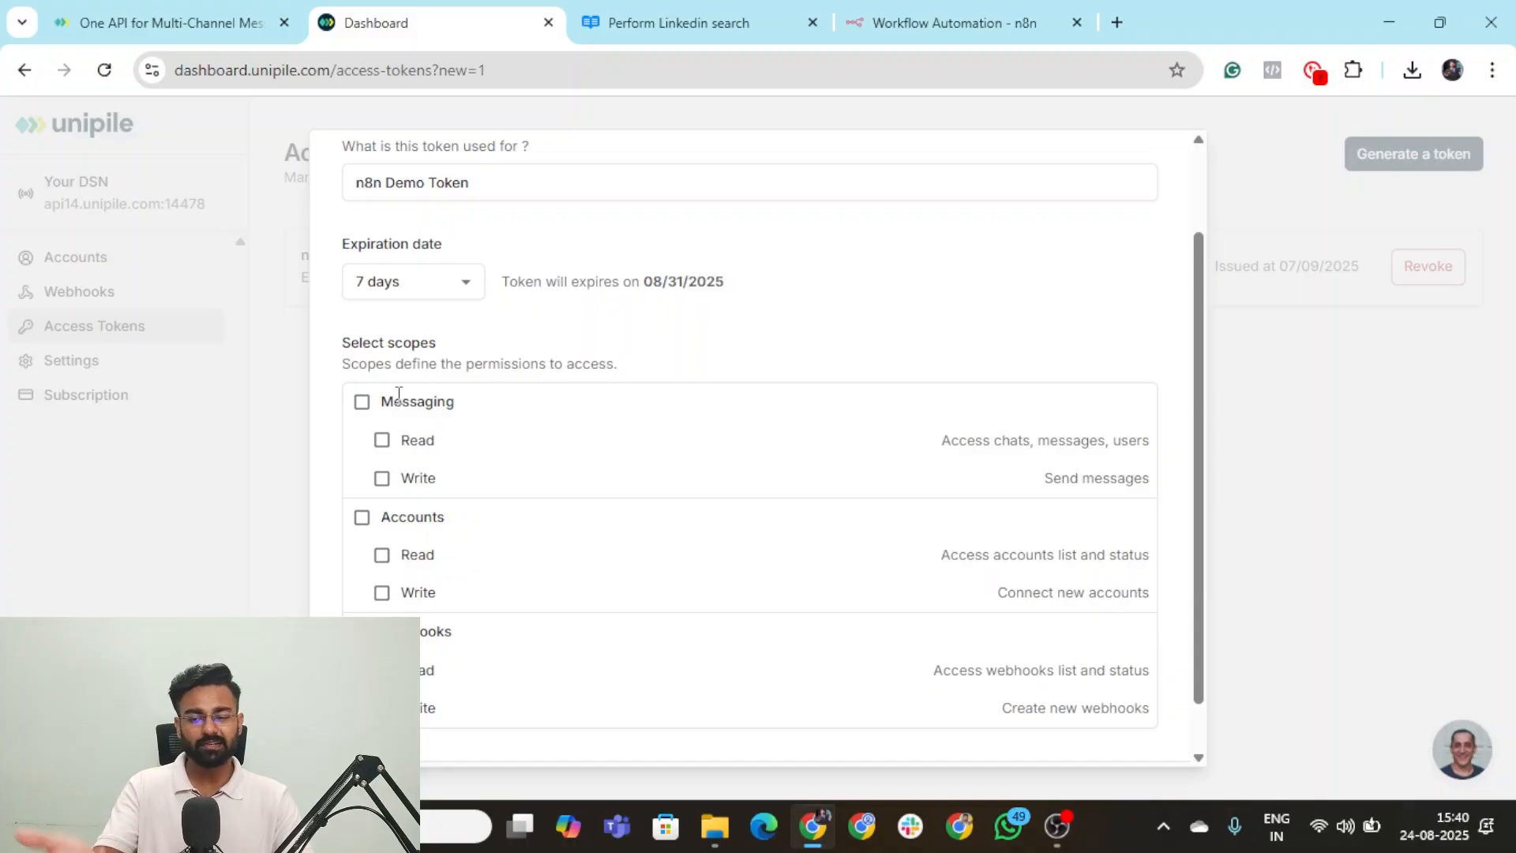
pyautogui.click(362, 402)
pyautogui.click(361, 517)
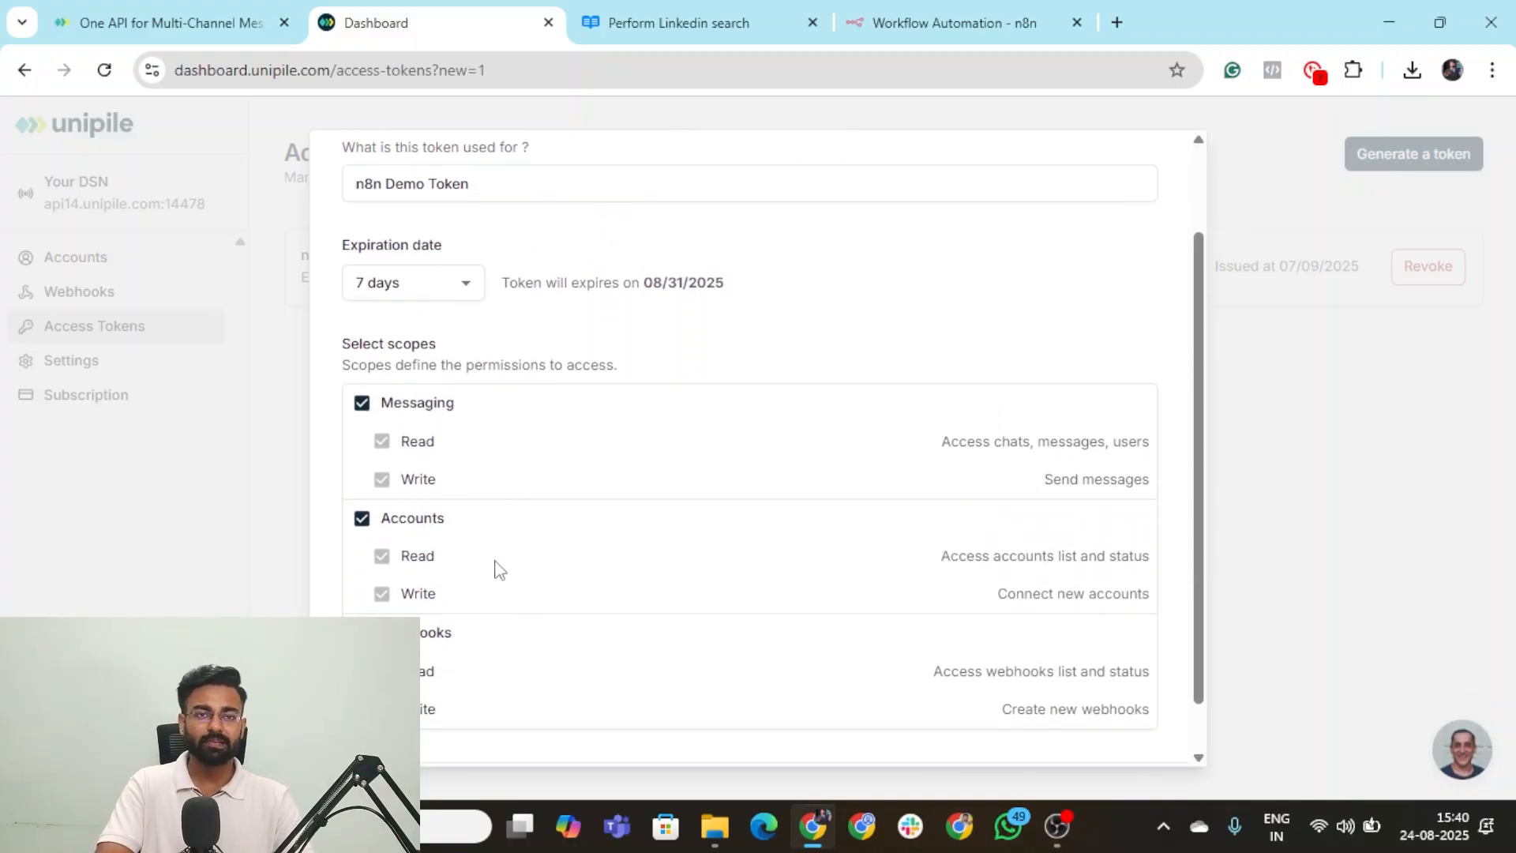
pyautogui.scroll(-1, 499, 566)
pyautogui.click(361, 576)
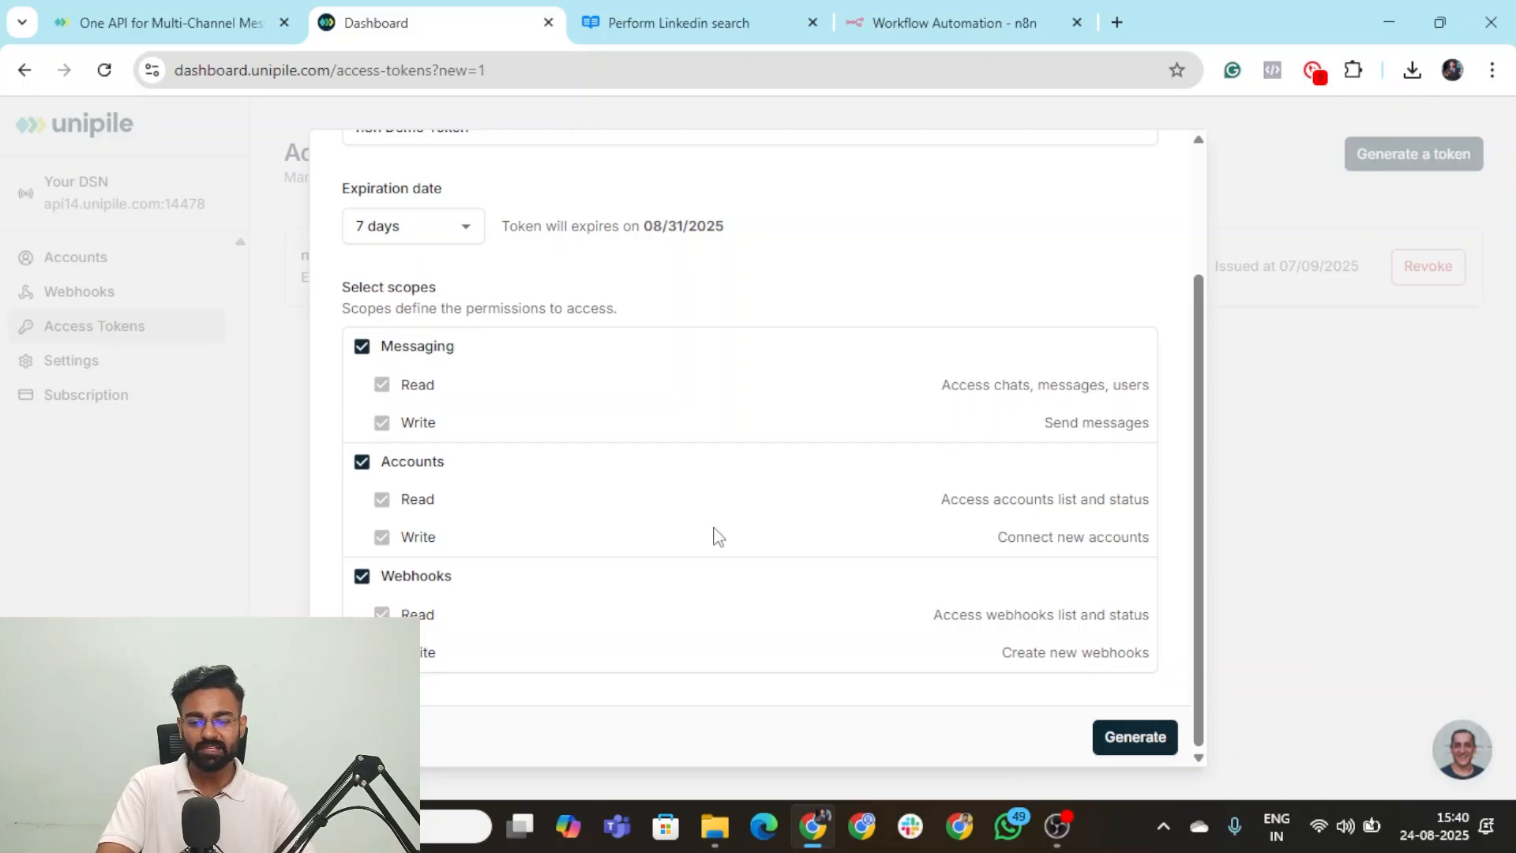
pyautogui.click(1137, 737)
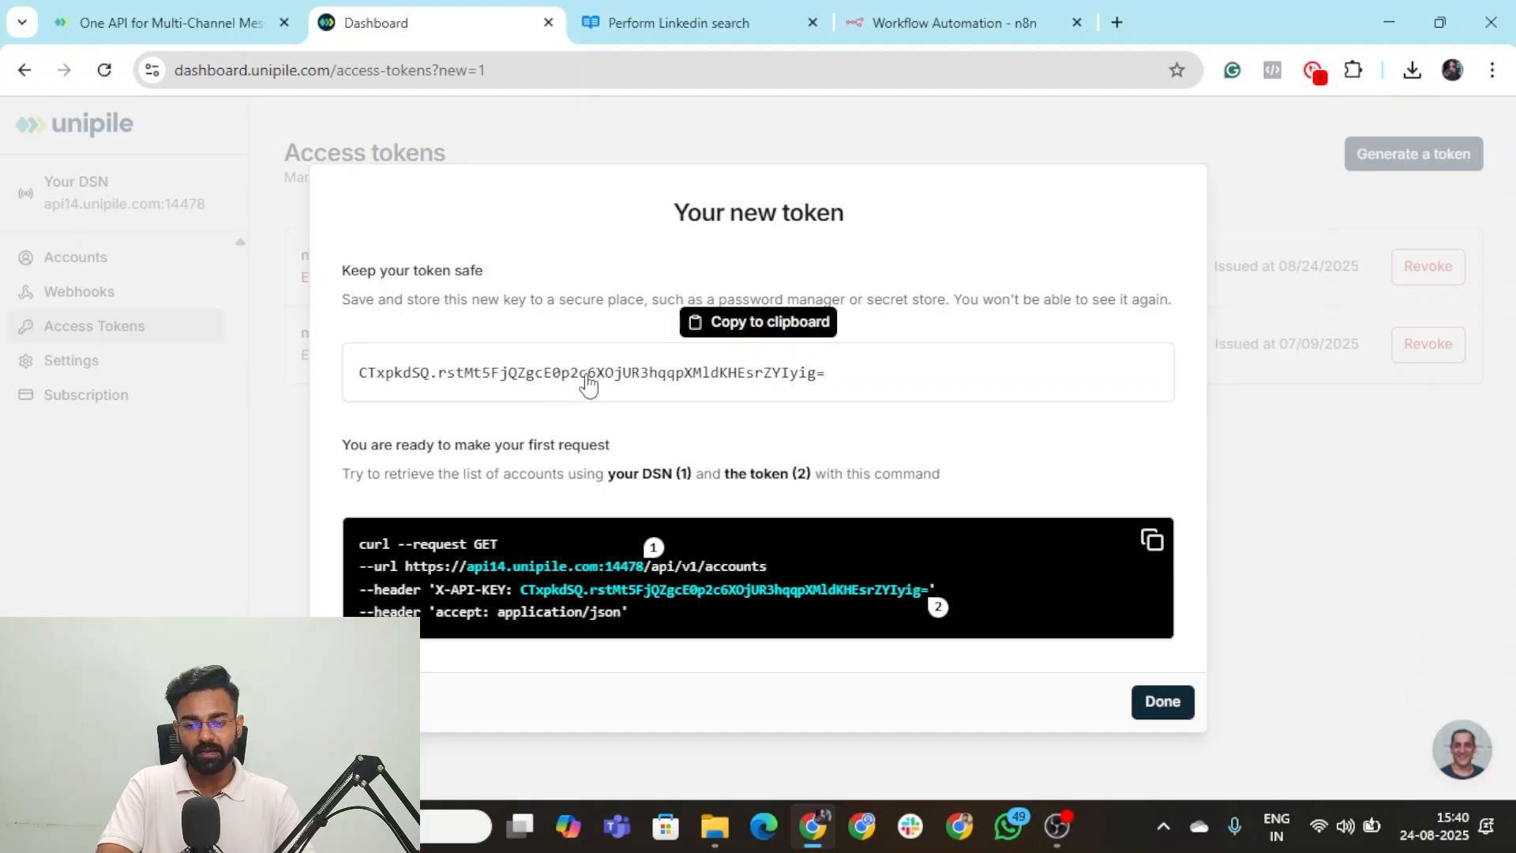
# Paste the newly generated API key into the X-API-KEY header credential of the Perform Linkedin search reference.
pyautogui.click(1205, 256)
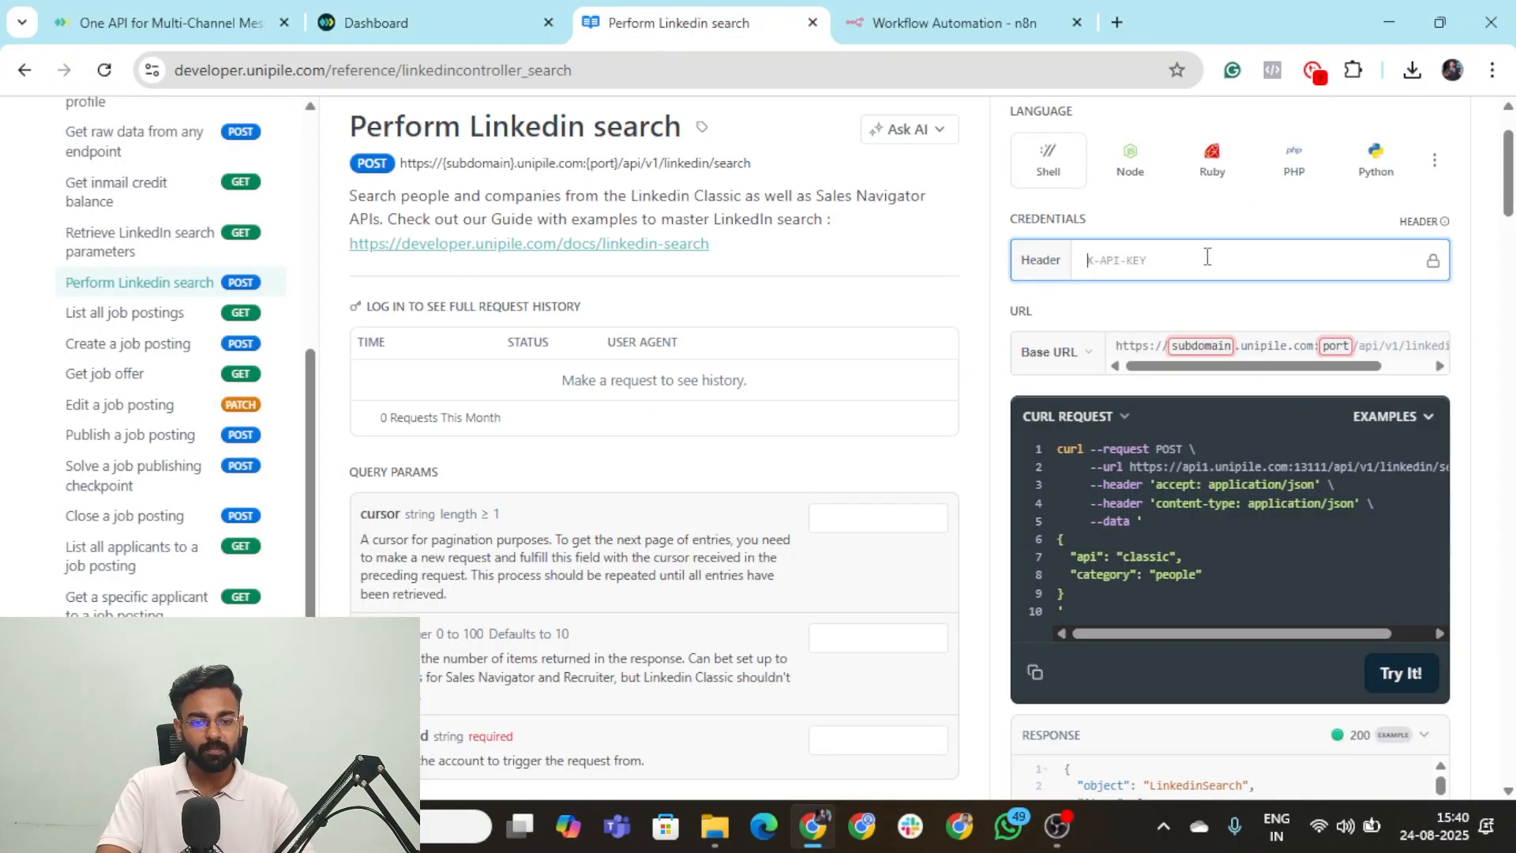
pyautogui.hotkey('ctrl', 'v')
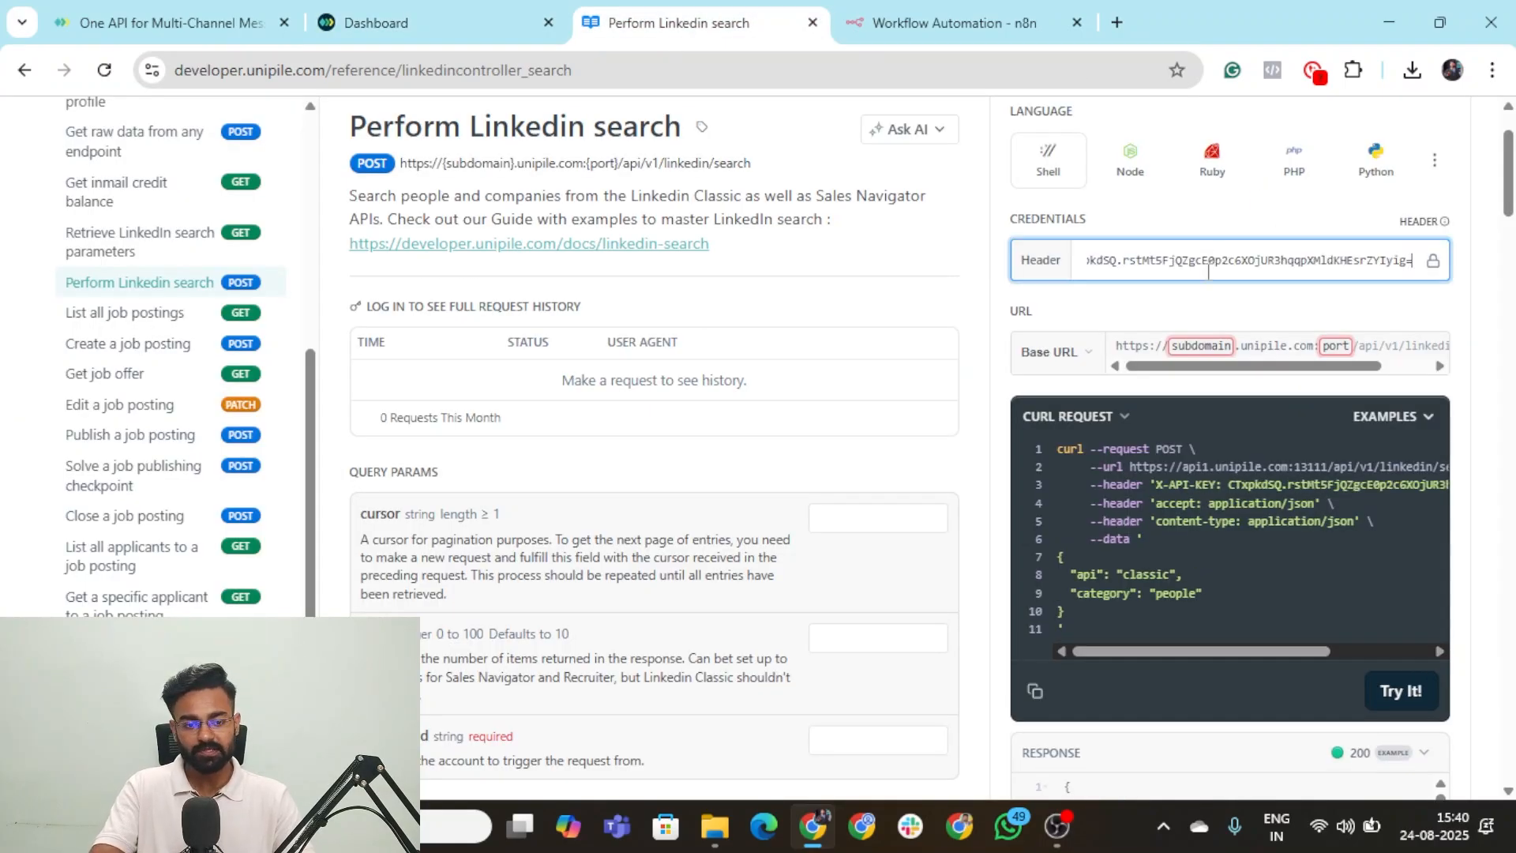
pyautogui.click(1205, 332)
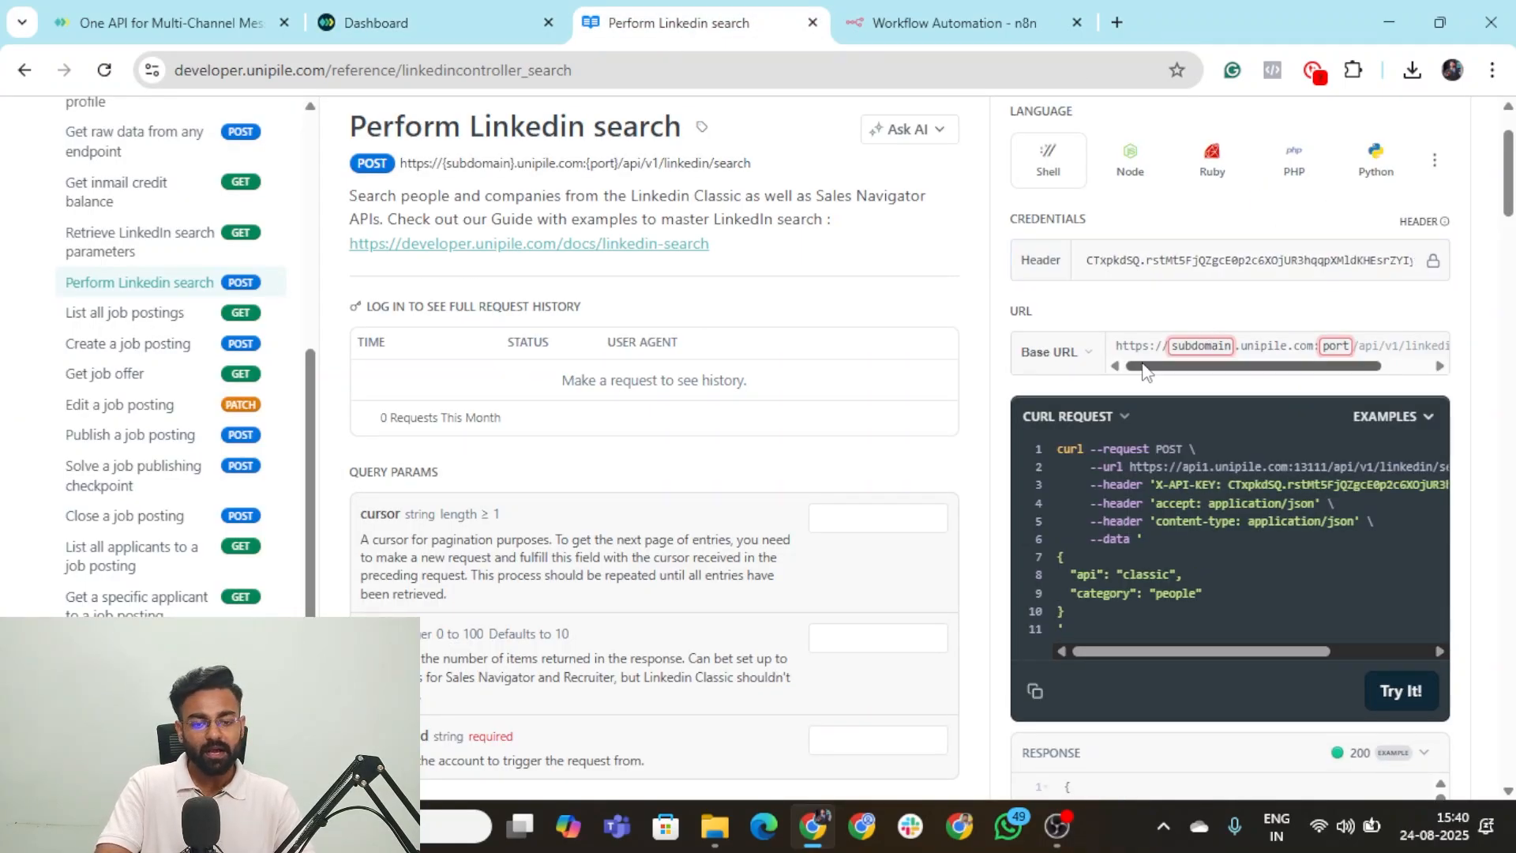
# Dismiss the new token dialog in the Unipile dashboard, and set the reference's base URL to subdomain api14 and port 14478.
pyautogui.click(499, 13)
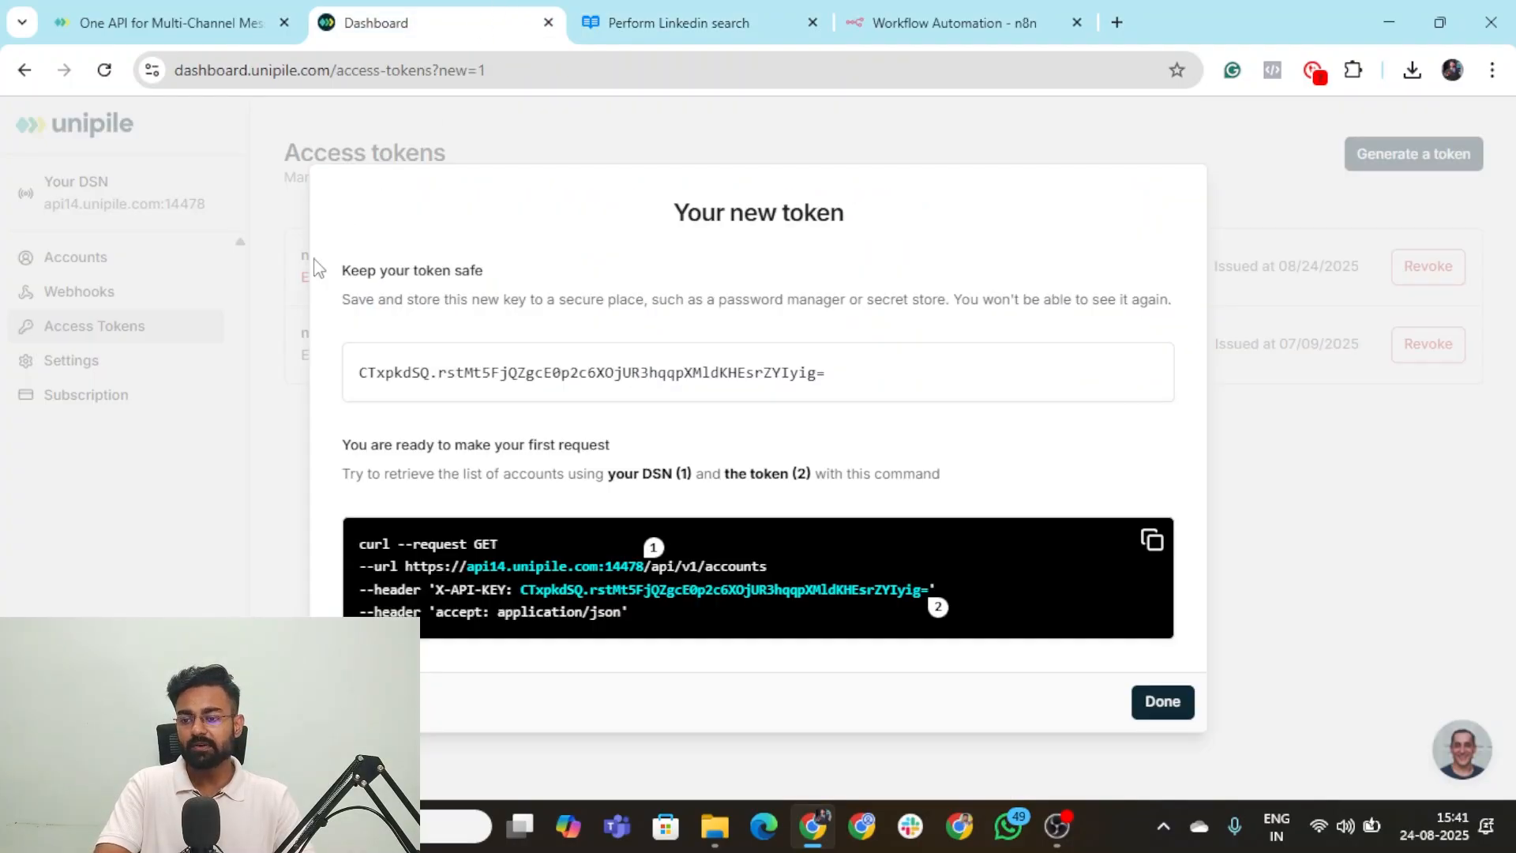
pyautogui.click(1162, 723)
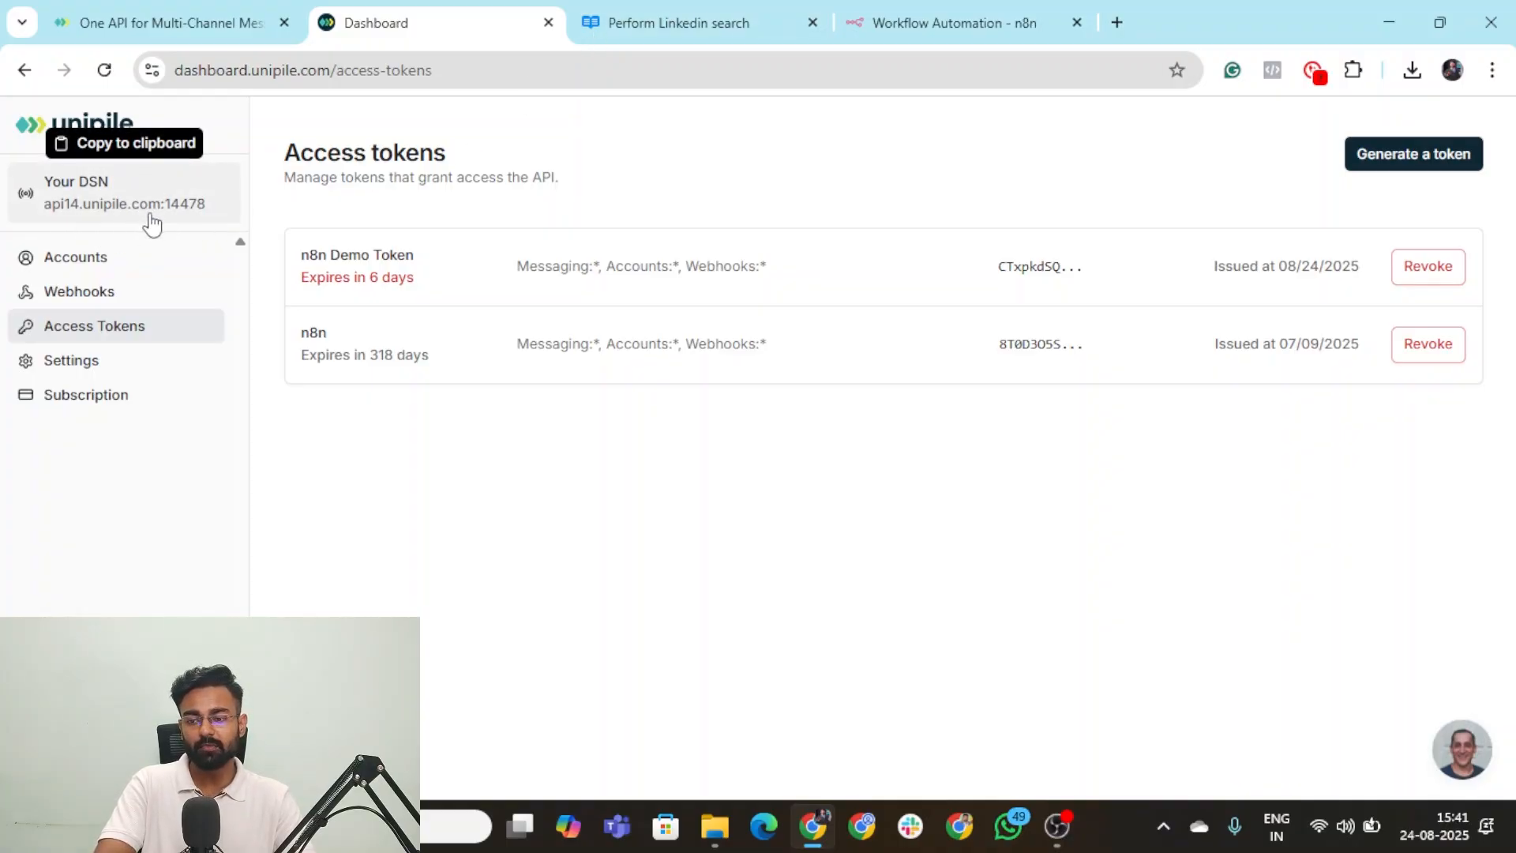
pyautogui.click(799, 19)
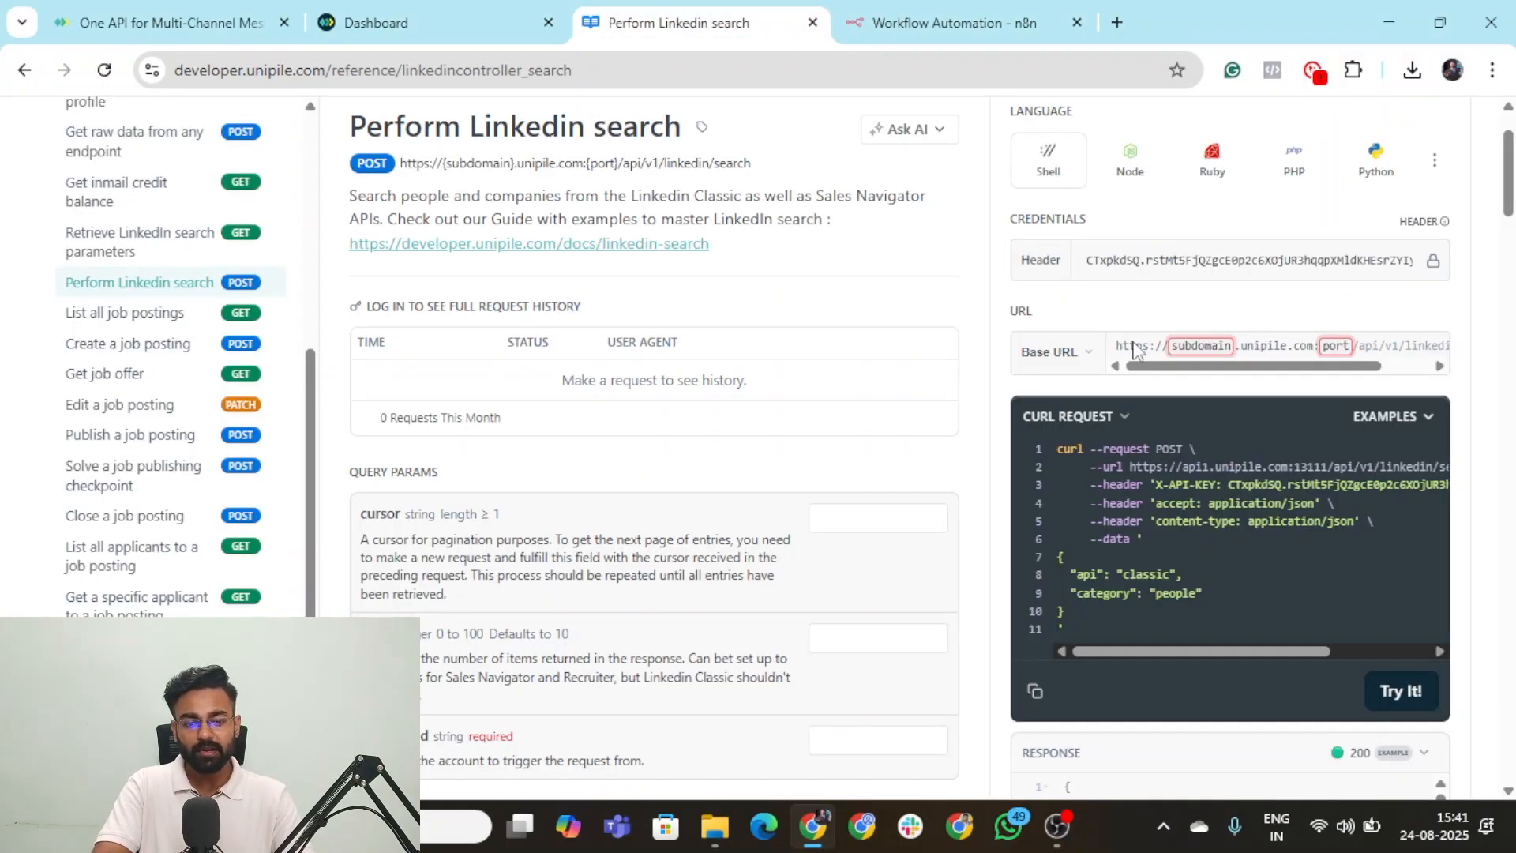
pyautogui.click(1200, 347)
pyautogui.click(1182, 434)
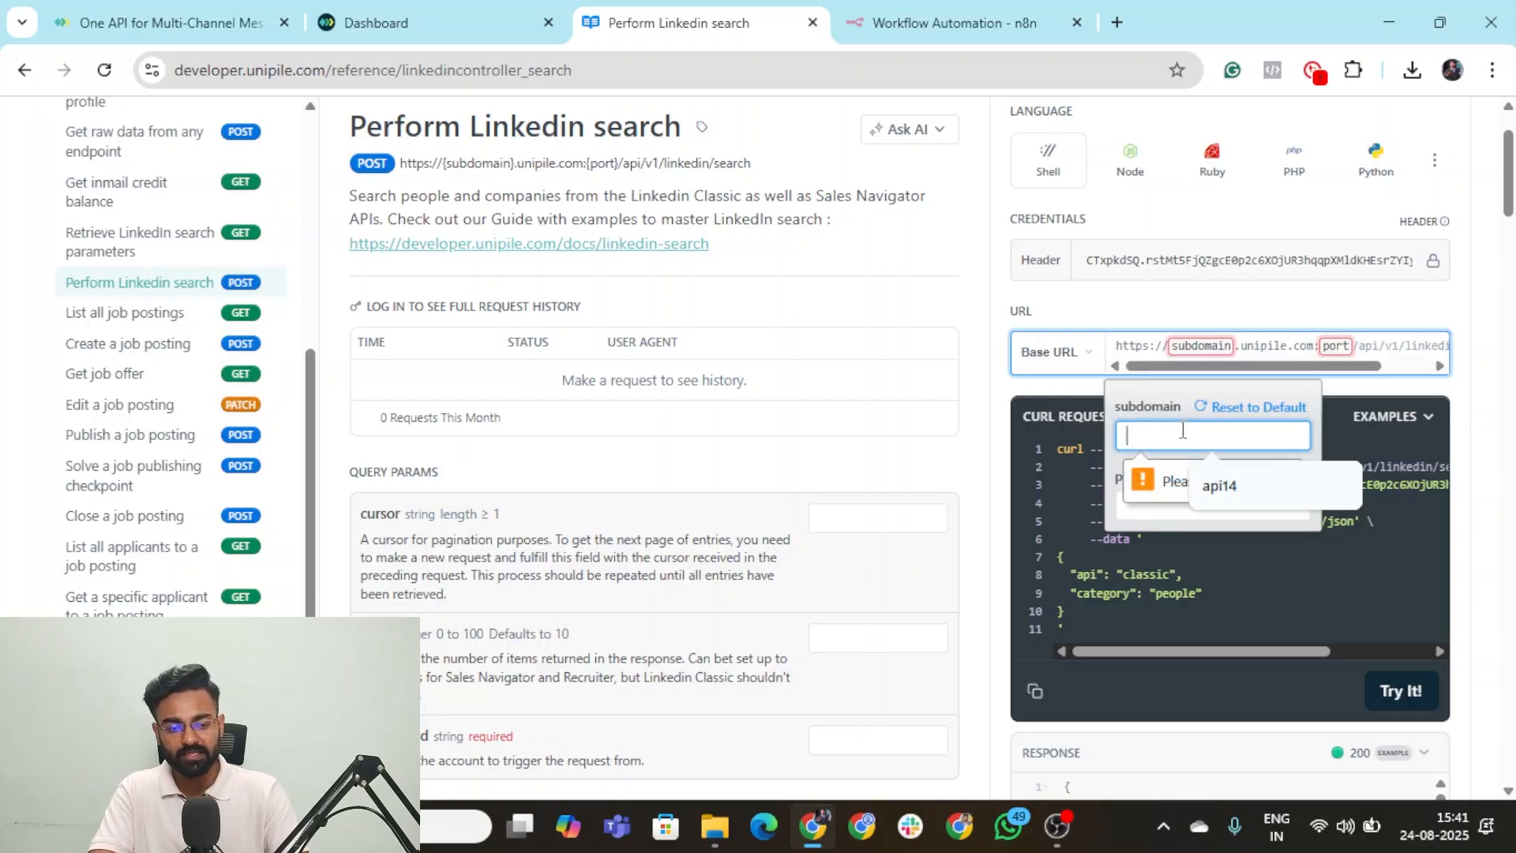
pyautogui.click(1219, 486)
pyautogui.click(1216, 506)
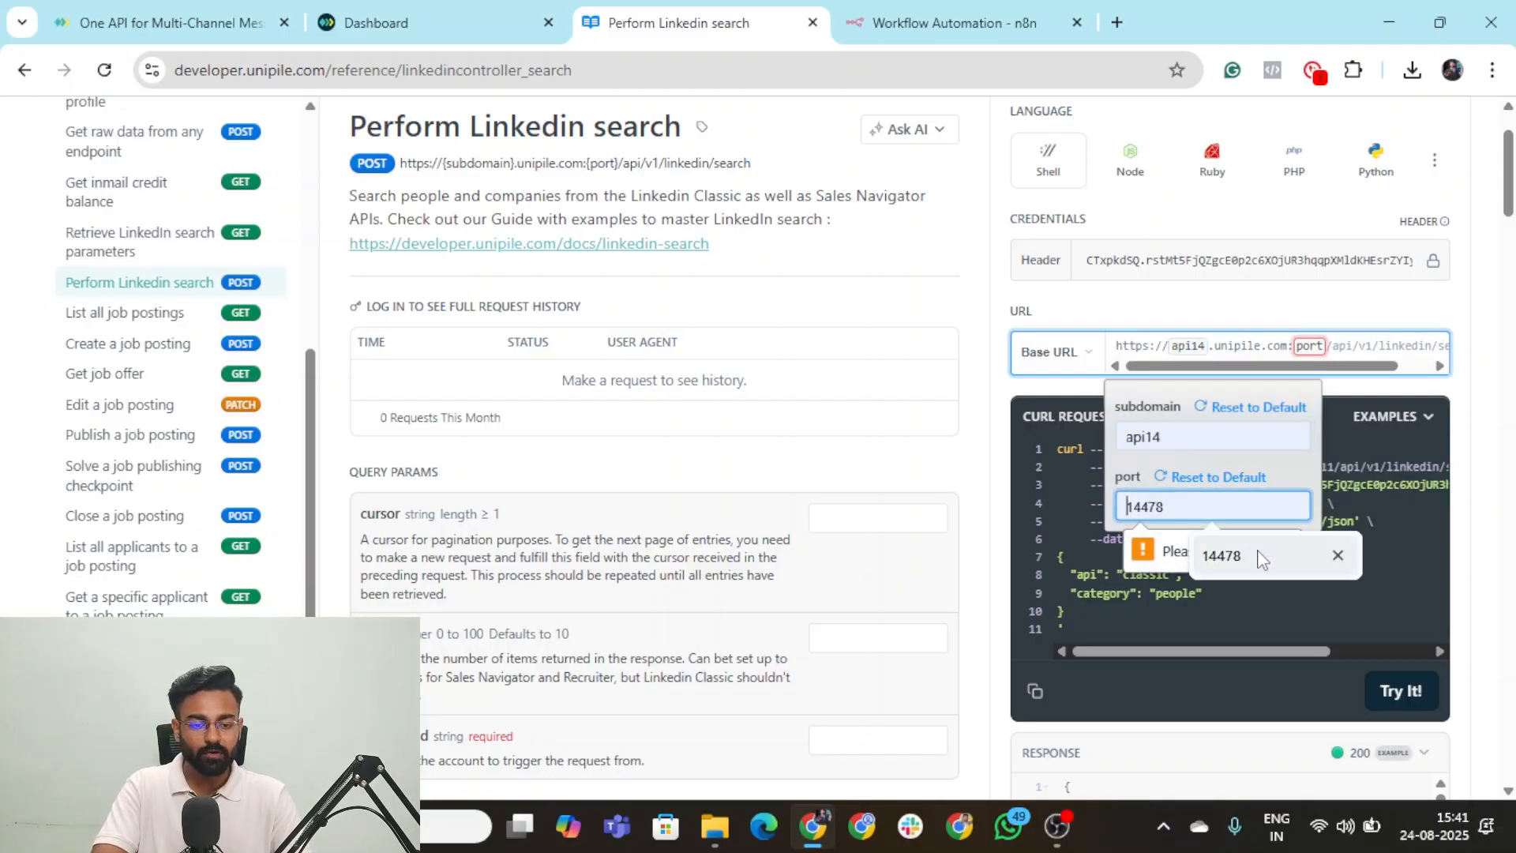
pyautogui.click(1257, 556)
pyautogui.click(1381, 312)
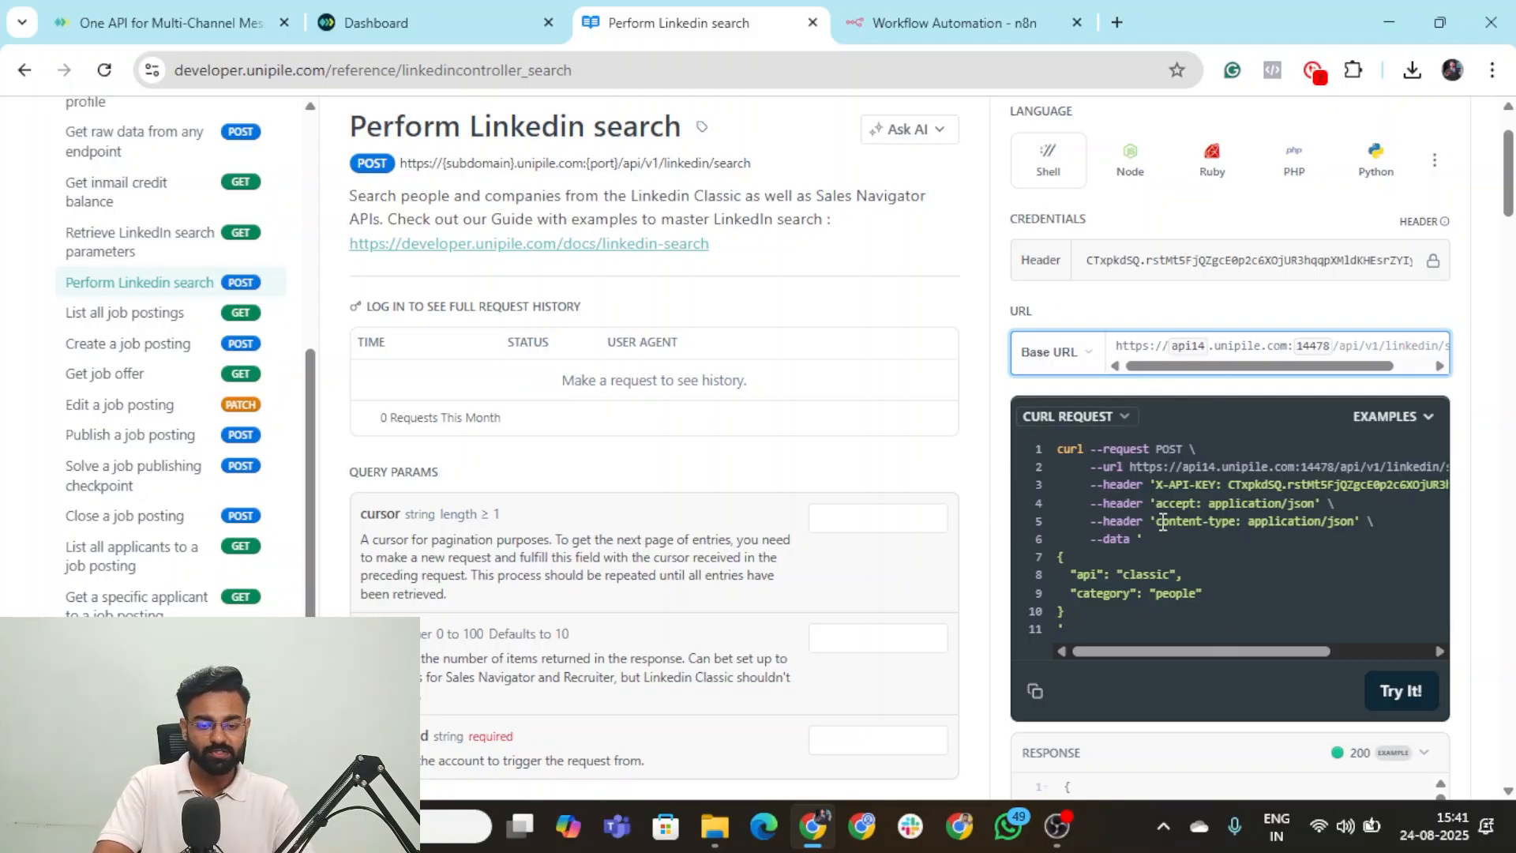
# Switch to the n8n workflow and enable sending a body in the HTTP Request node.
pyautogui.scroll(-1, 1216, 489)
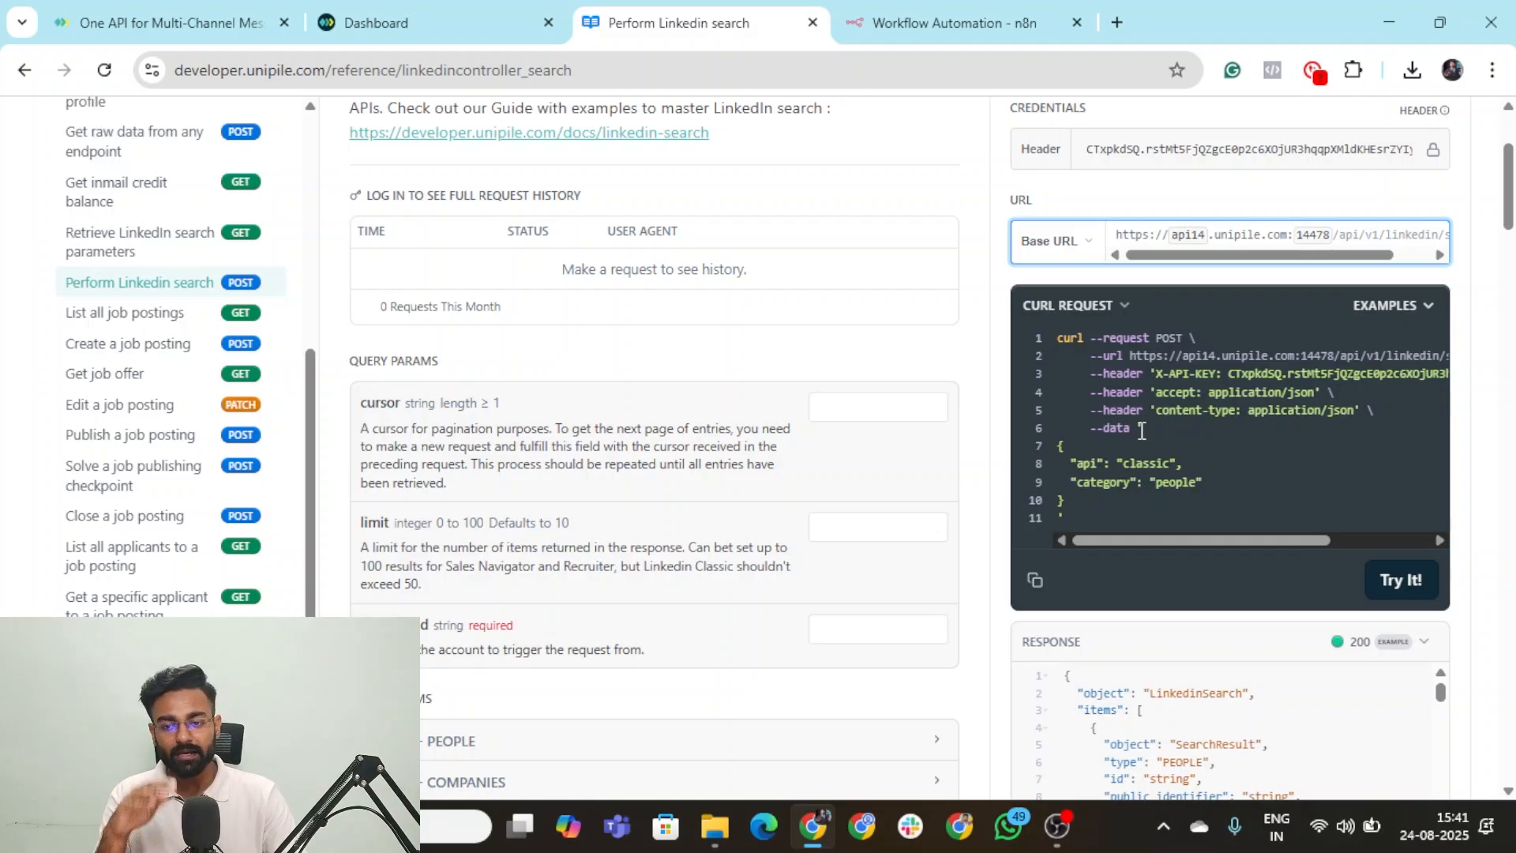
pyautogui.click(989, 9)
pyautogui.scroll(-2, 660, 546)
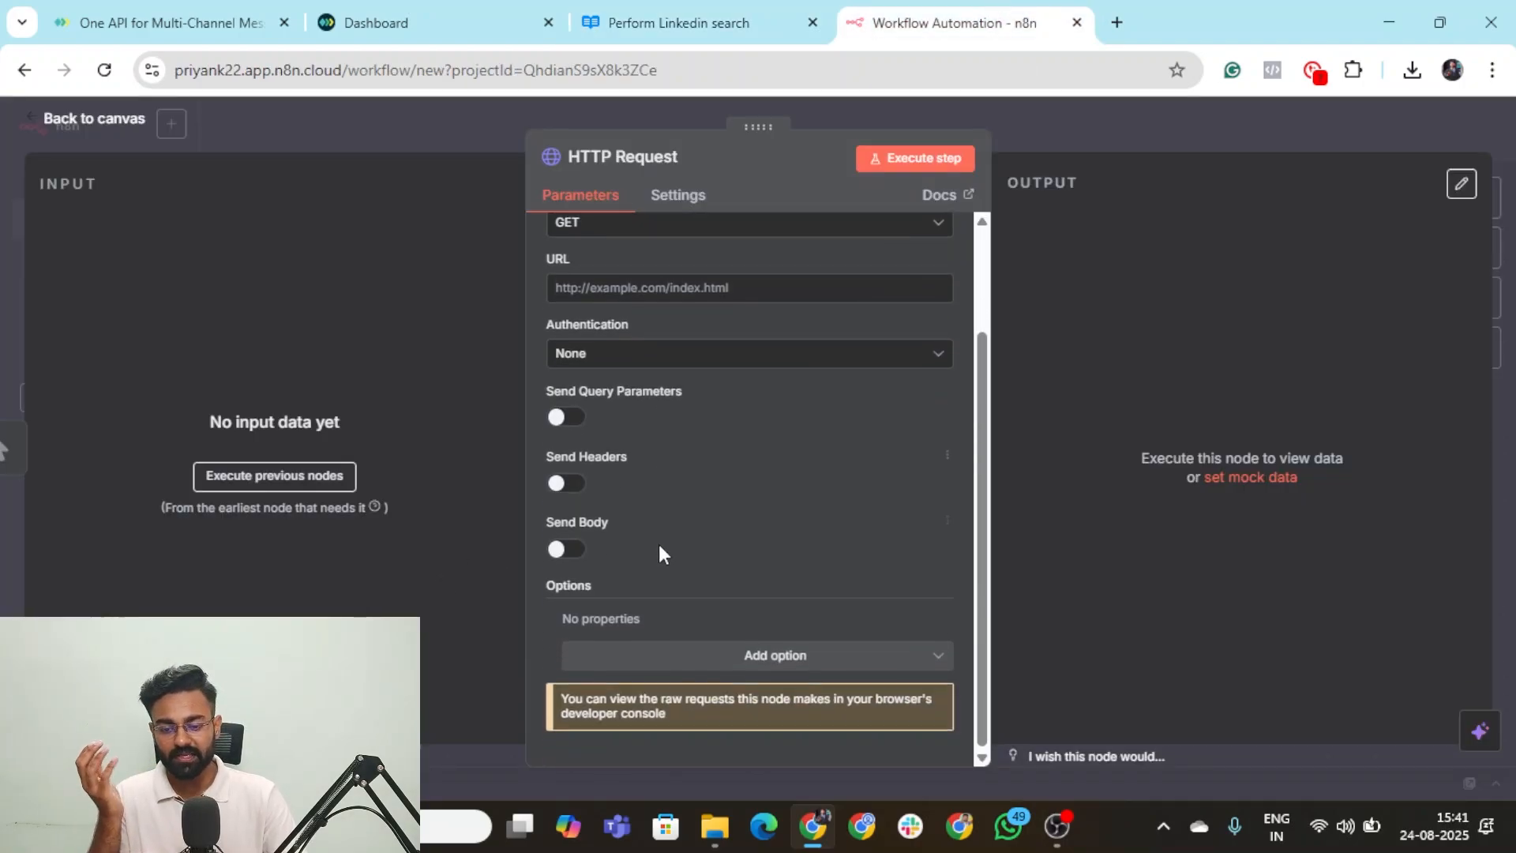
pyautogui.click(565, 550)
pyautogui.scroll(-4, 673, 552)
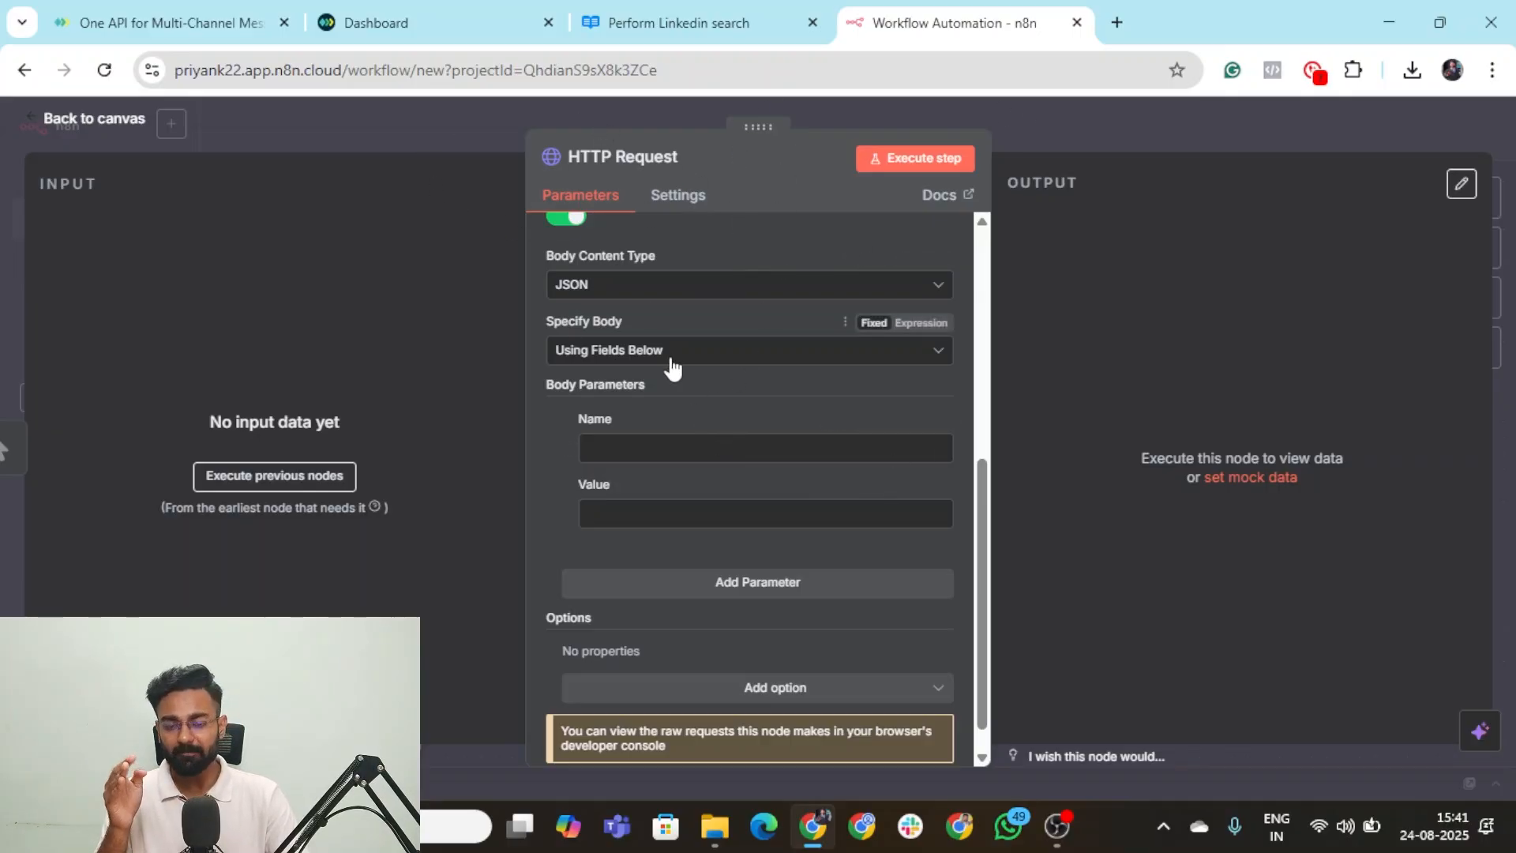
# Return to the Perform Linkedin search reference and examine its query parameters: cursor, limit and account_id.
pyautogui.click(678, 23)
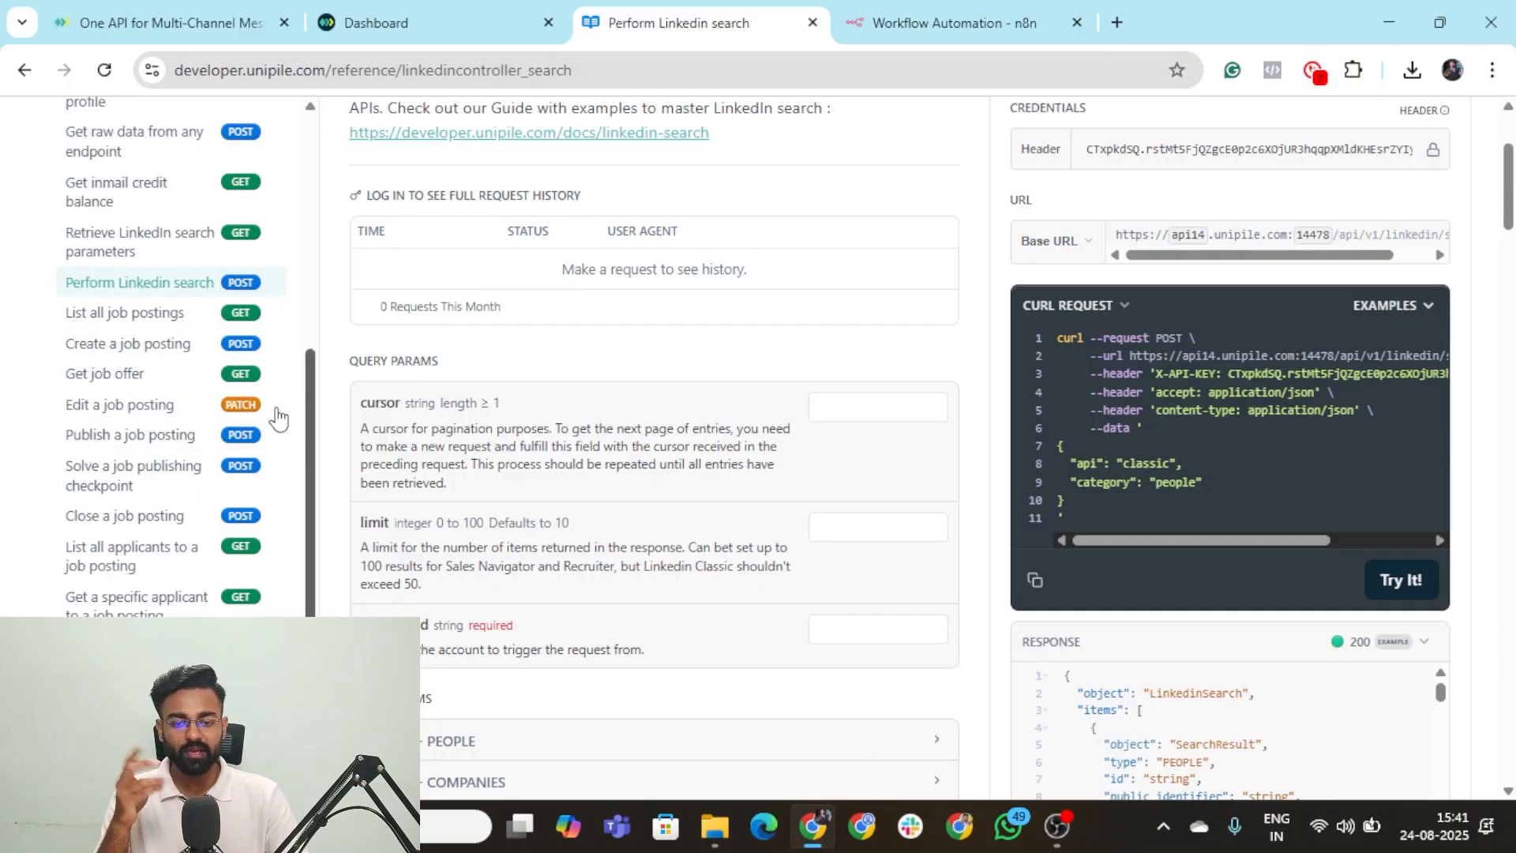
pyautogui.scroll(-1, 733, 429)
pyautogui.scroll(-1, 591, 396)
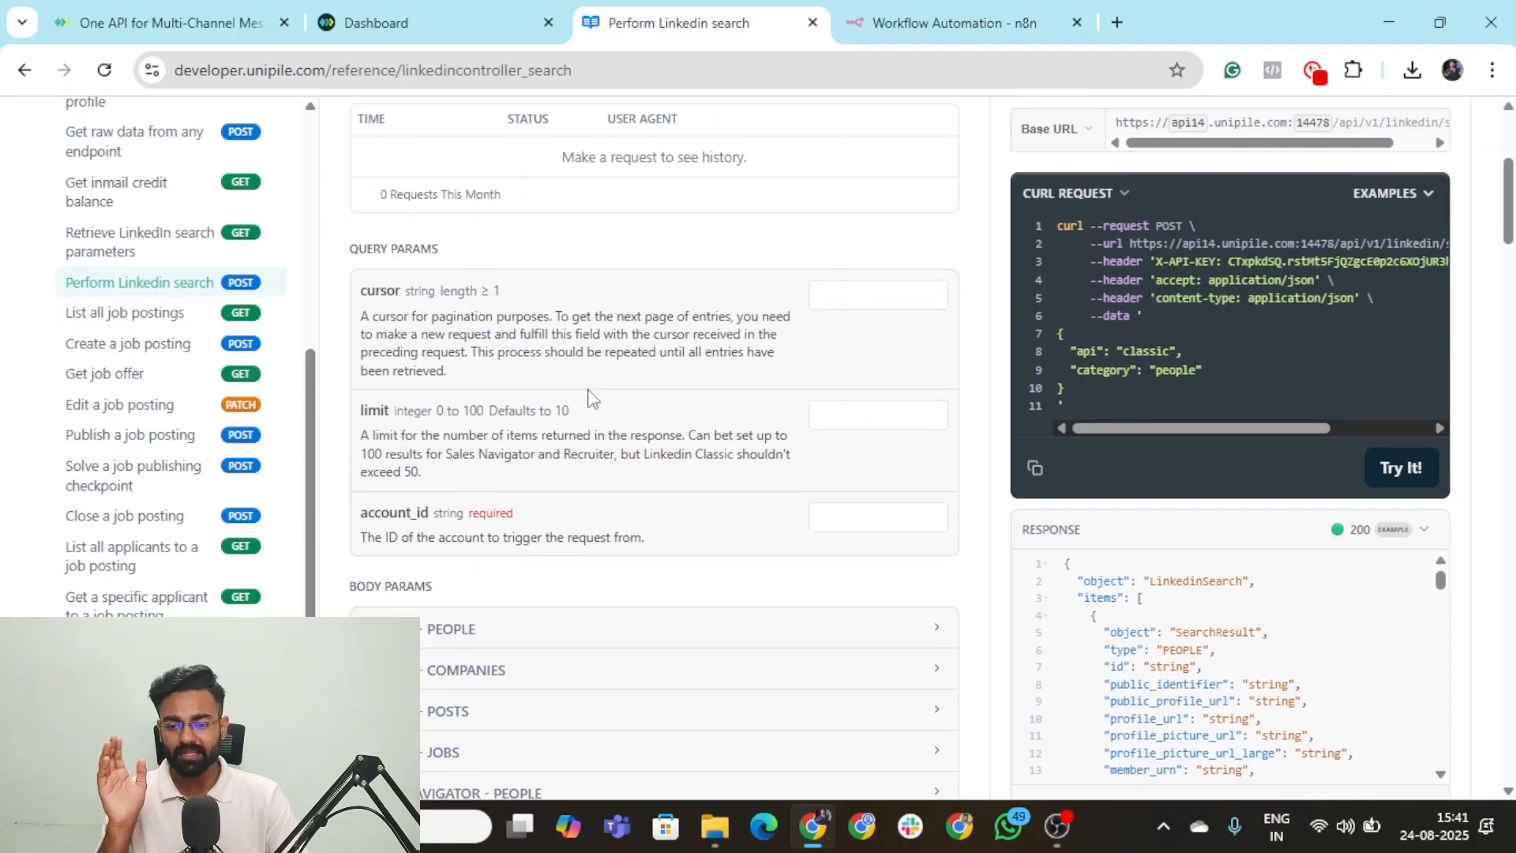
pyautogui.scroll(2, 590, 397)
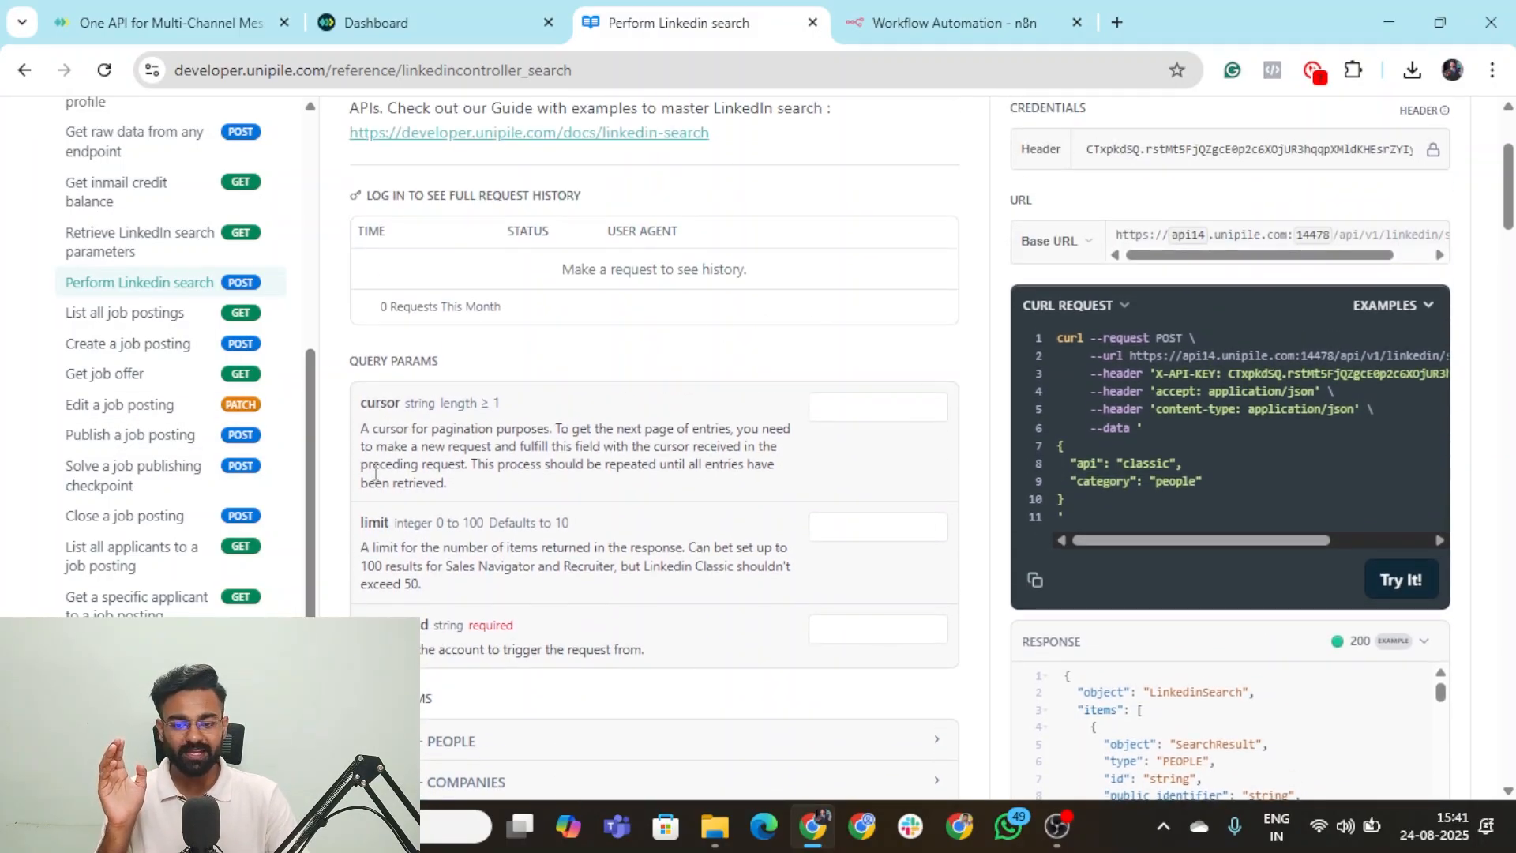
pyautogui.scroll(-1, 375, 473)
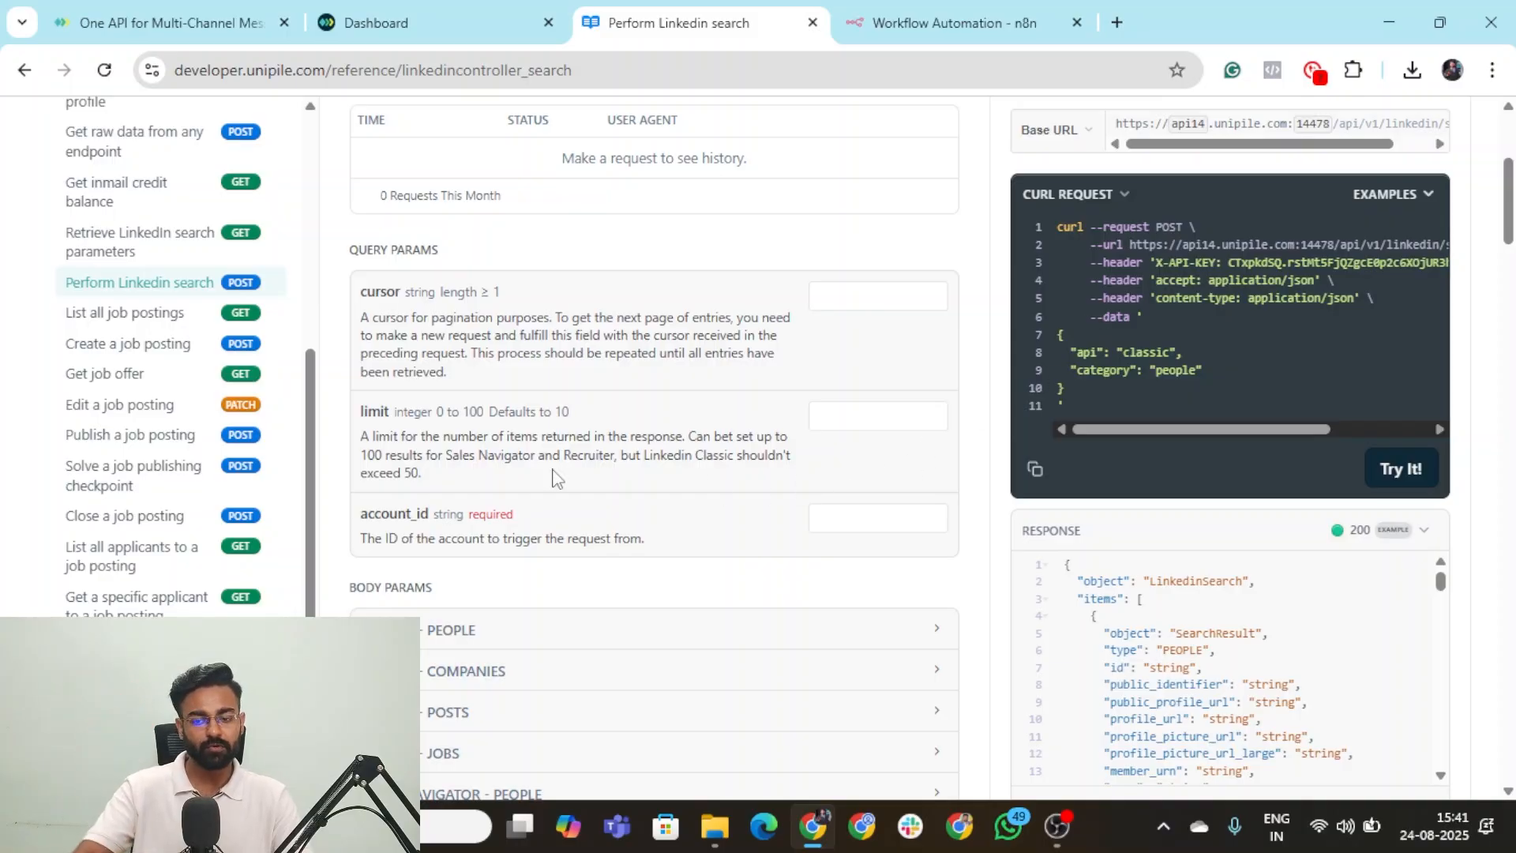
pyautogui.scroll(5, 620, 397)
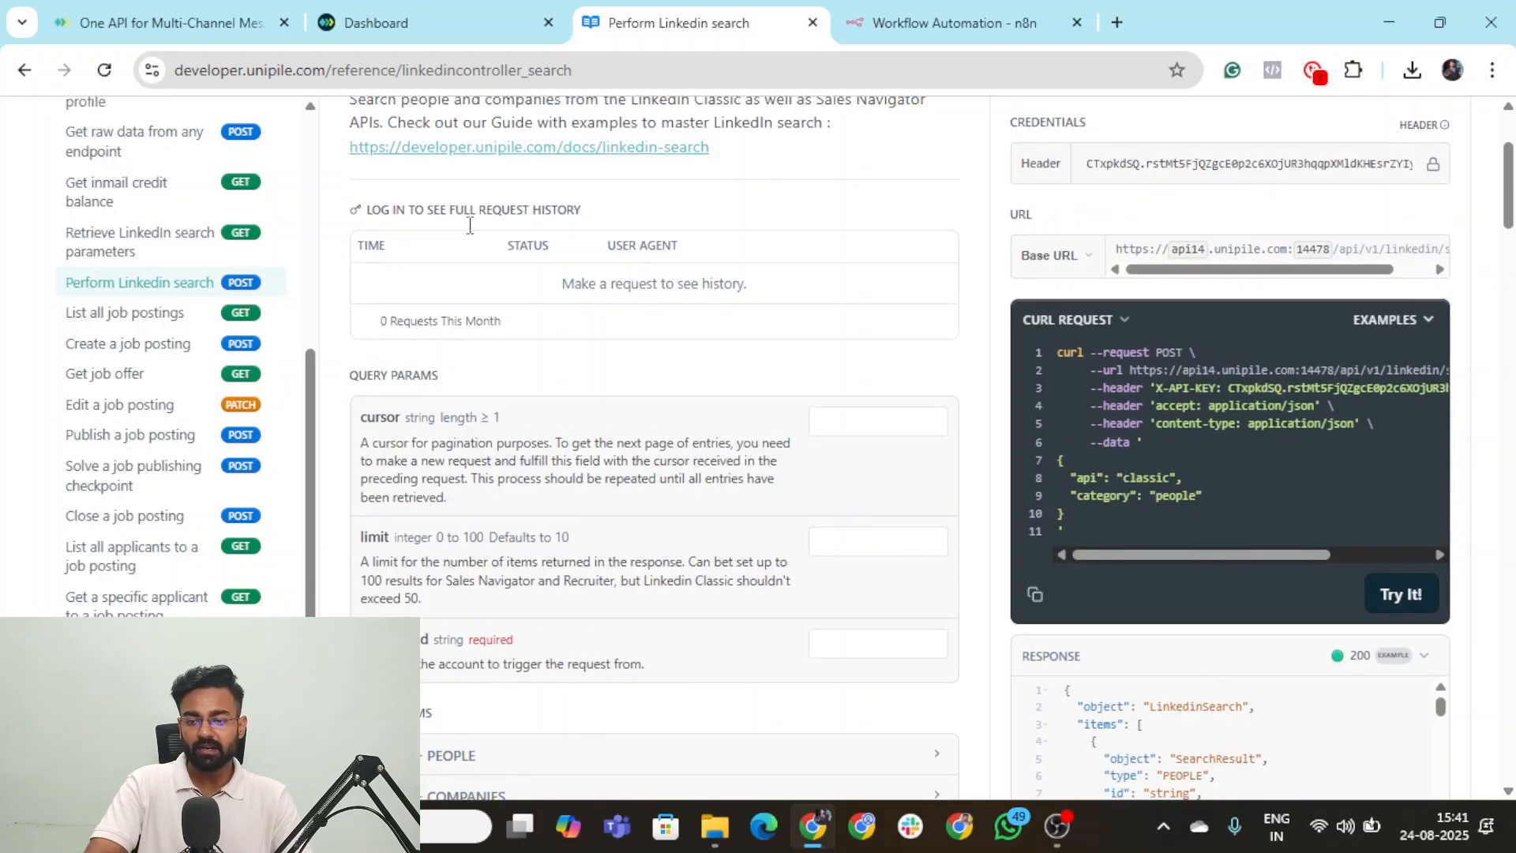
pyautogui.scroll(-4, 643, 457)
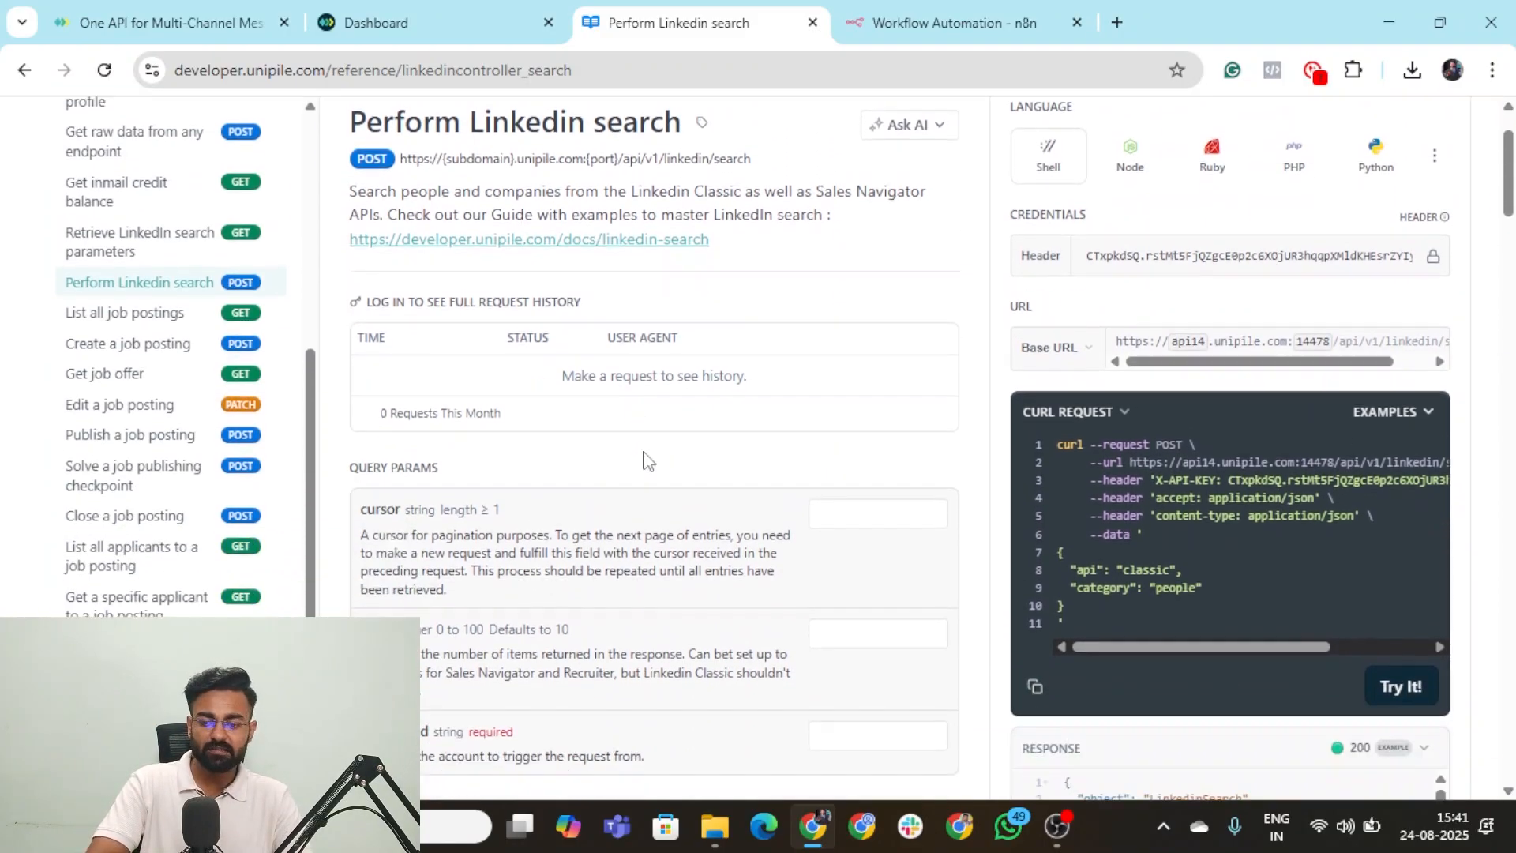
pyautogui.scroll(-2, 704, 525)
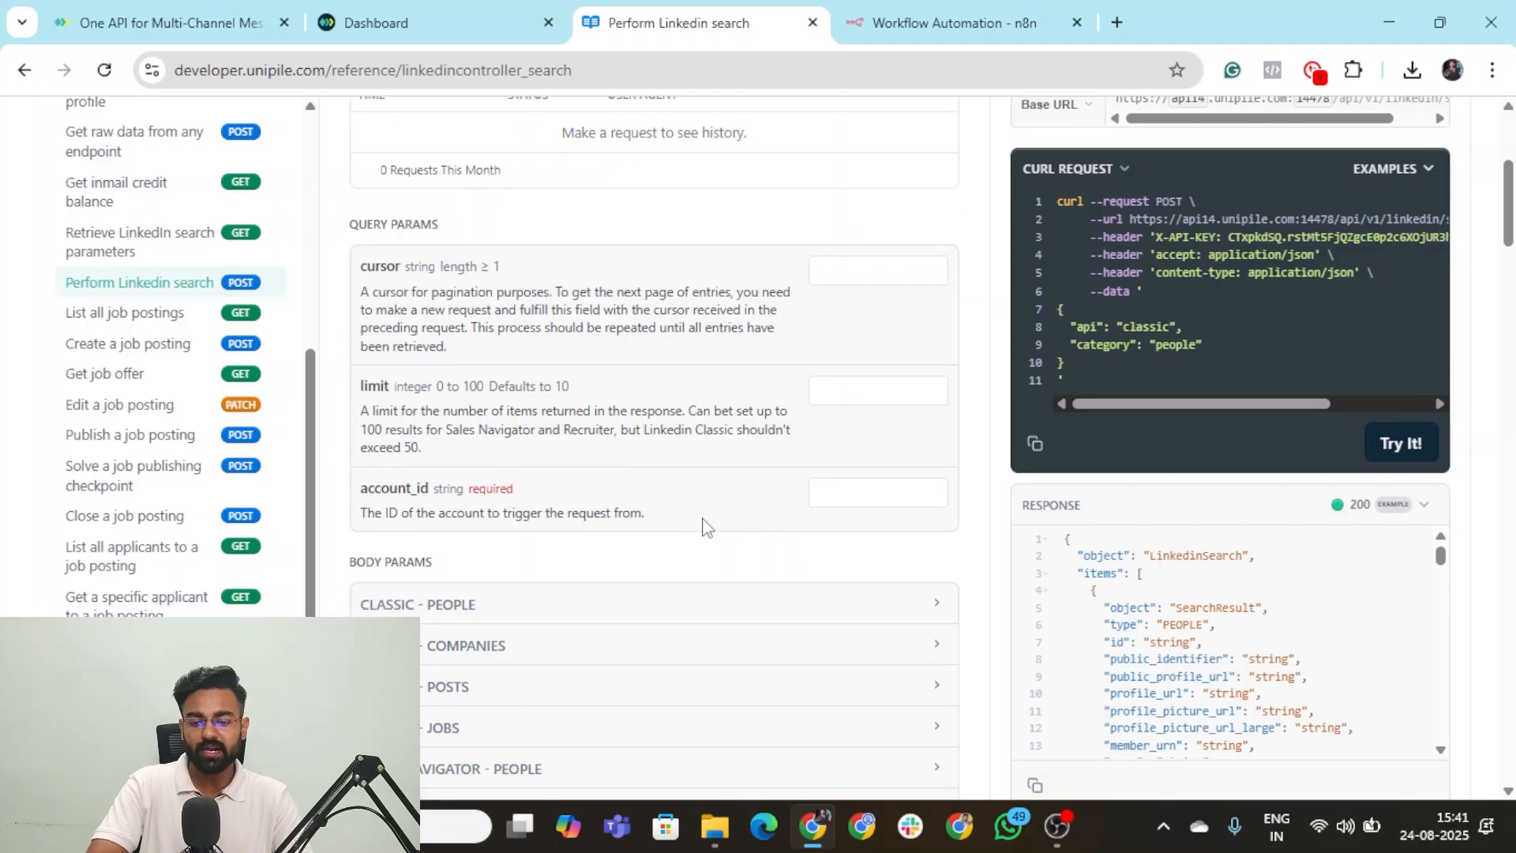
# Copy a connected account's ID from the Unipile dashboard's accounts list and enter it as the account_id query parameter in the reference.
pyautogui.click(376, 23)
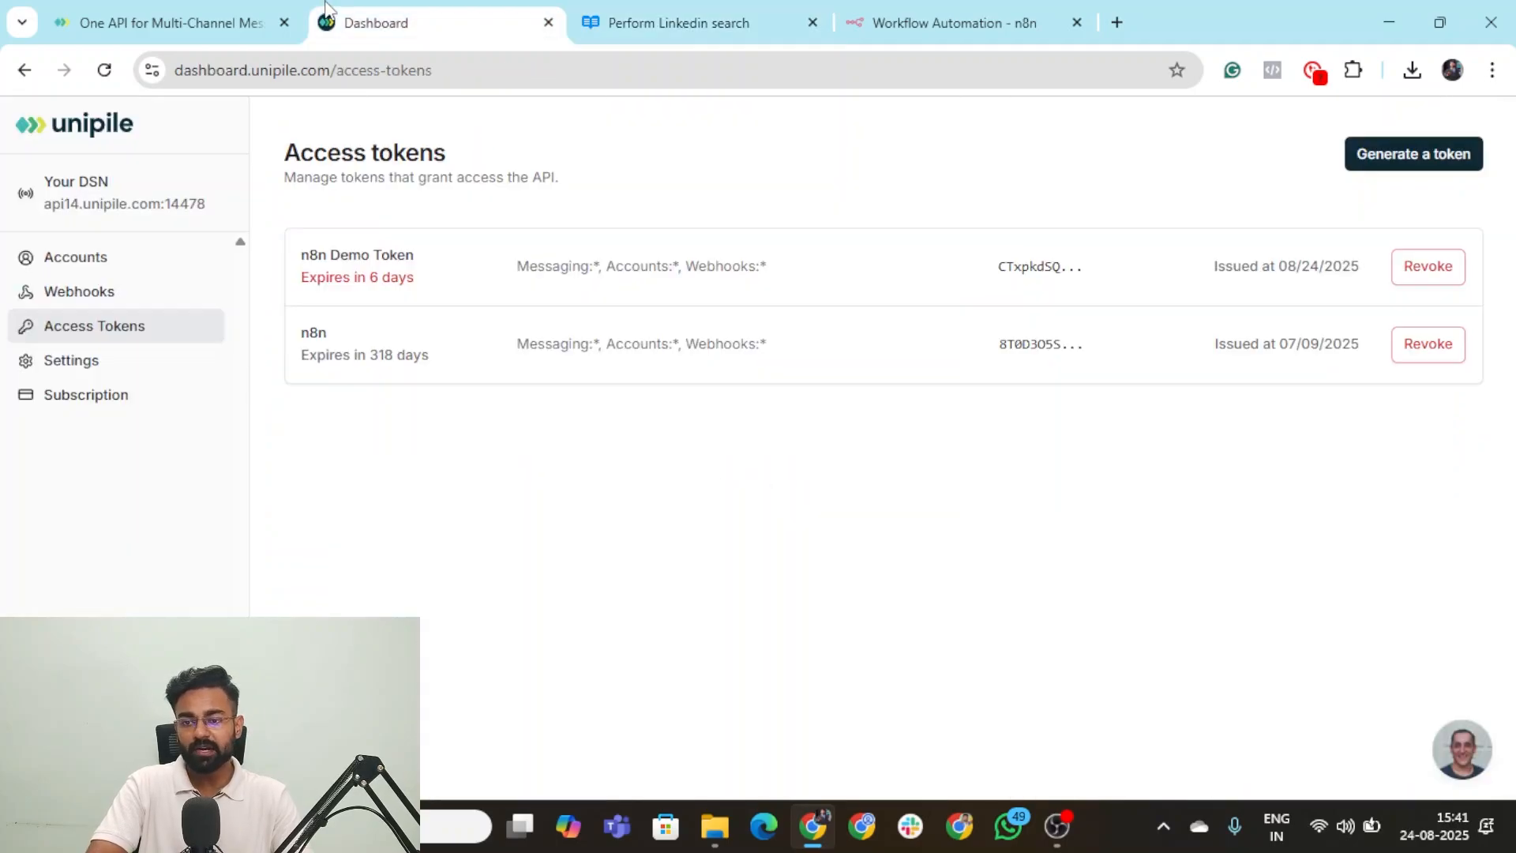
pyautogui.click(88, 256)
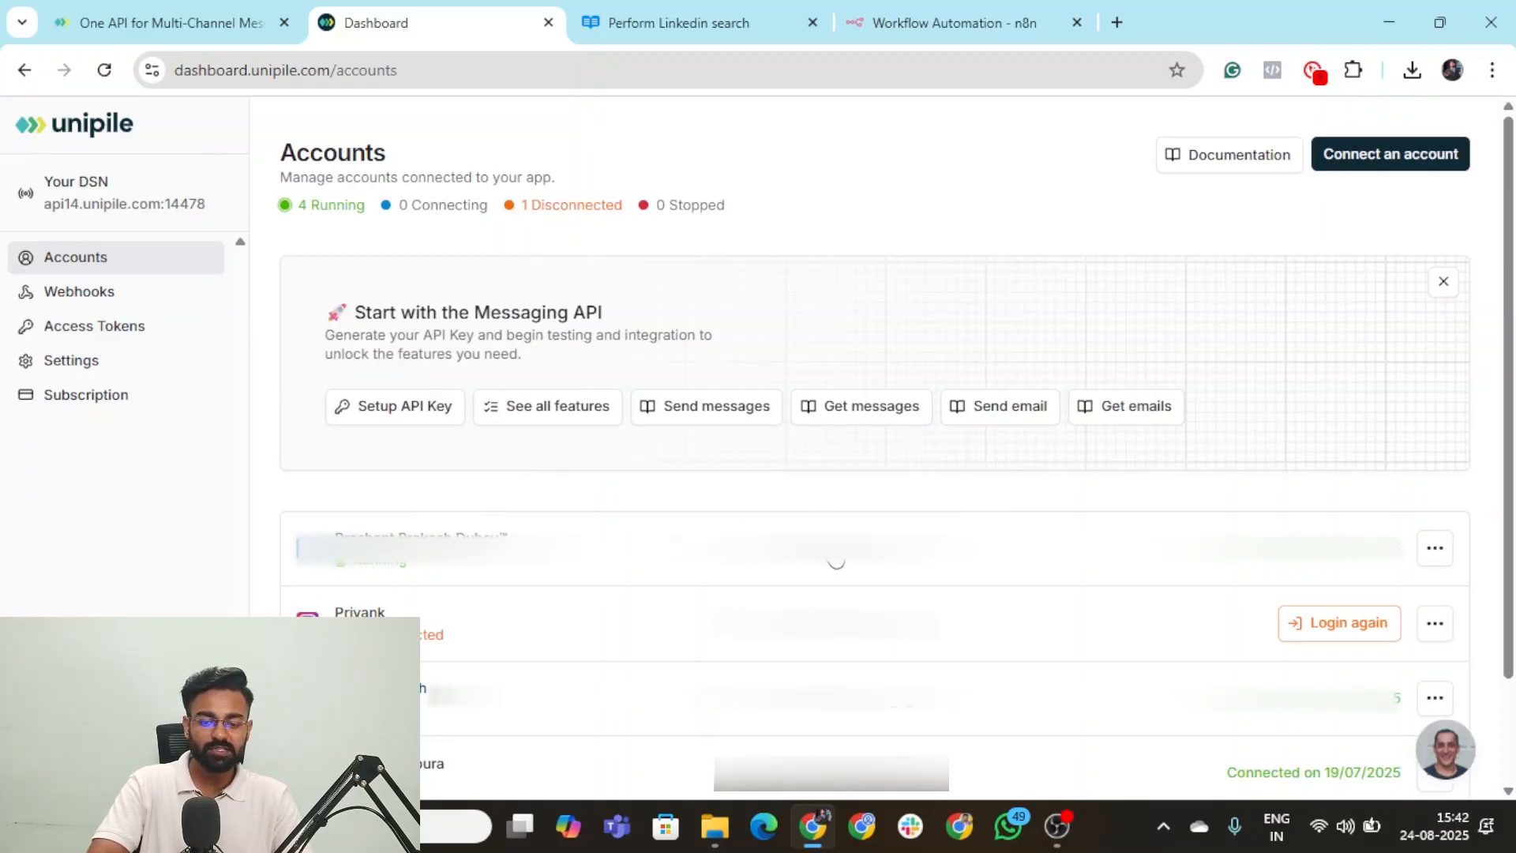
pyautogui.click(805, 717)
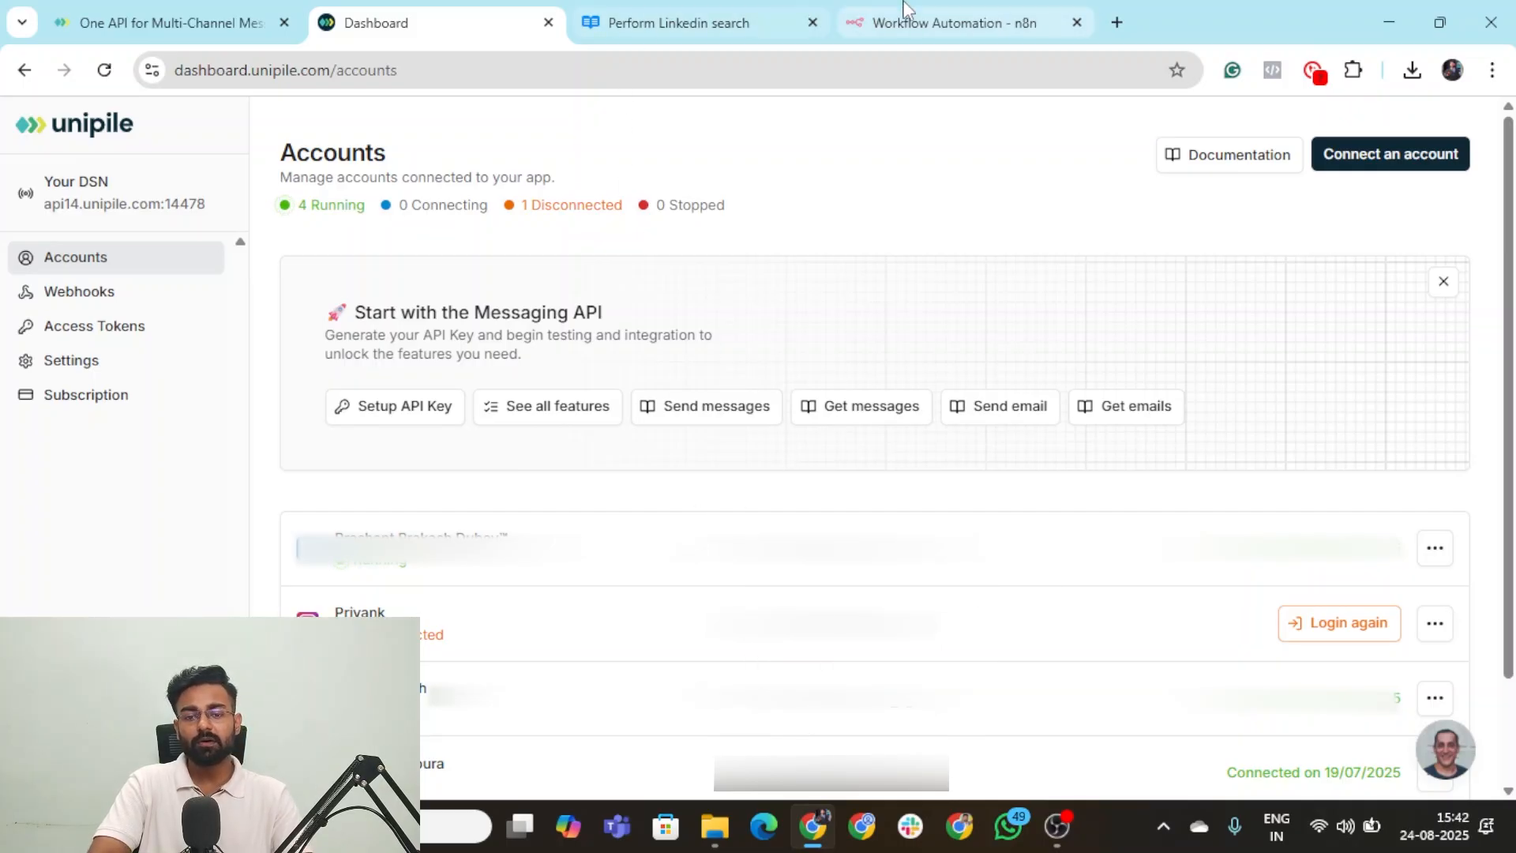
pyautogui.click(735, 16)
pyautogui.click(871, 410)
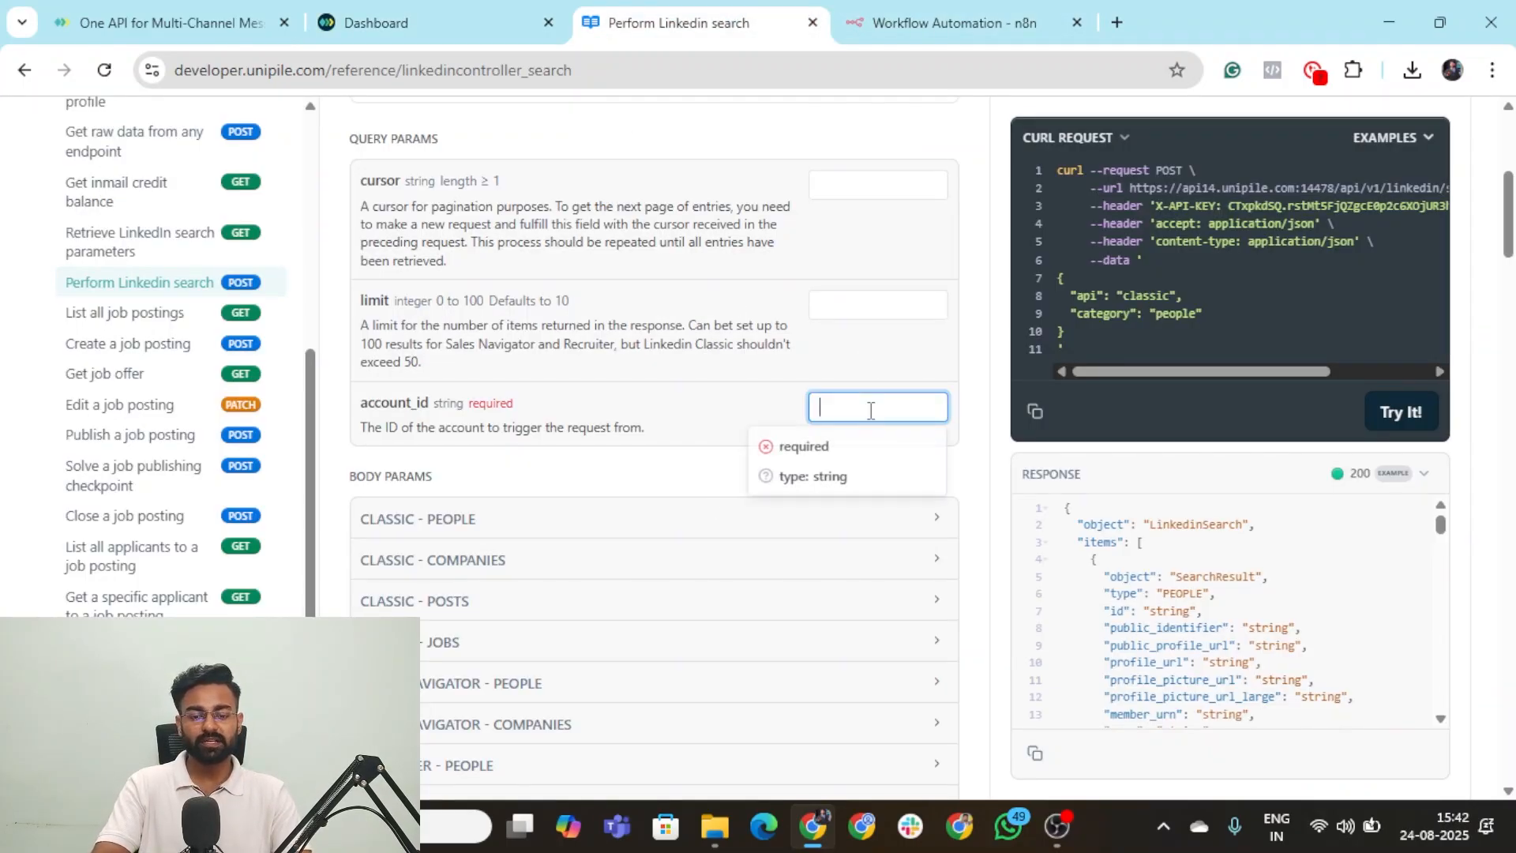
pyautogui.hotkey('ctrl', 'v')
# Set the limit query parameter of the LinkedIn search request to 3.
pyautogui.scroll(3, 521, 502)
pyautogui.scroll(-2, 367, 394)
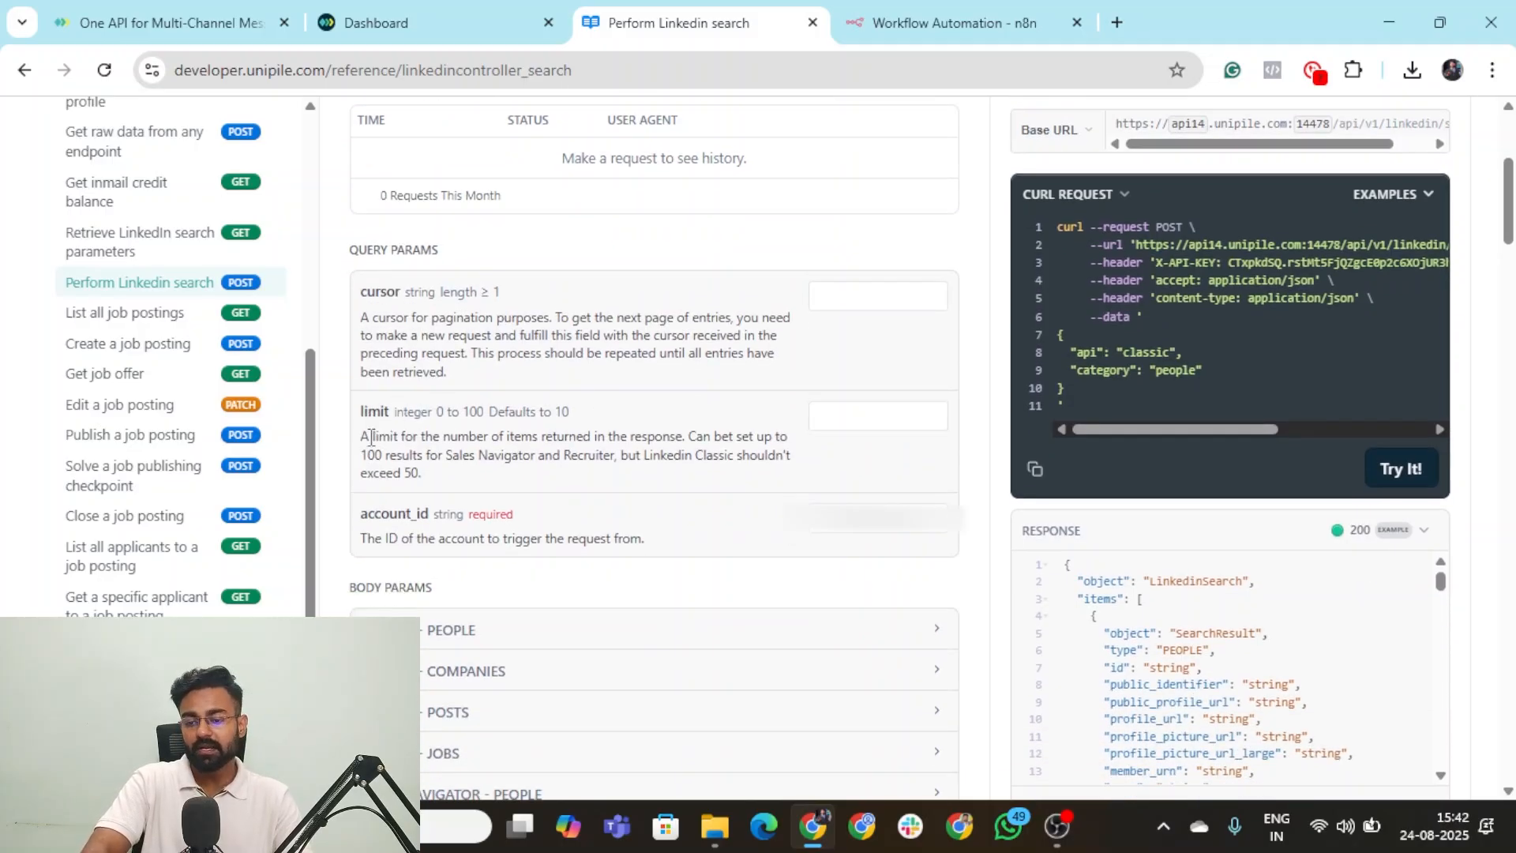
pyautogui.click(890, 417)
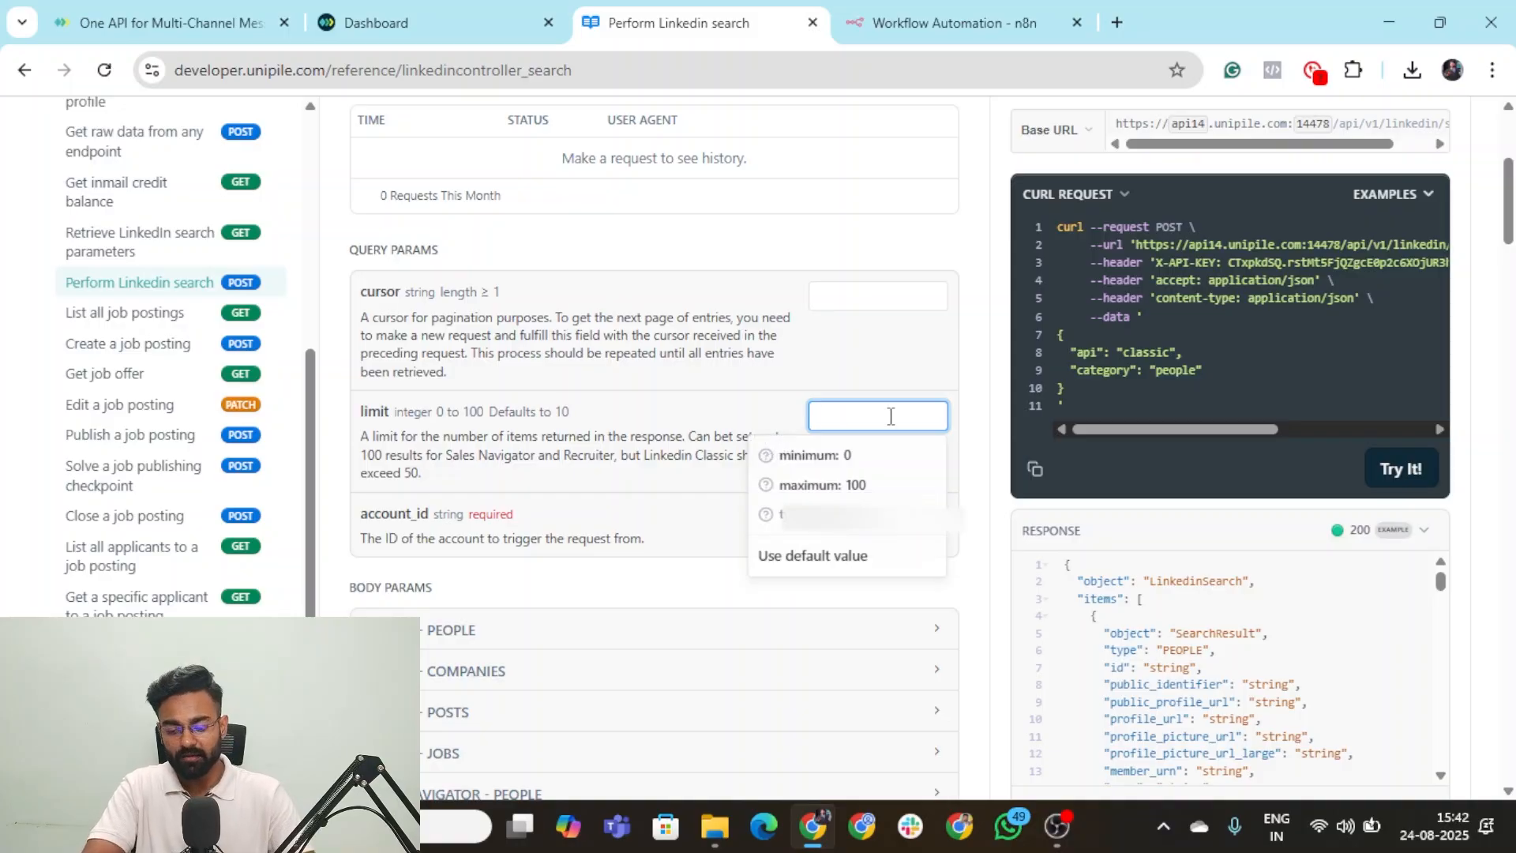
pyautogui.write('3')
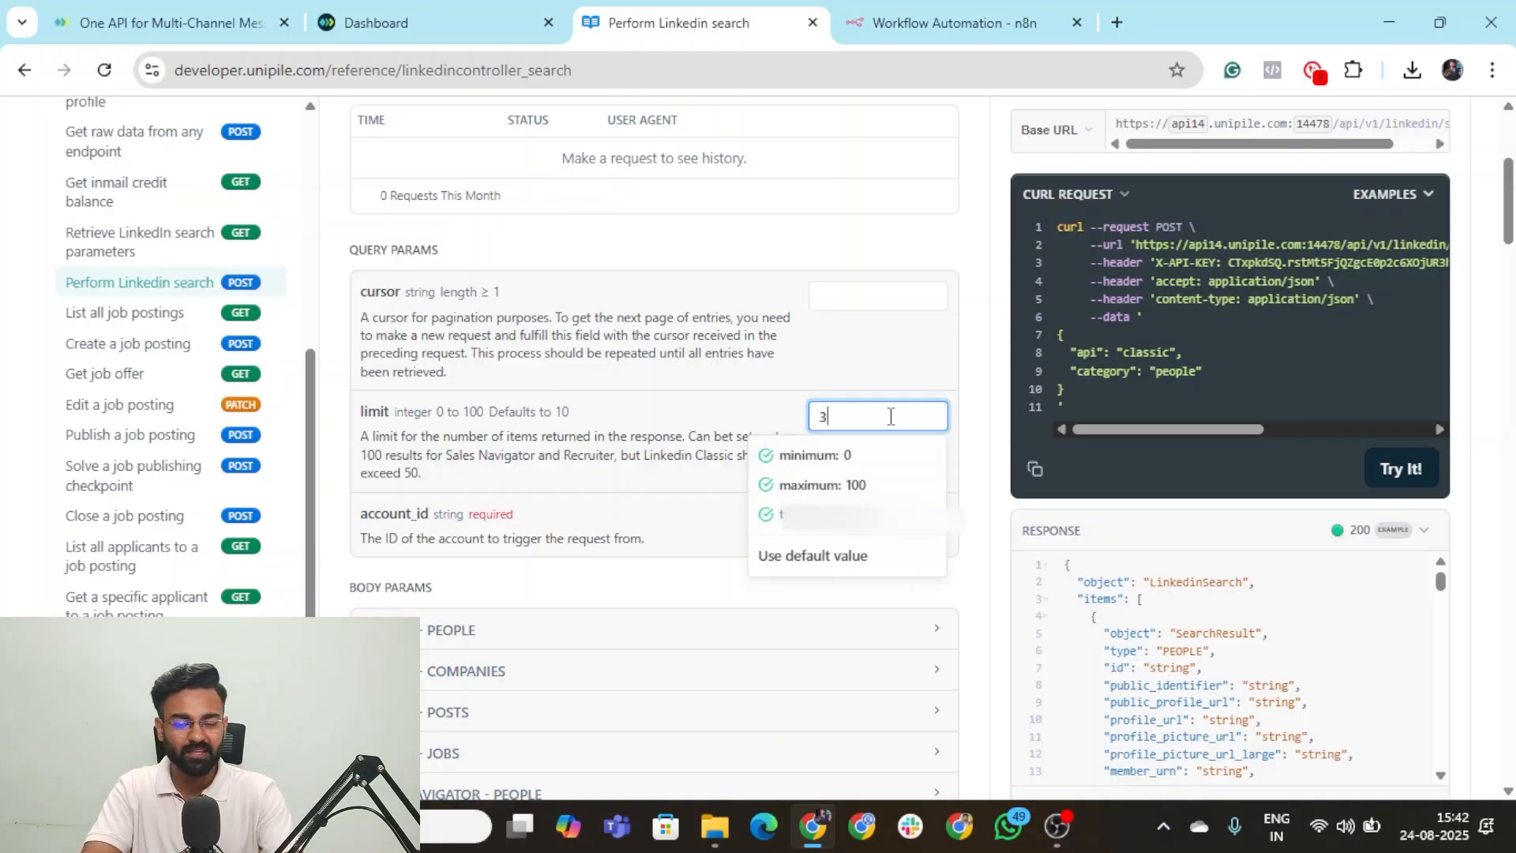
pyautogui.click(971, 331)
# Expand the Classic - Posts body parameters to make the request search the posts category.
pyautogui.scroll(-4, 632, 534)
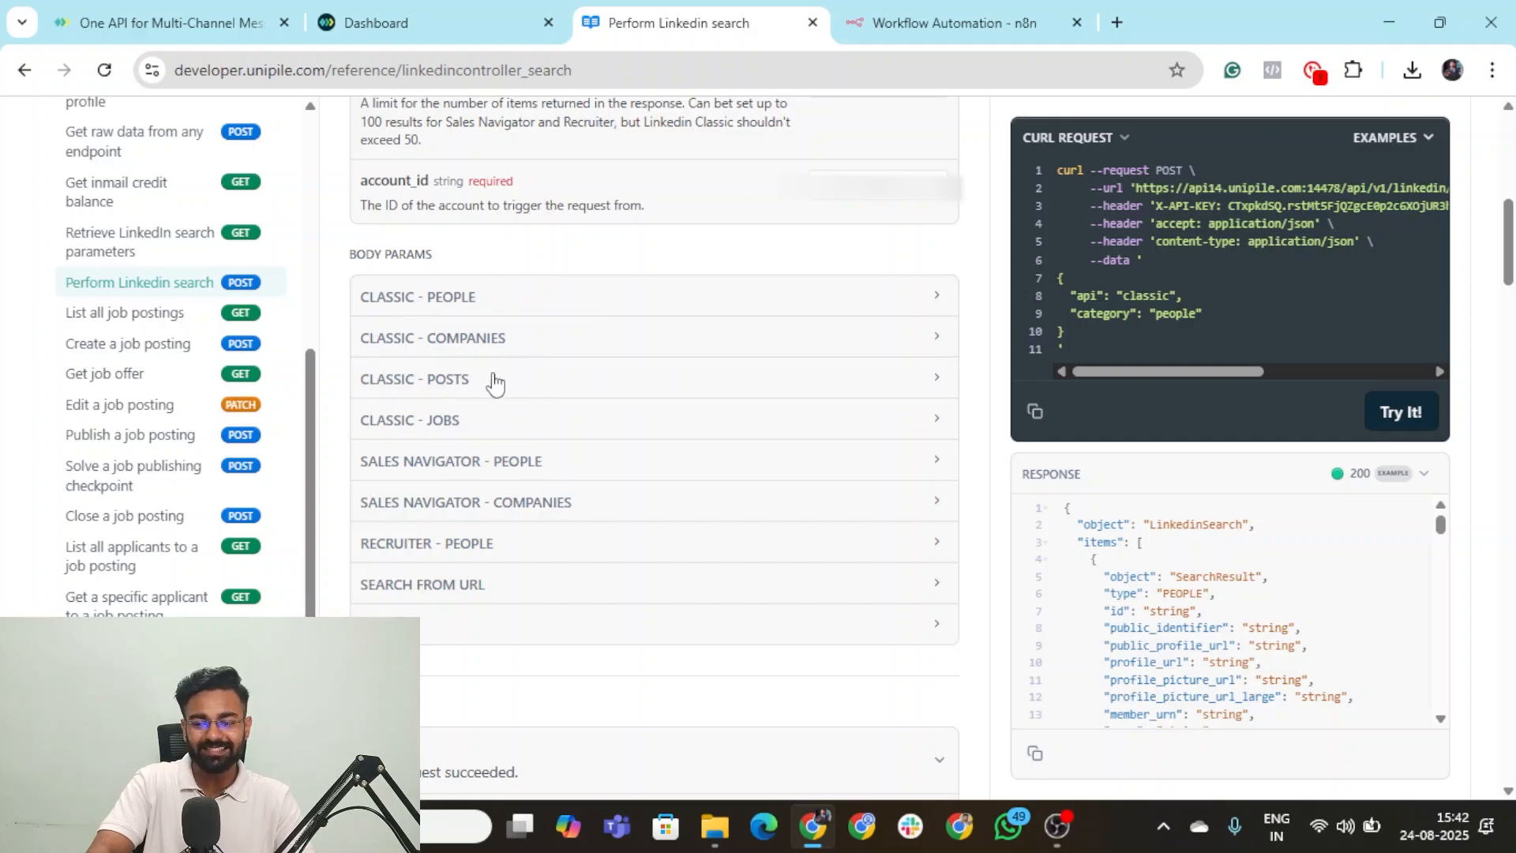
pyautogui.click(537, 381)
pyautogui.scroll(-1, 771, 374)
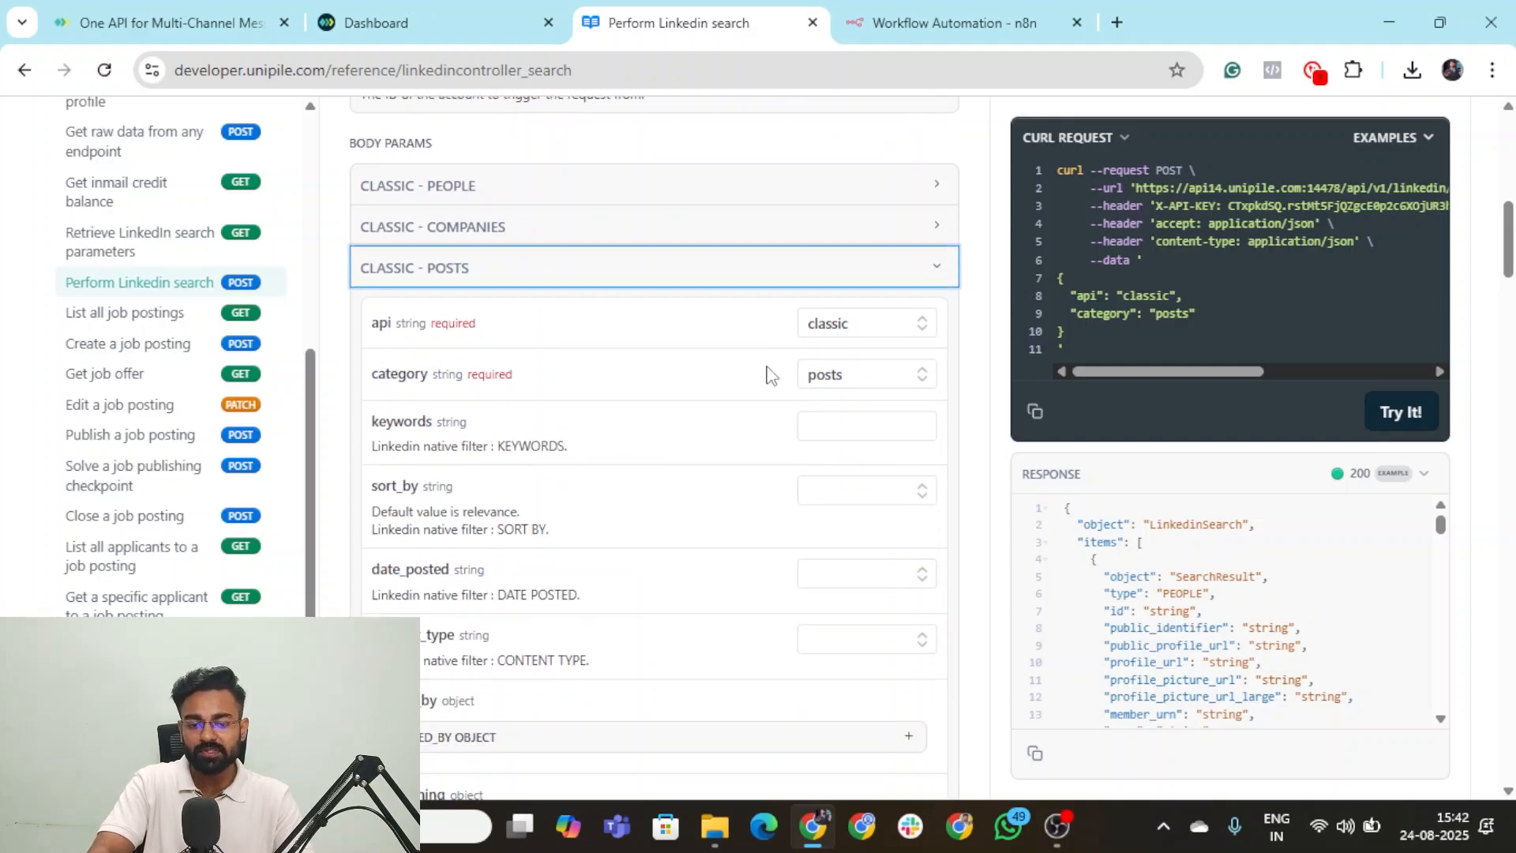
pyautogui.scroll(-1, 740, 347)
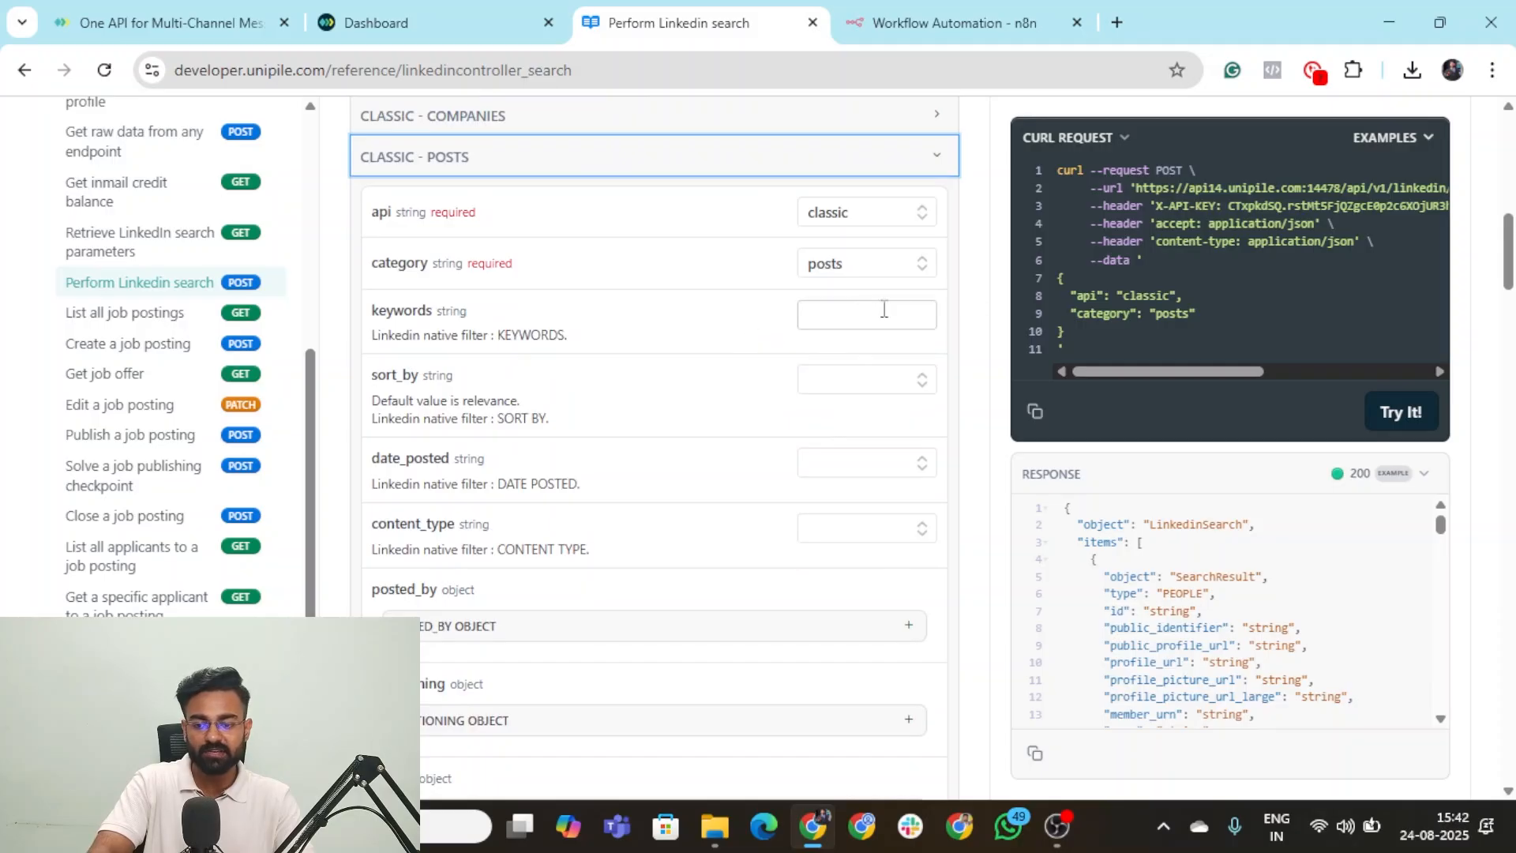
pyautogui.scroll(-1, 432, 391)
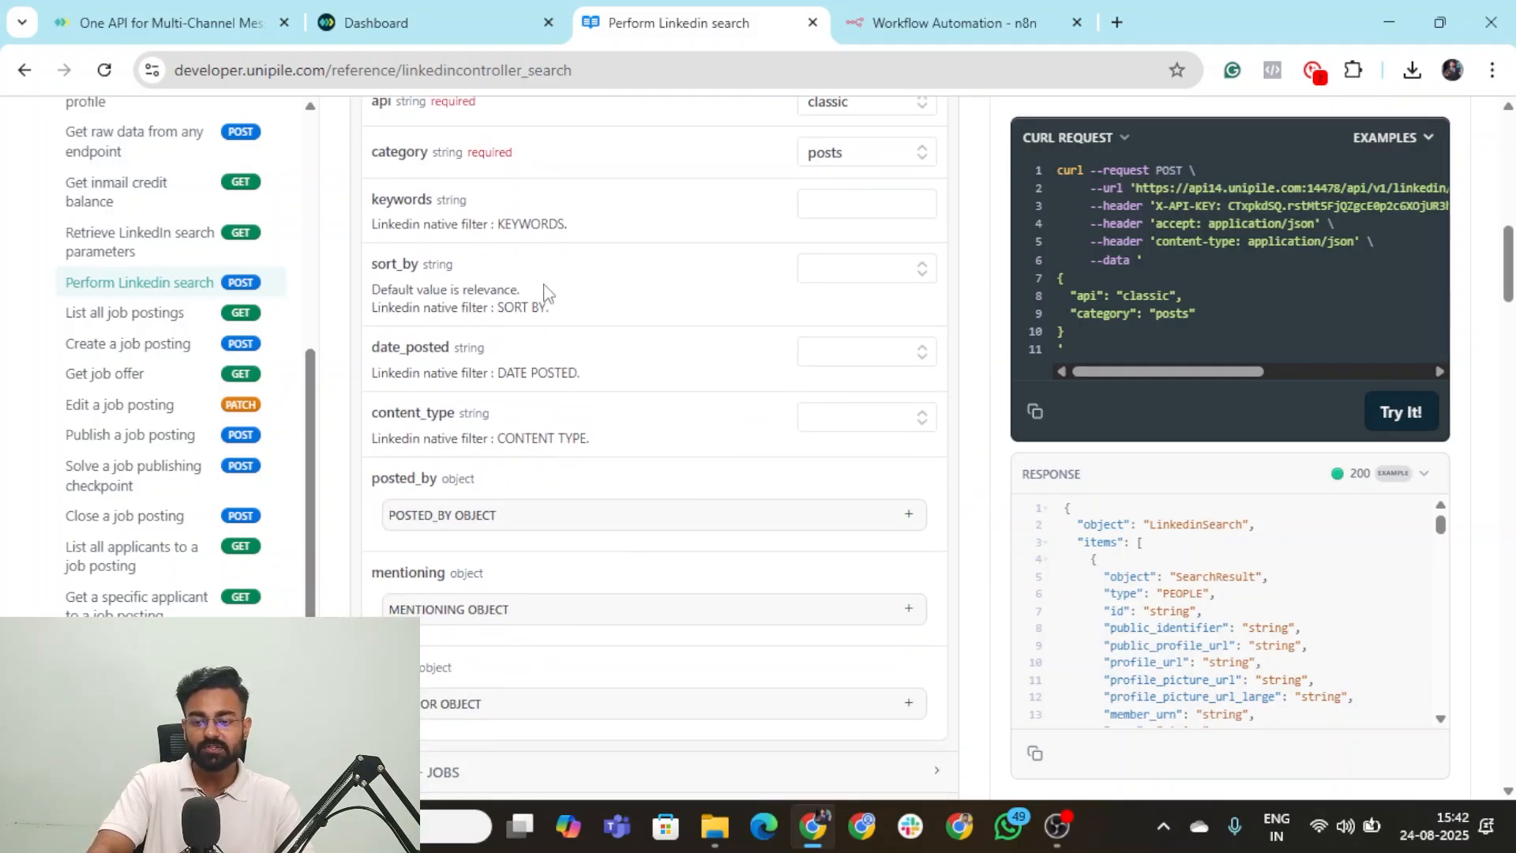
# Examine the sort_by and date_posted options and the remaining filters of the Classic - Posts body parameters.
pyautogui.click(850, 270)
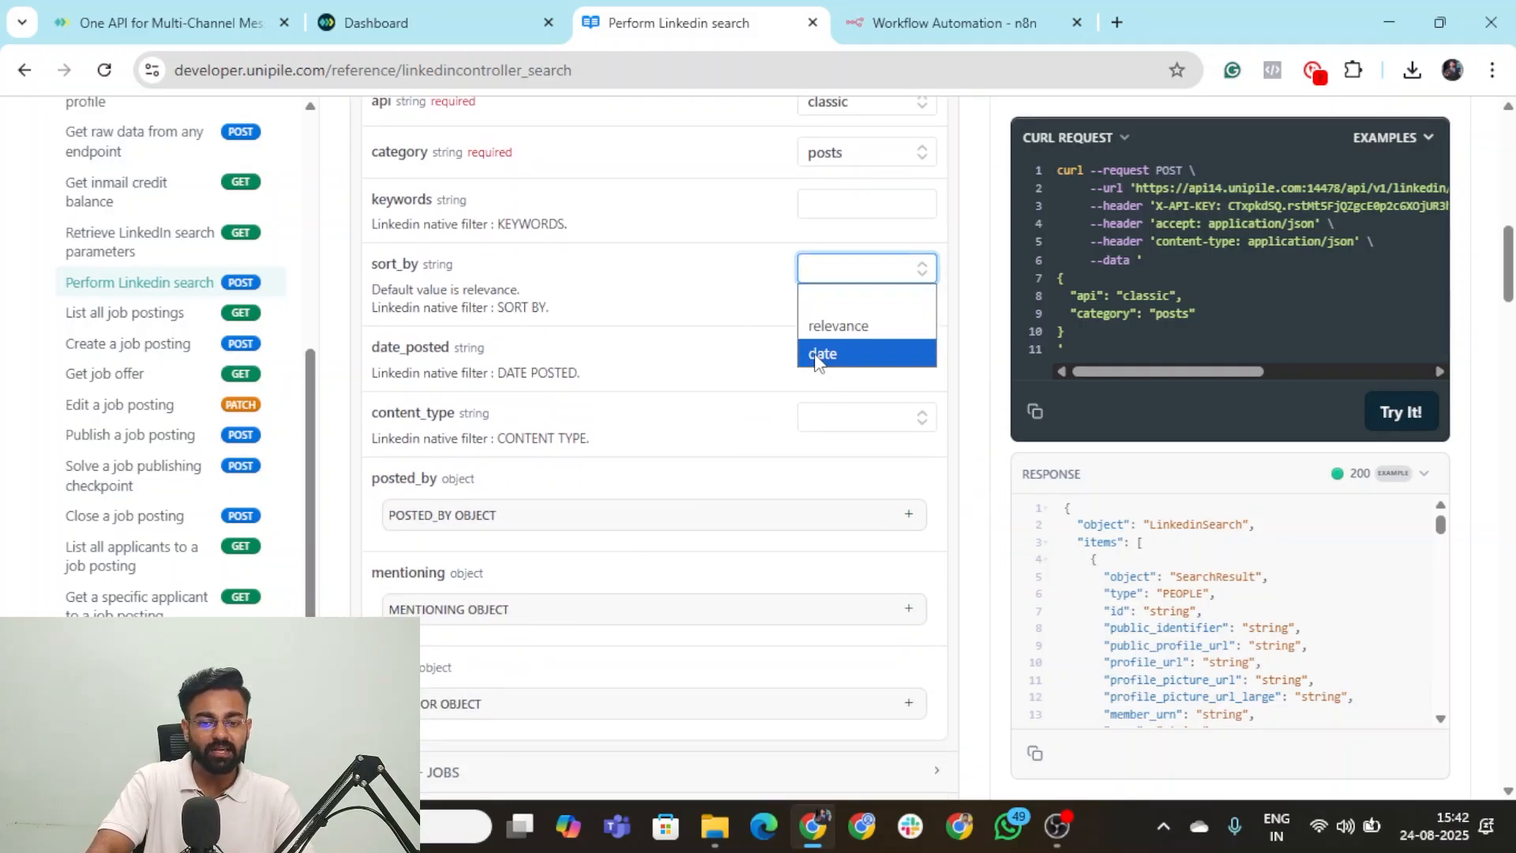
pyautogui.click(734, 291)
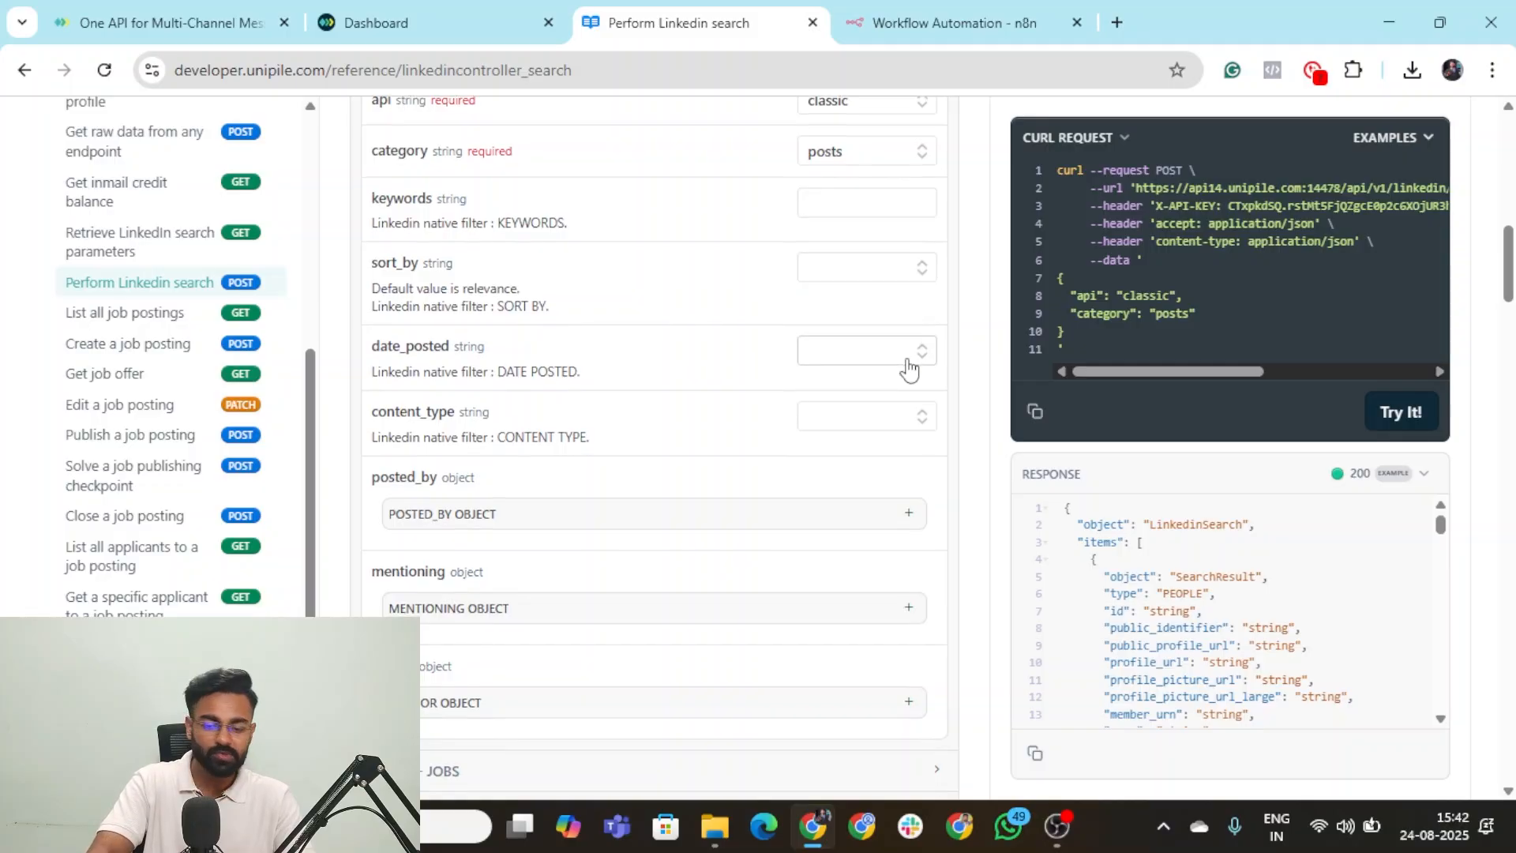
pyautogui.scroll(-1, 908, 365)
pyautogui.click(884, 247)
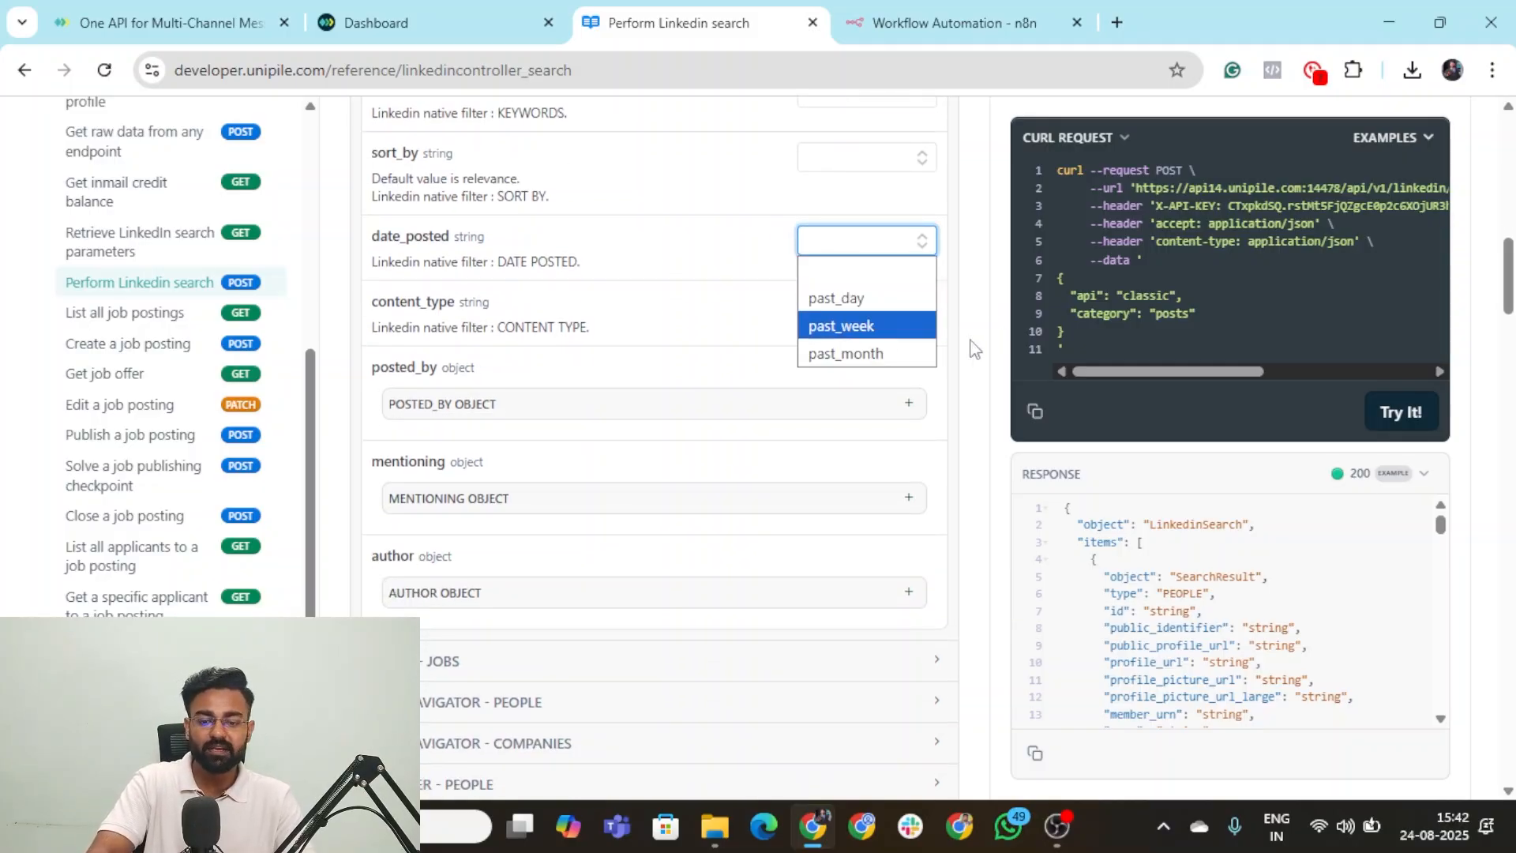
pyautogui.click(667, 271)
pyautogui.scroll(-1, 527, 175)
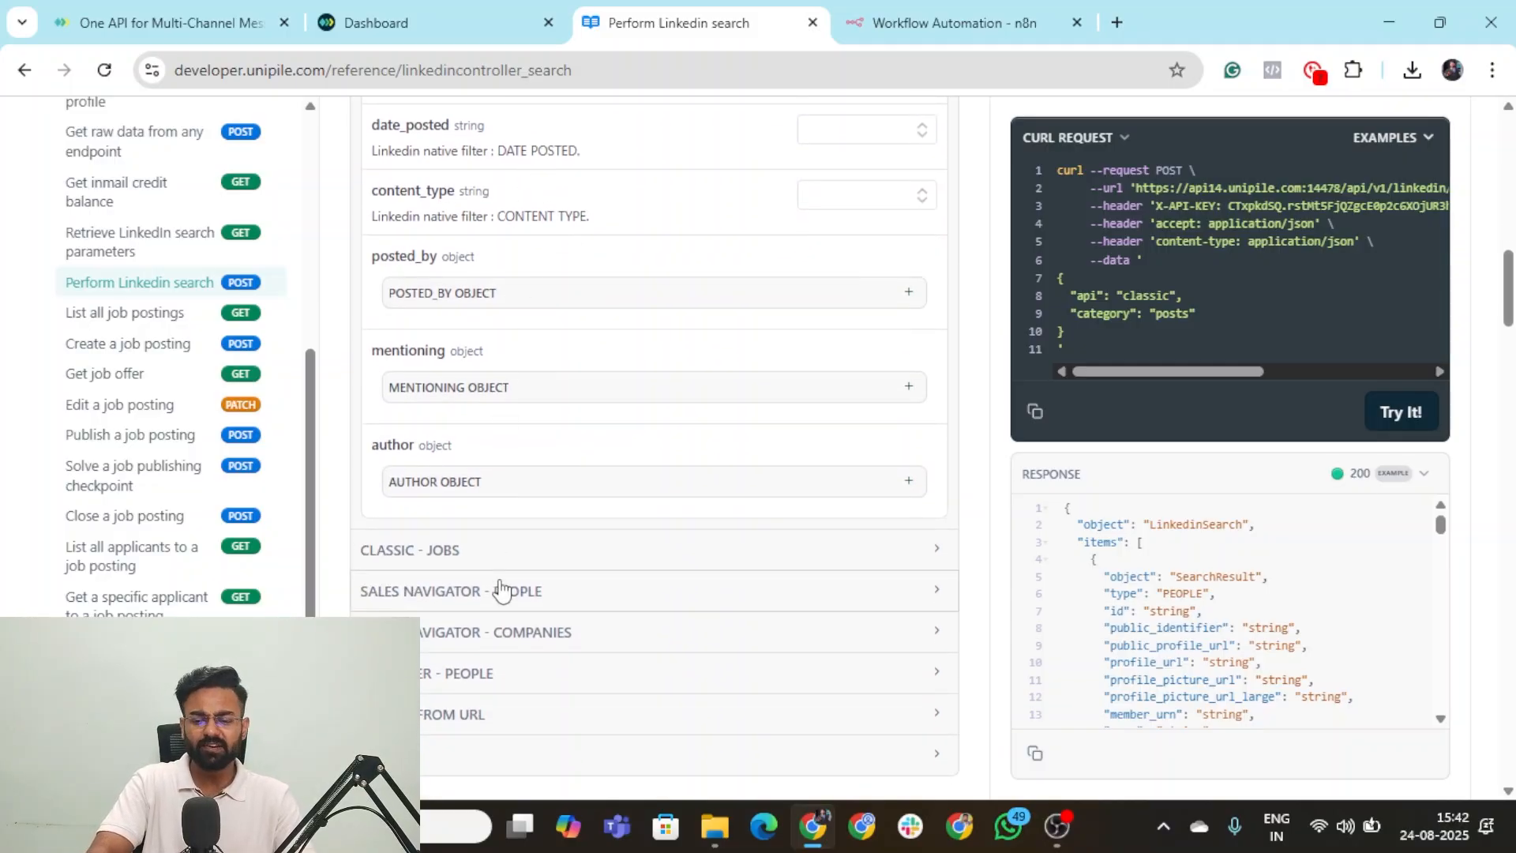
pyautogui.scroll(-1, 500, 591)
pyautogui.scroll(2, 614, 444)
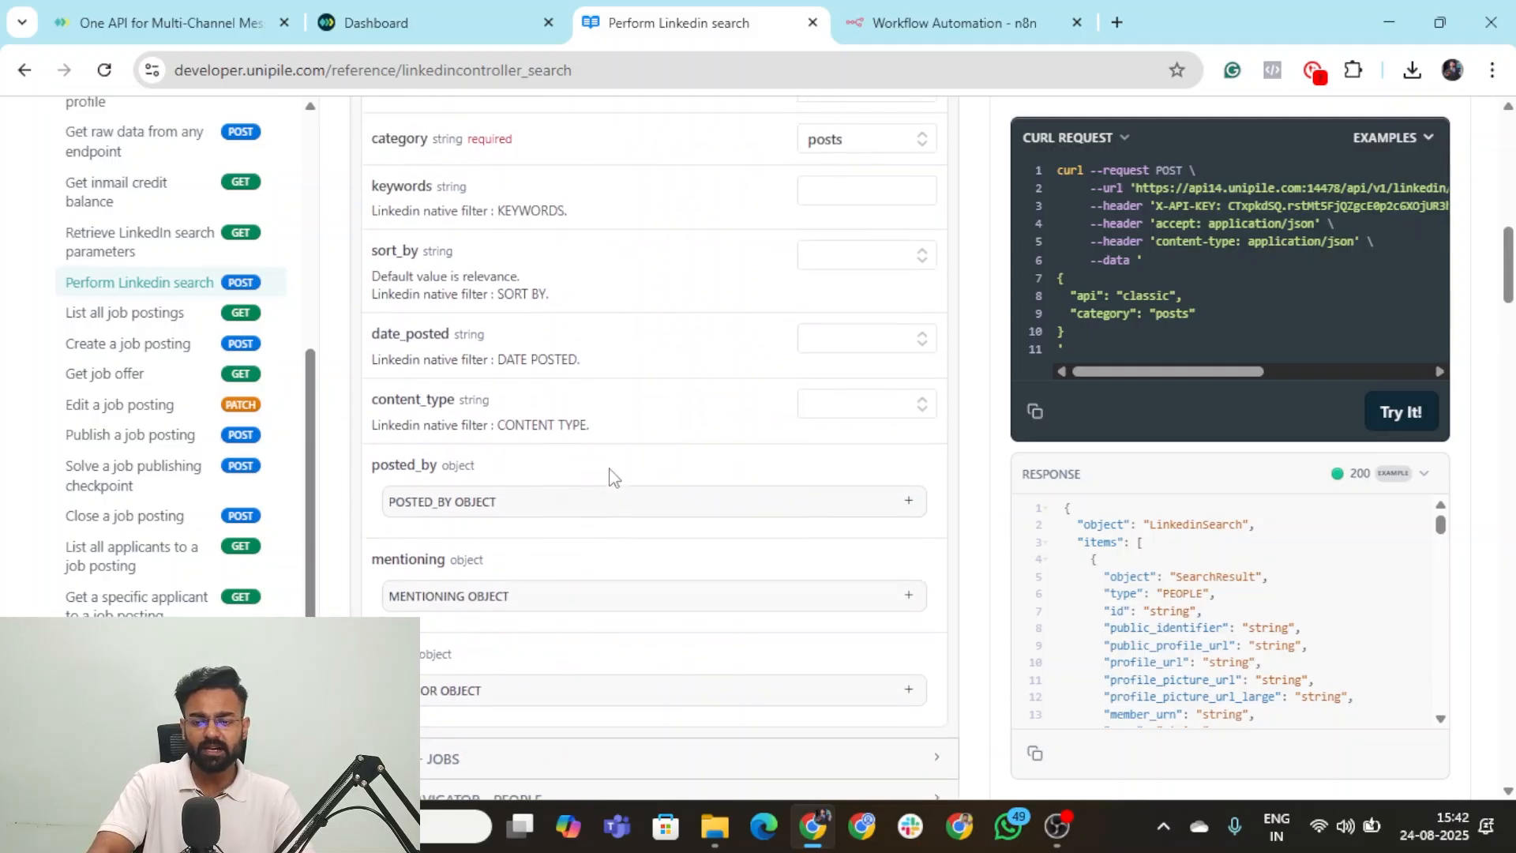
# Expand the Search from URL body parameters and review the url field's description.
pyautogui.scroll(-4, 613, 475)
pyautogui.click(480, 384)
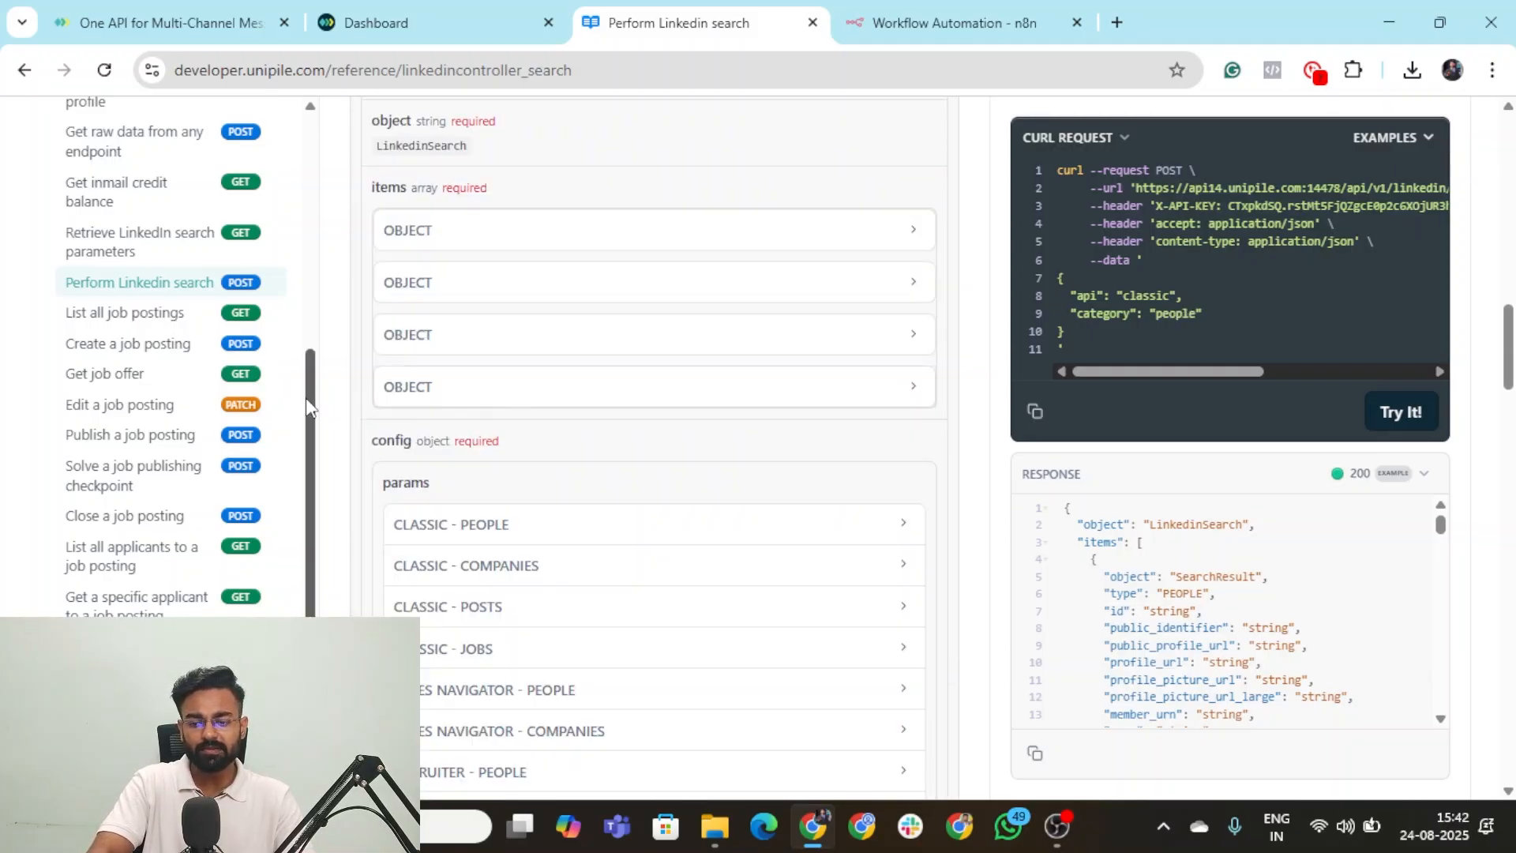
pyautogui.scroll(1, 490, 374)
pyautogui.scroll(-1, 493, 371)
pyautogui.scroll(1, 522, 343)
pyautogui.scroll(3, 523, 379)
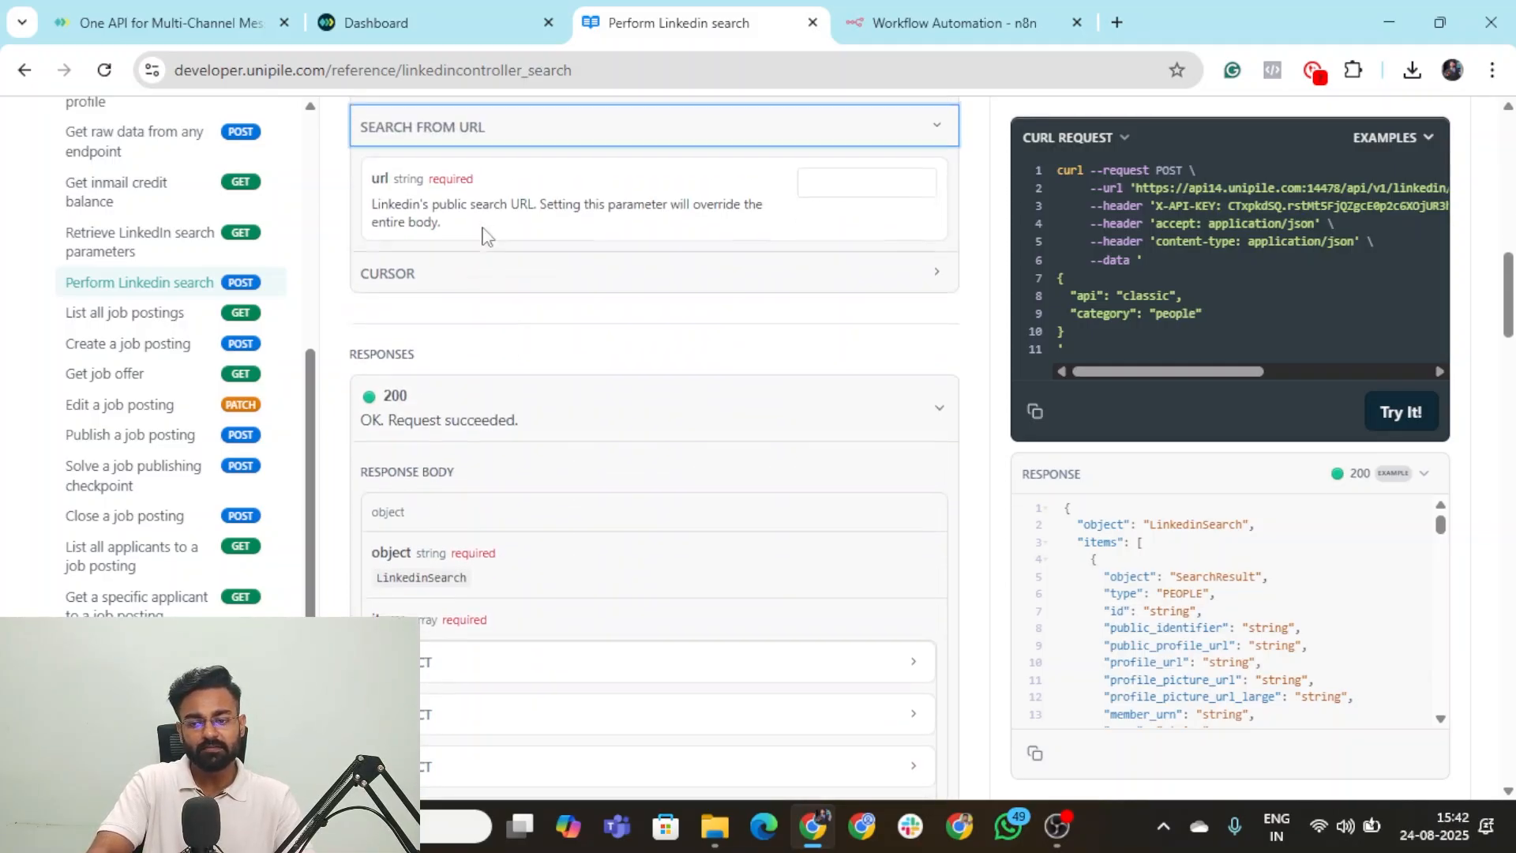
pyautogui.scroll(-3, 523, 398)
pyautogui.scroll(5, 525, 399)
pyautogui.scroll(1, 528, 401)
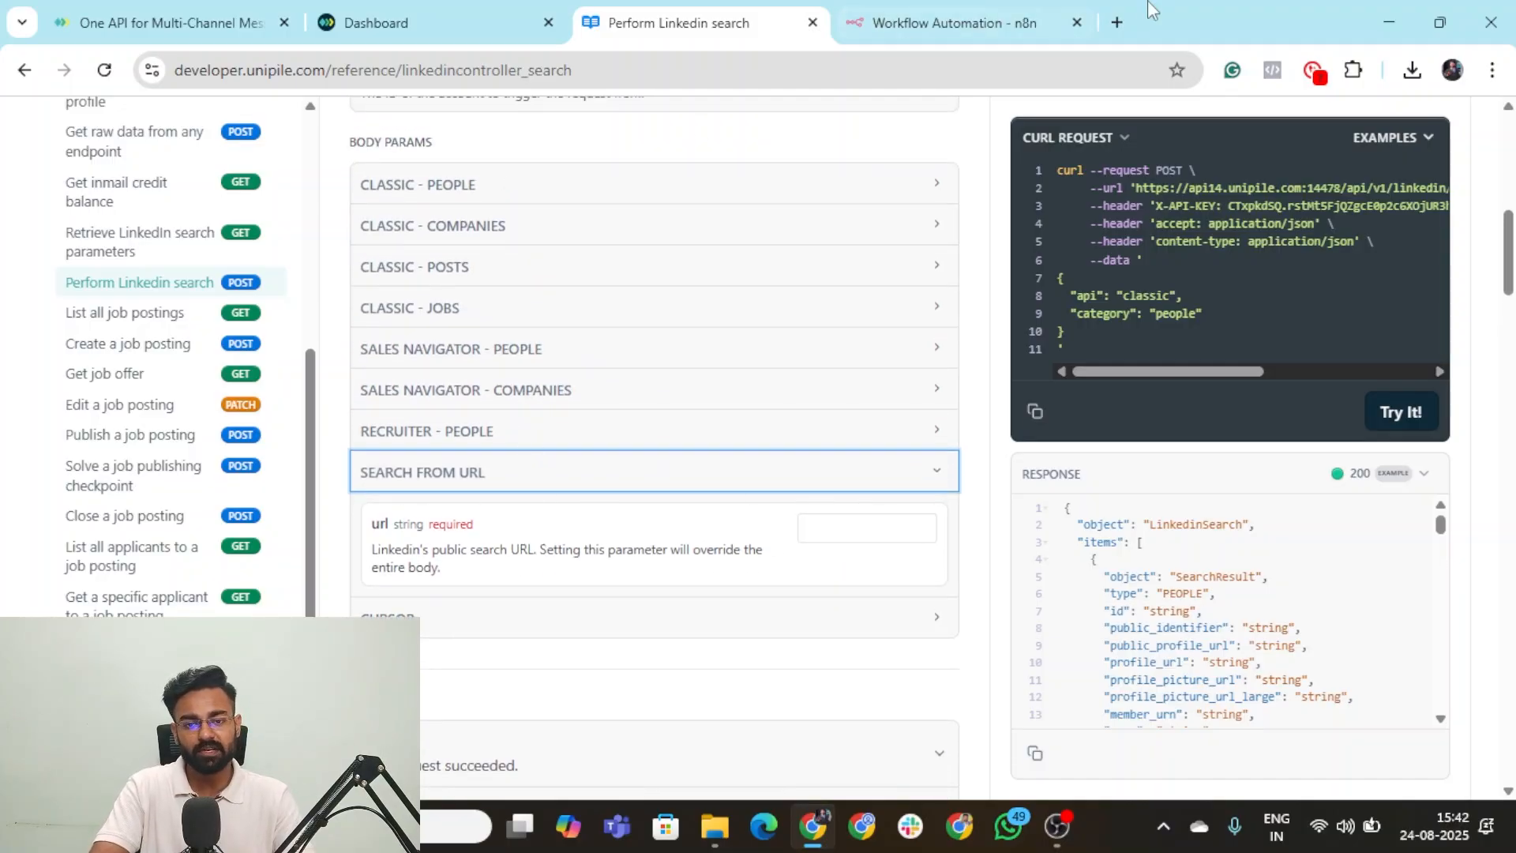
# Open linkedin.com in a new browser tab.
pyautogui.click(1116, 22)
pyautogui.write('linkedin.com')
pyautogui.press('Return')
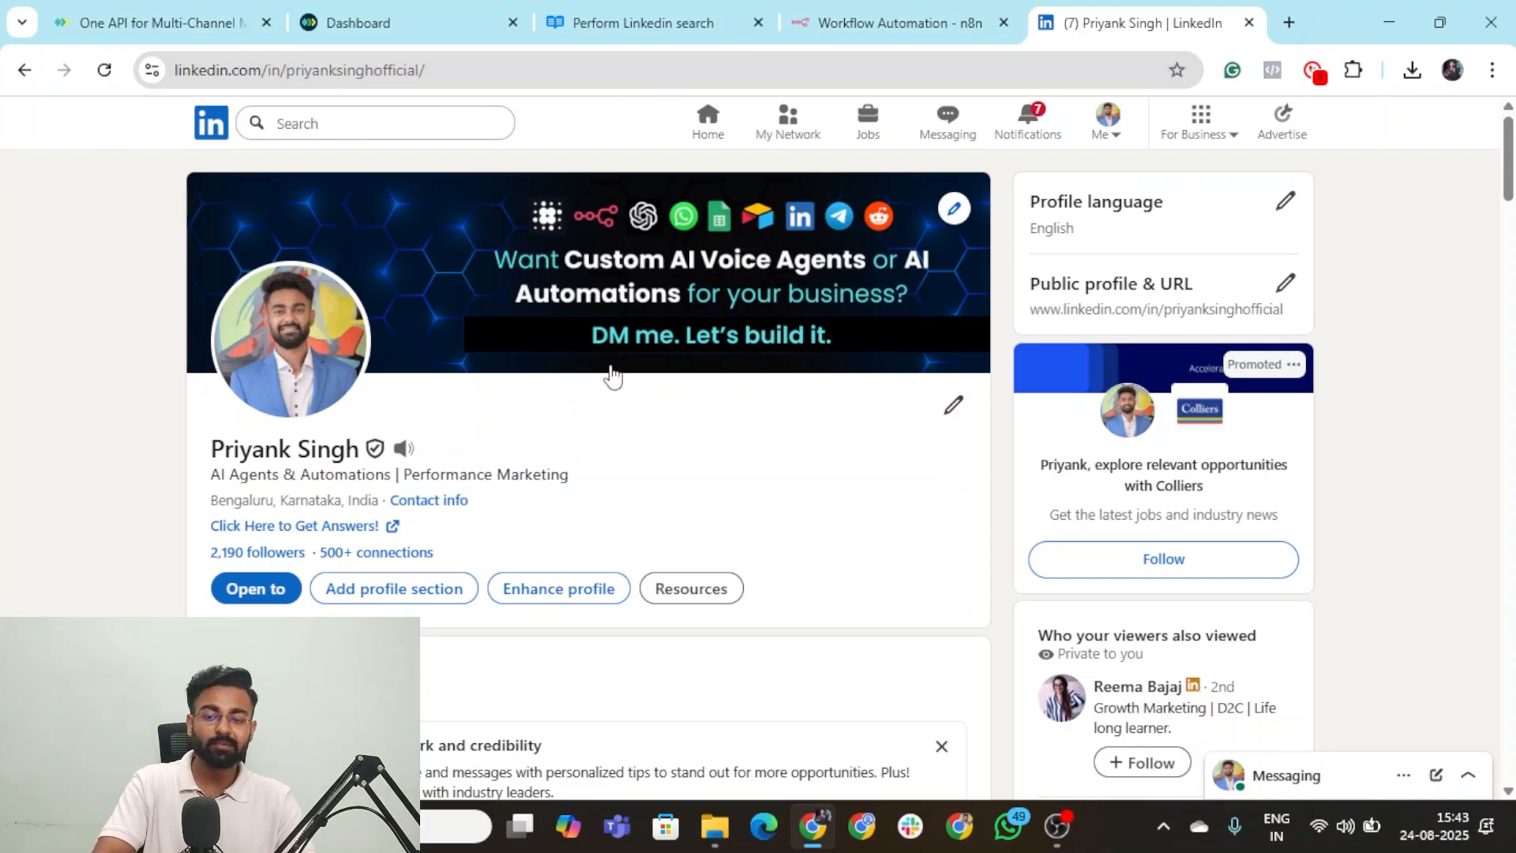
pyautogui.click(652, 71)
pyautogui.click(308, 150)
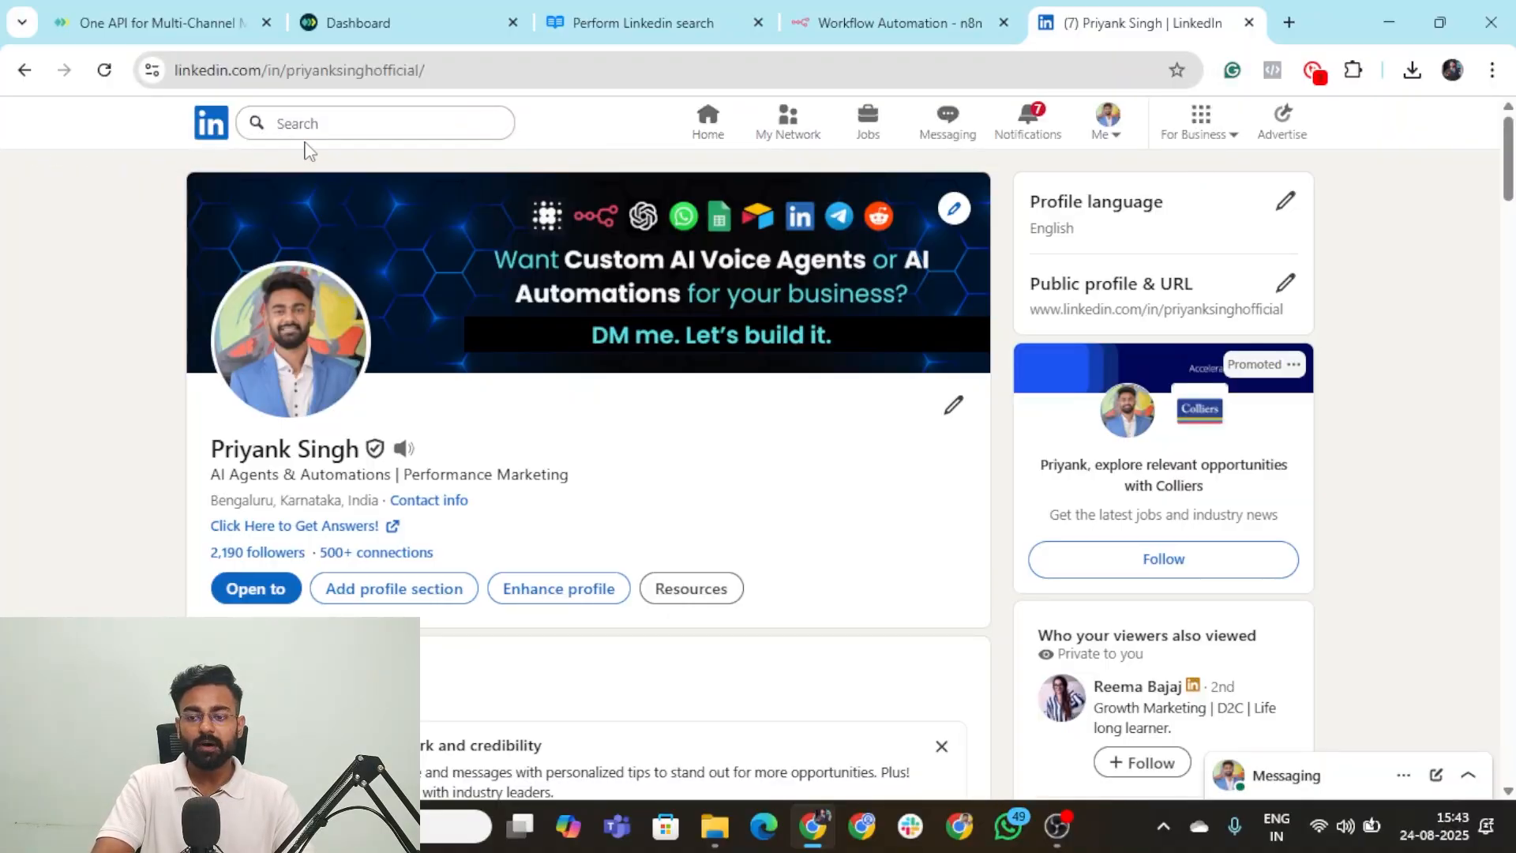
# Search LinkedIn for n8n.
pyautogui.click(388, 122)
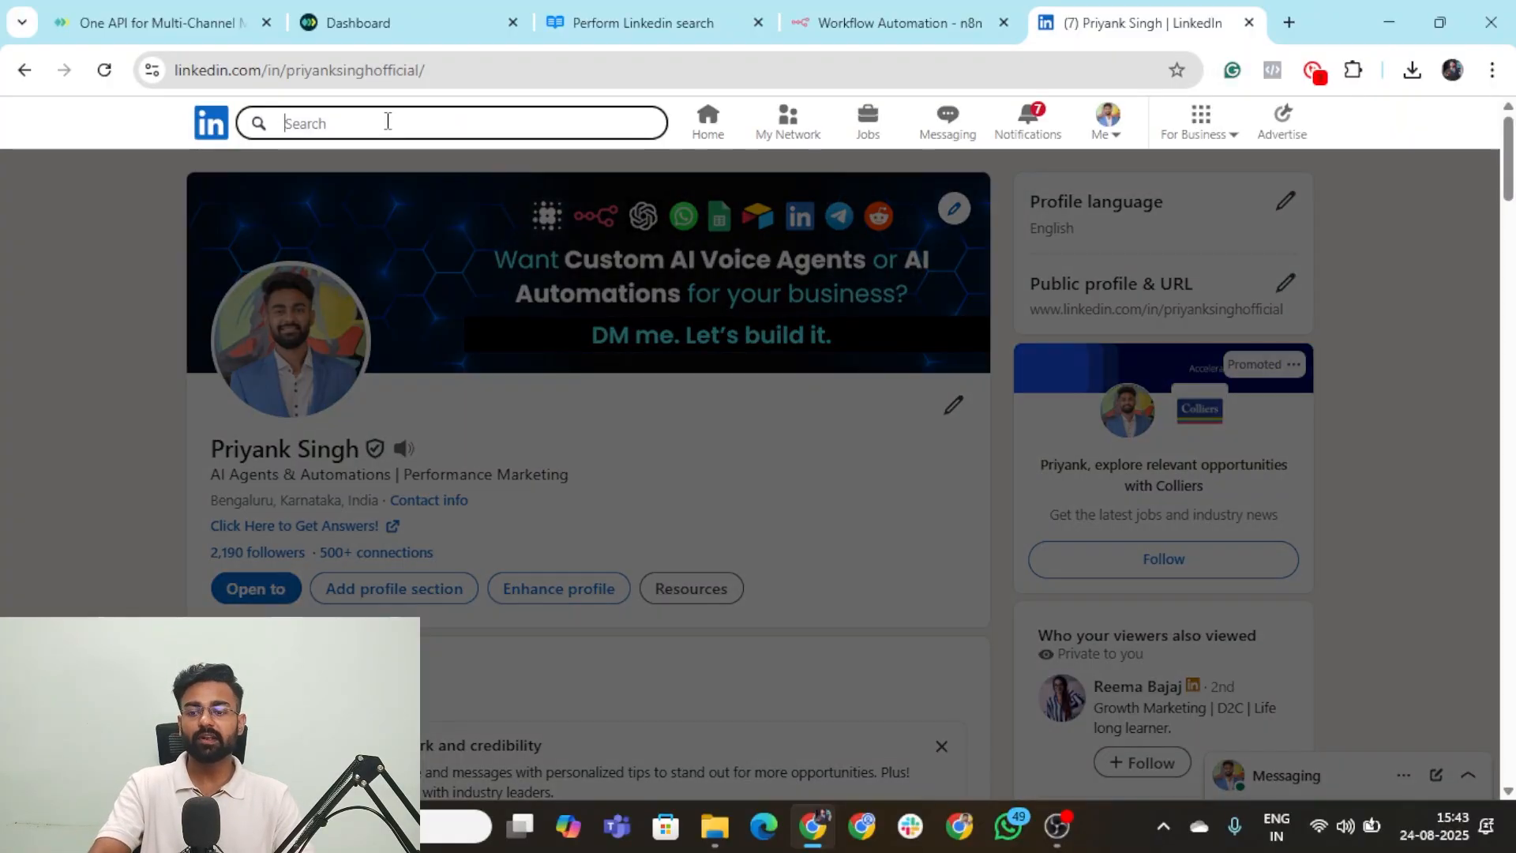
pyautogui.write('n8n')
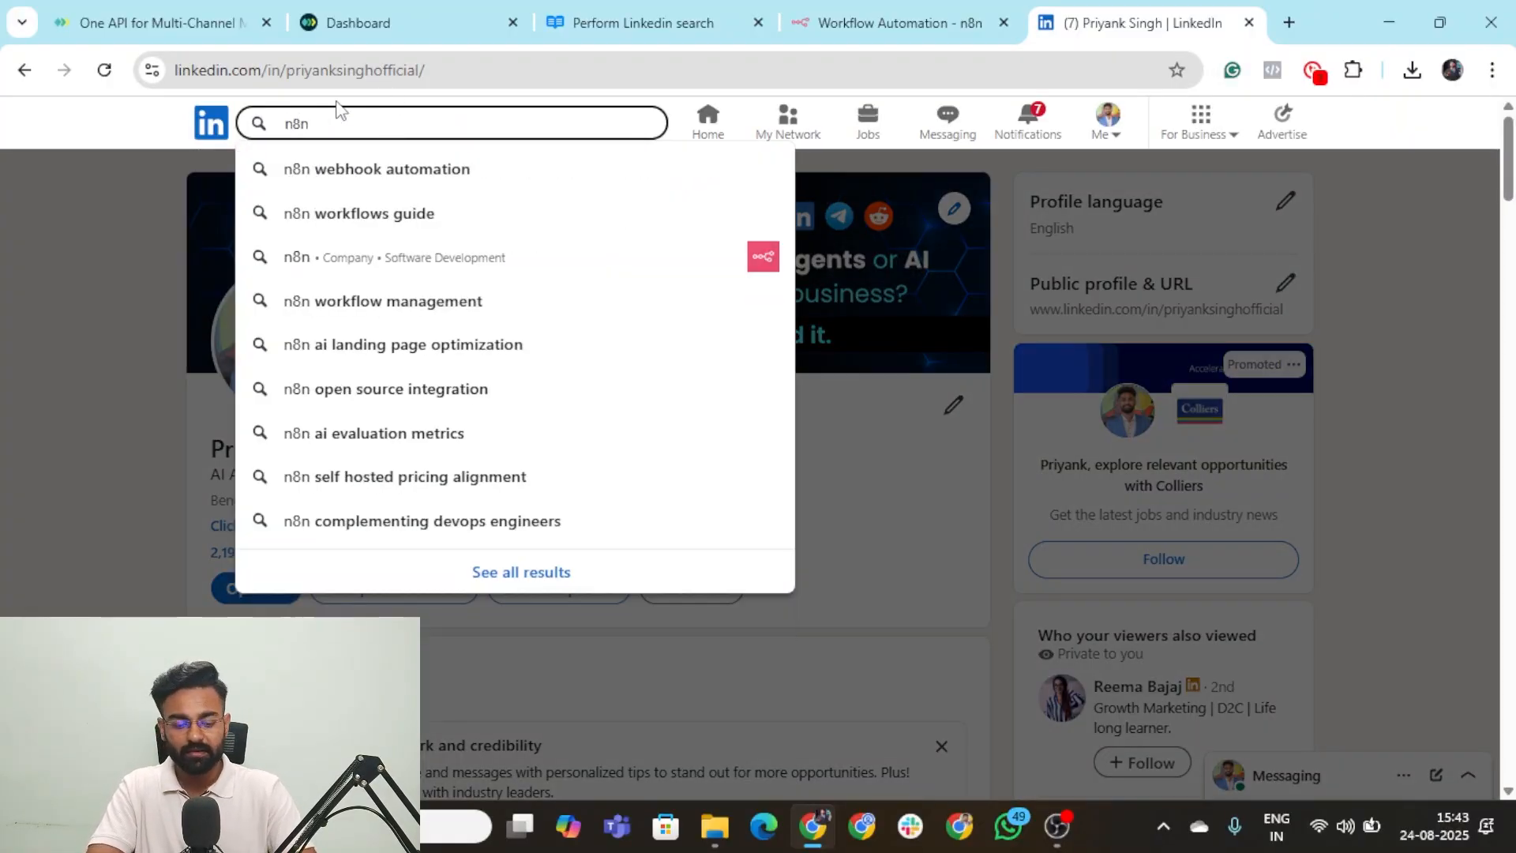
pyautogui.press('Return')
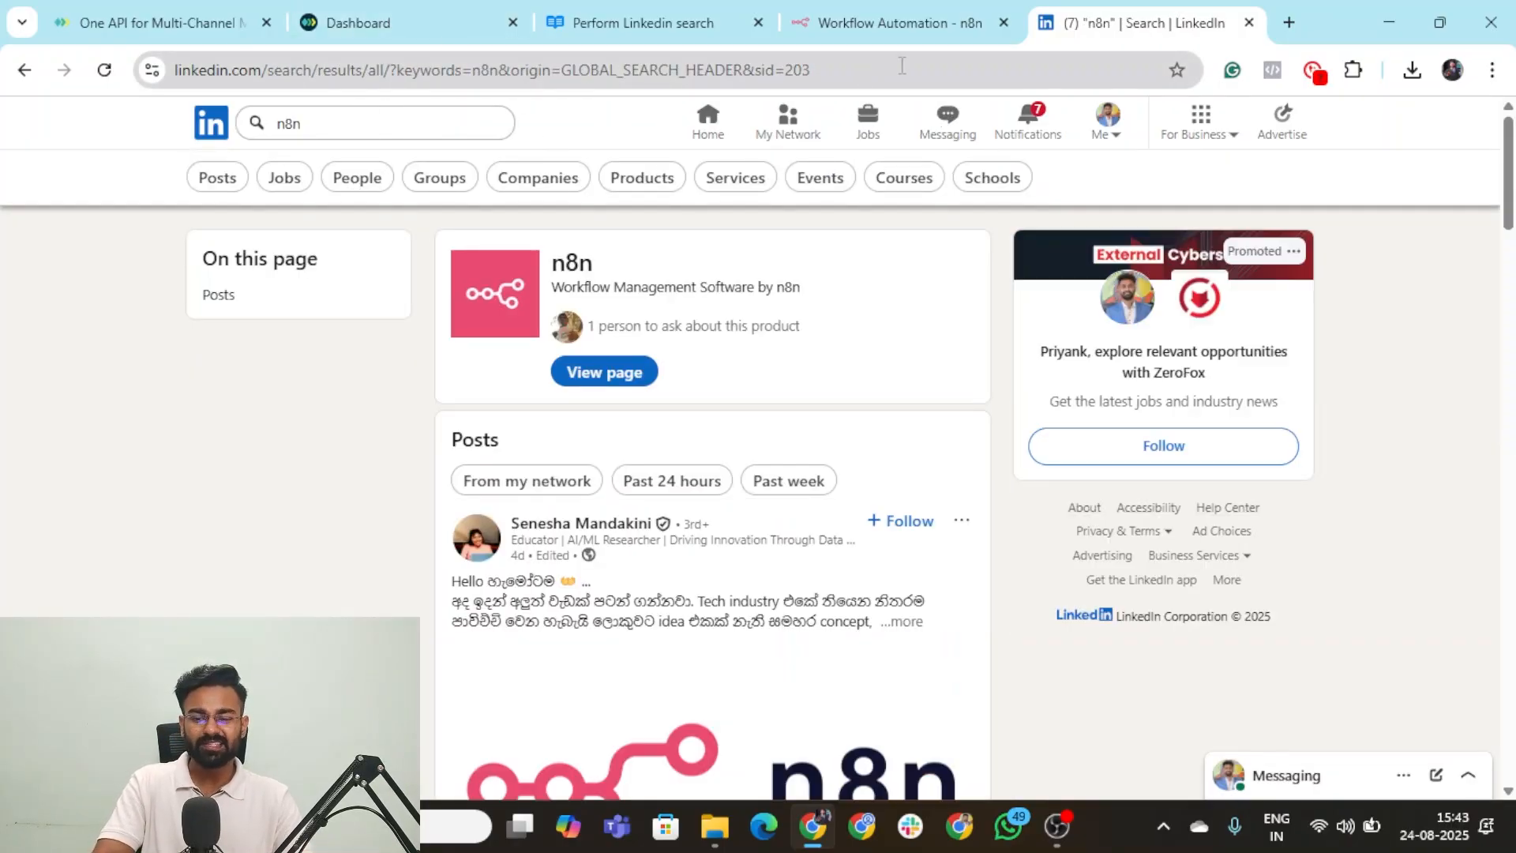
# Copy the address of the n8n results, try the Posts filter, and return to the unfiltered results.
pyautogui.doubleClick(902, 71)
pyautogui.click(915, 70)
pyautogui.click(643, 22)
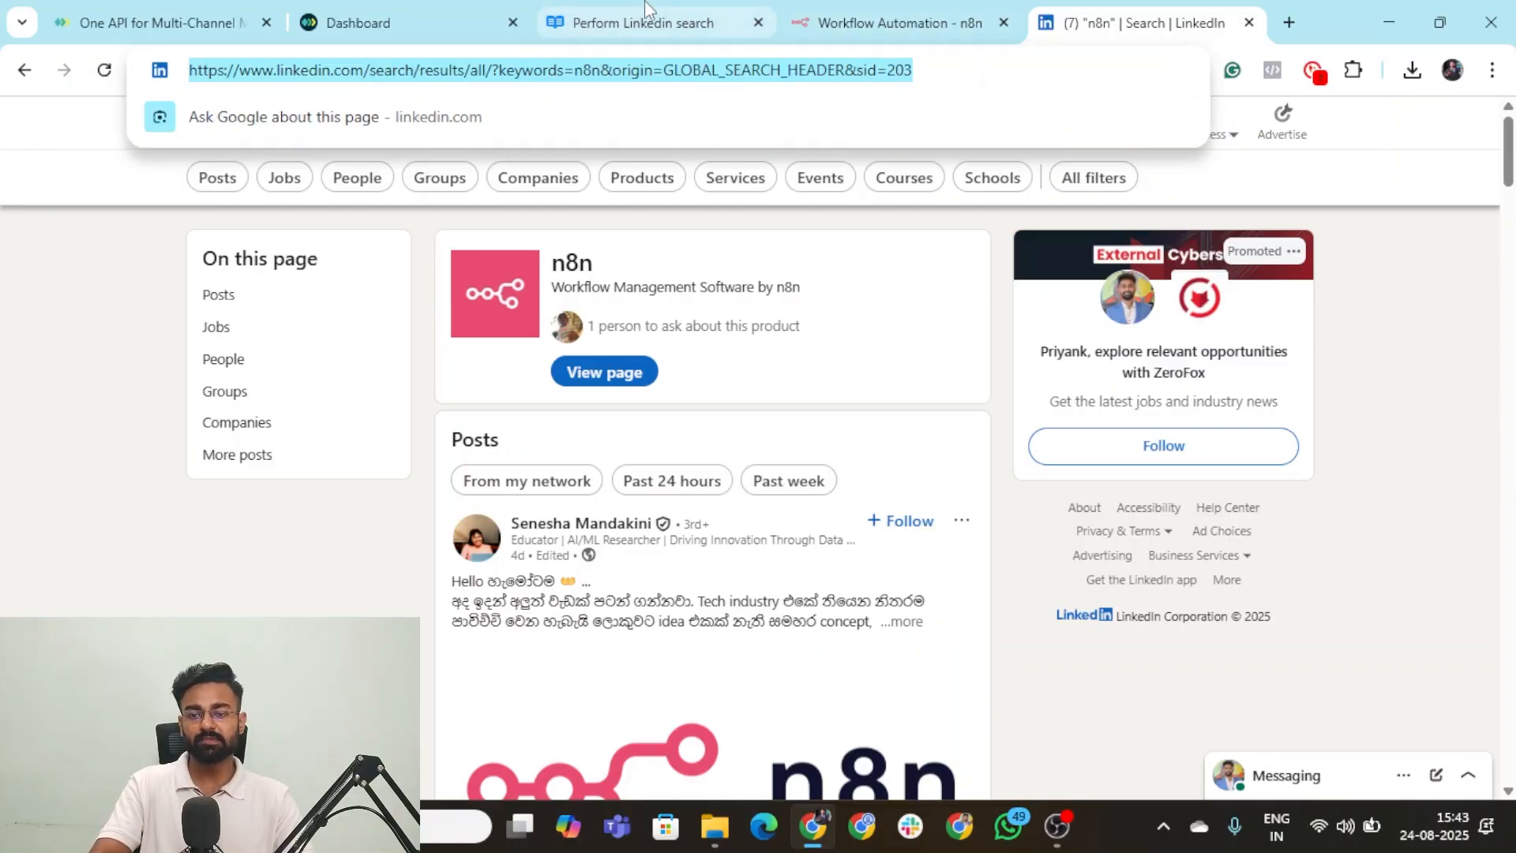
pyautogui.click(1086, 22)
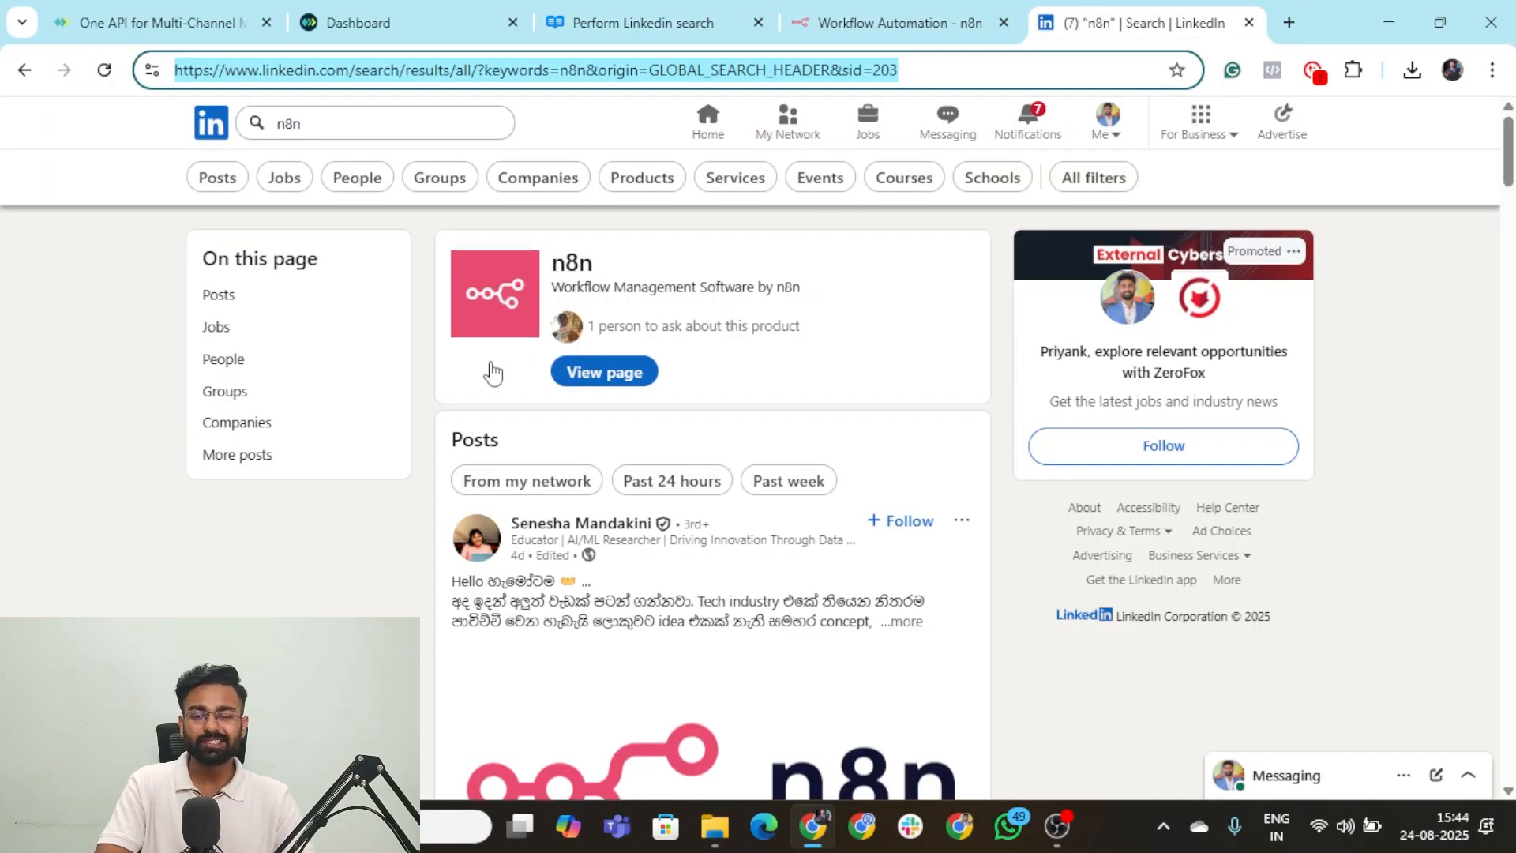
pyautogui.click(215, 177)
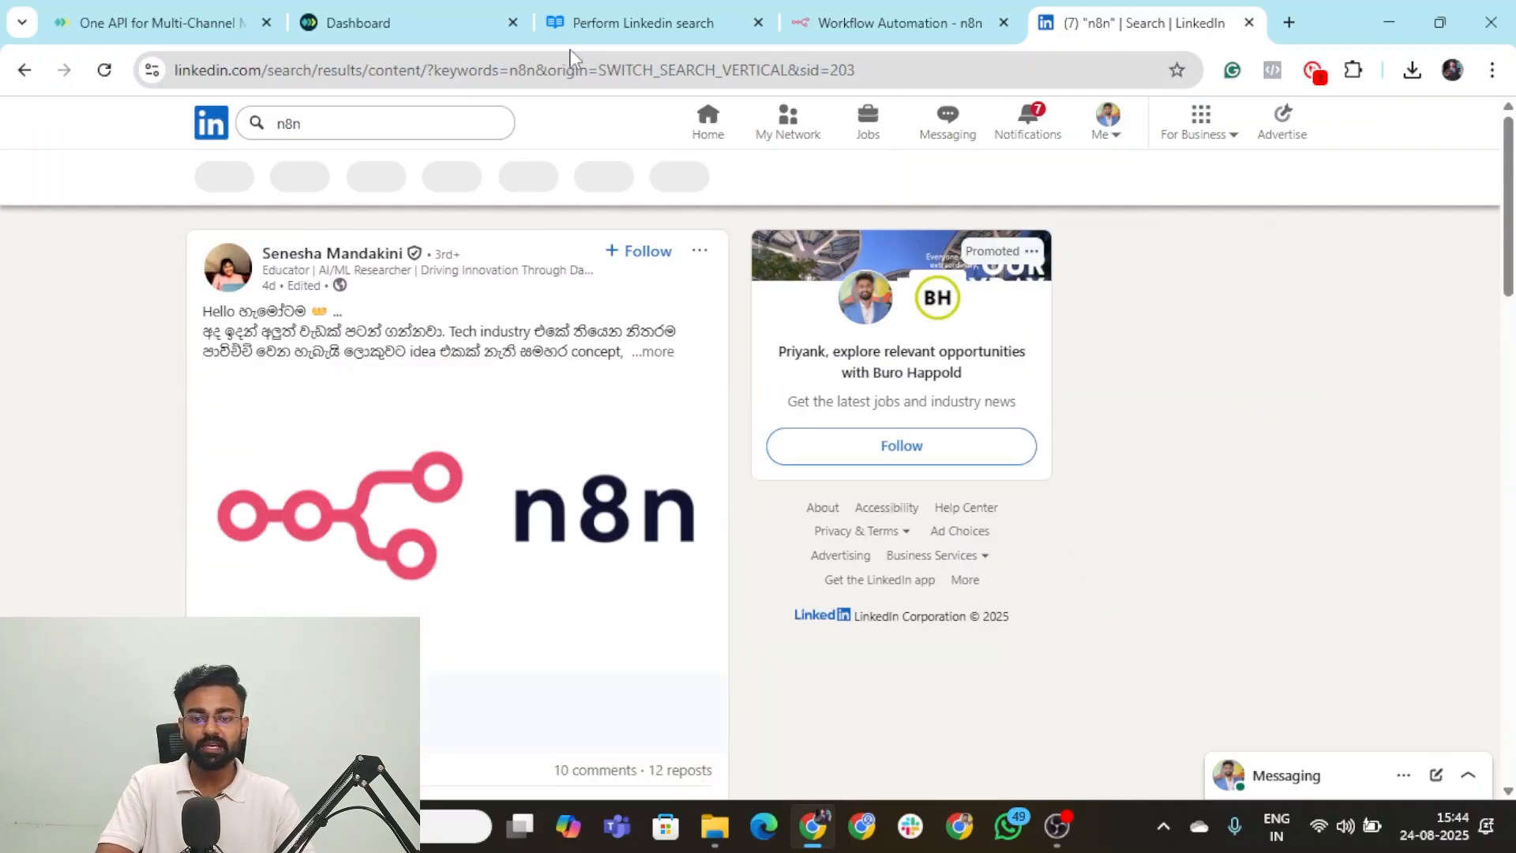
pyautogui.hotkey('alt', 'Left')
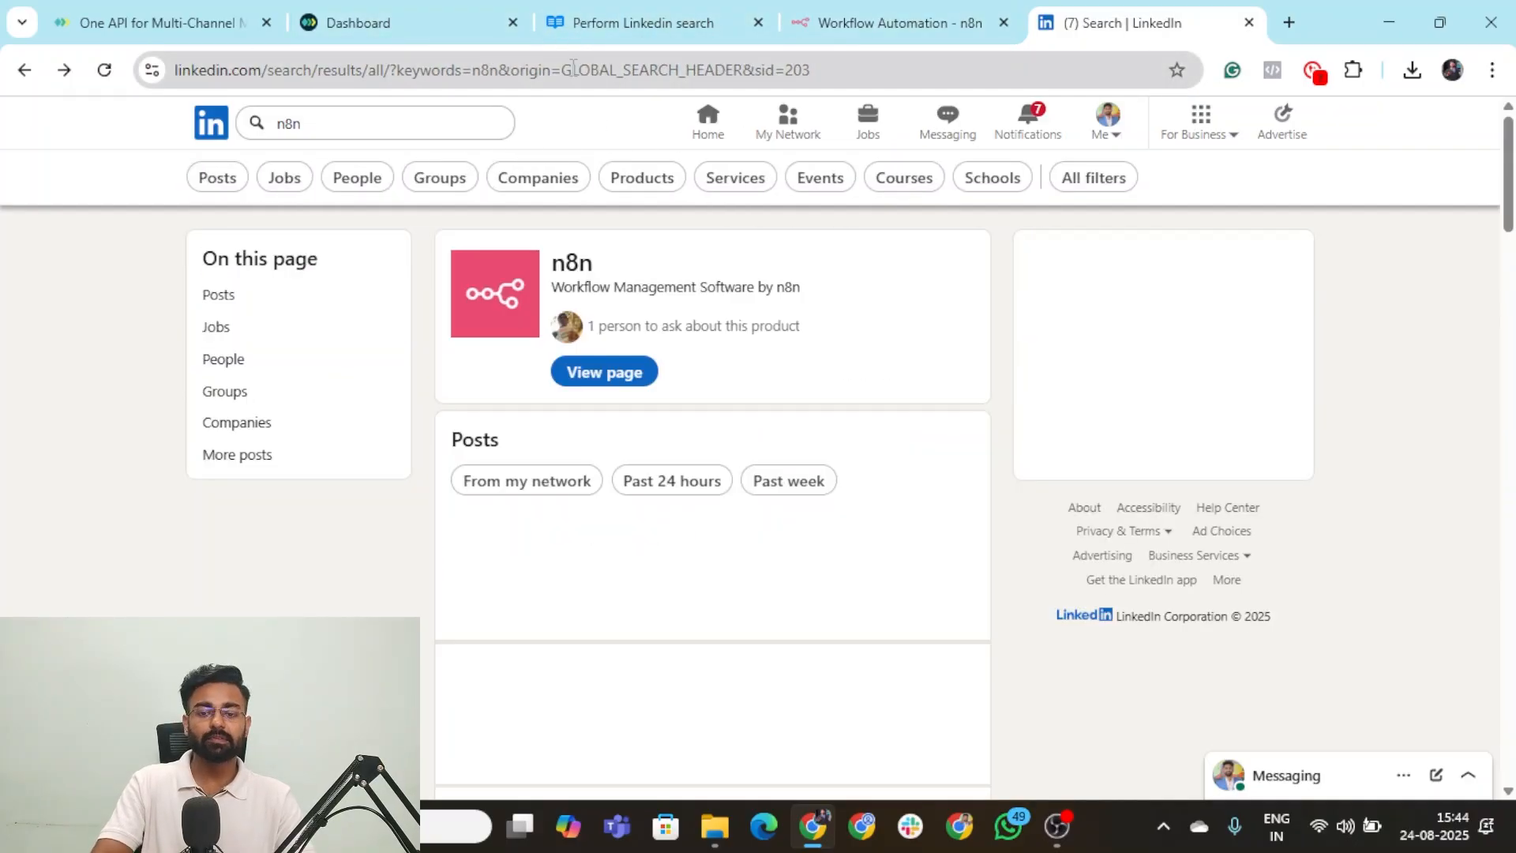
# Copy the address of the unfiltered n8n search results and enter it as the url body parameter in the Unipile reference.
pyautogui.click(682, 77)
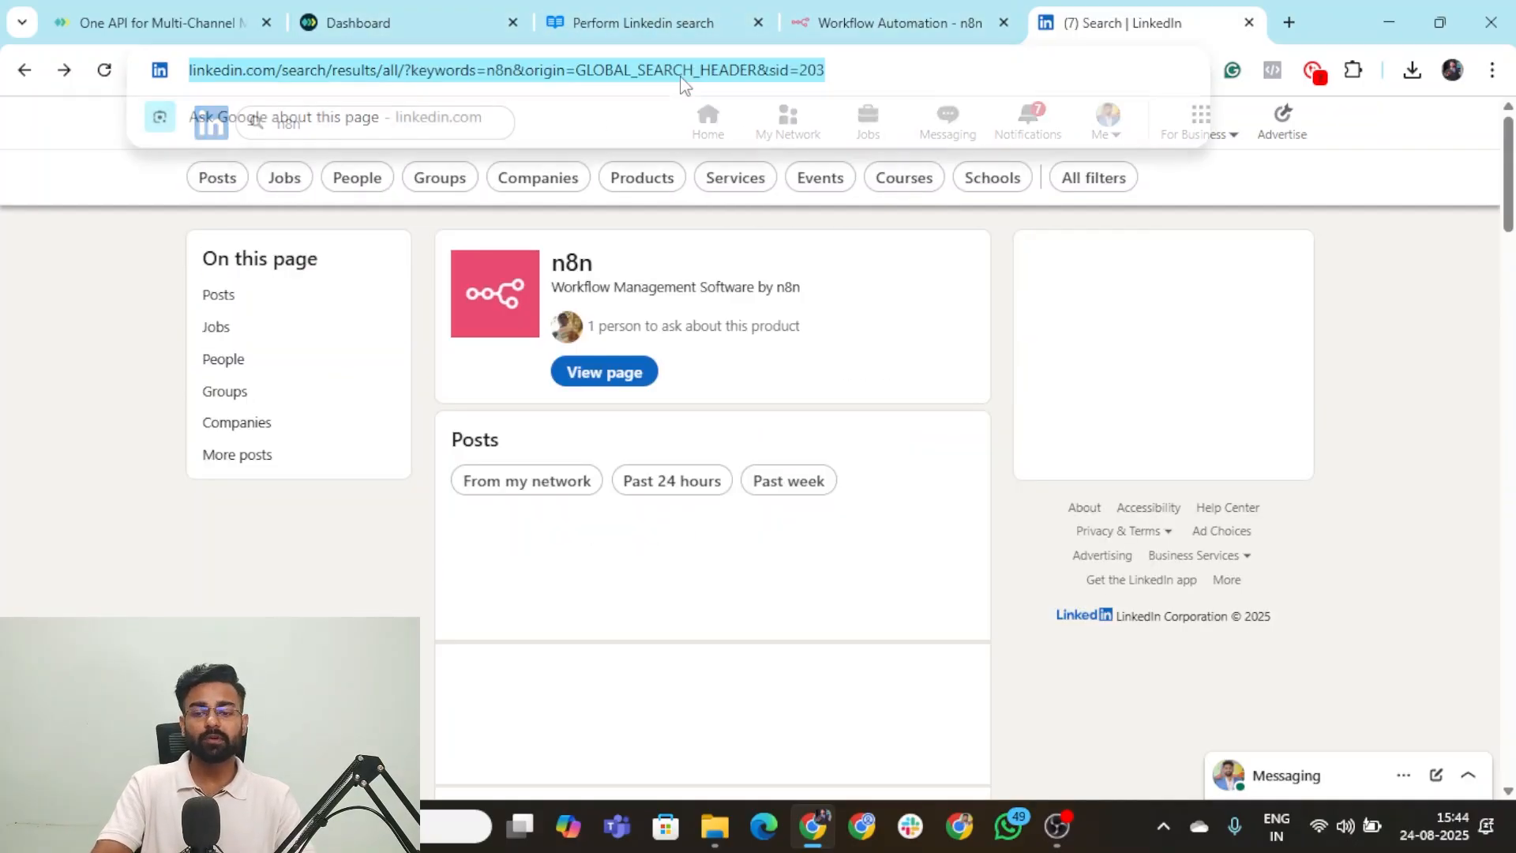
pyautogui.click(619, 22)
pyautogui.click(879, 523)
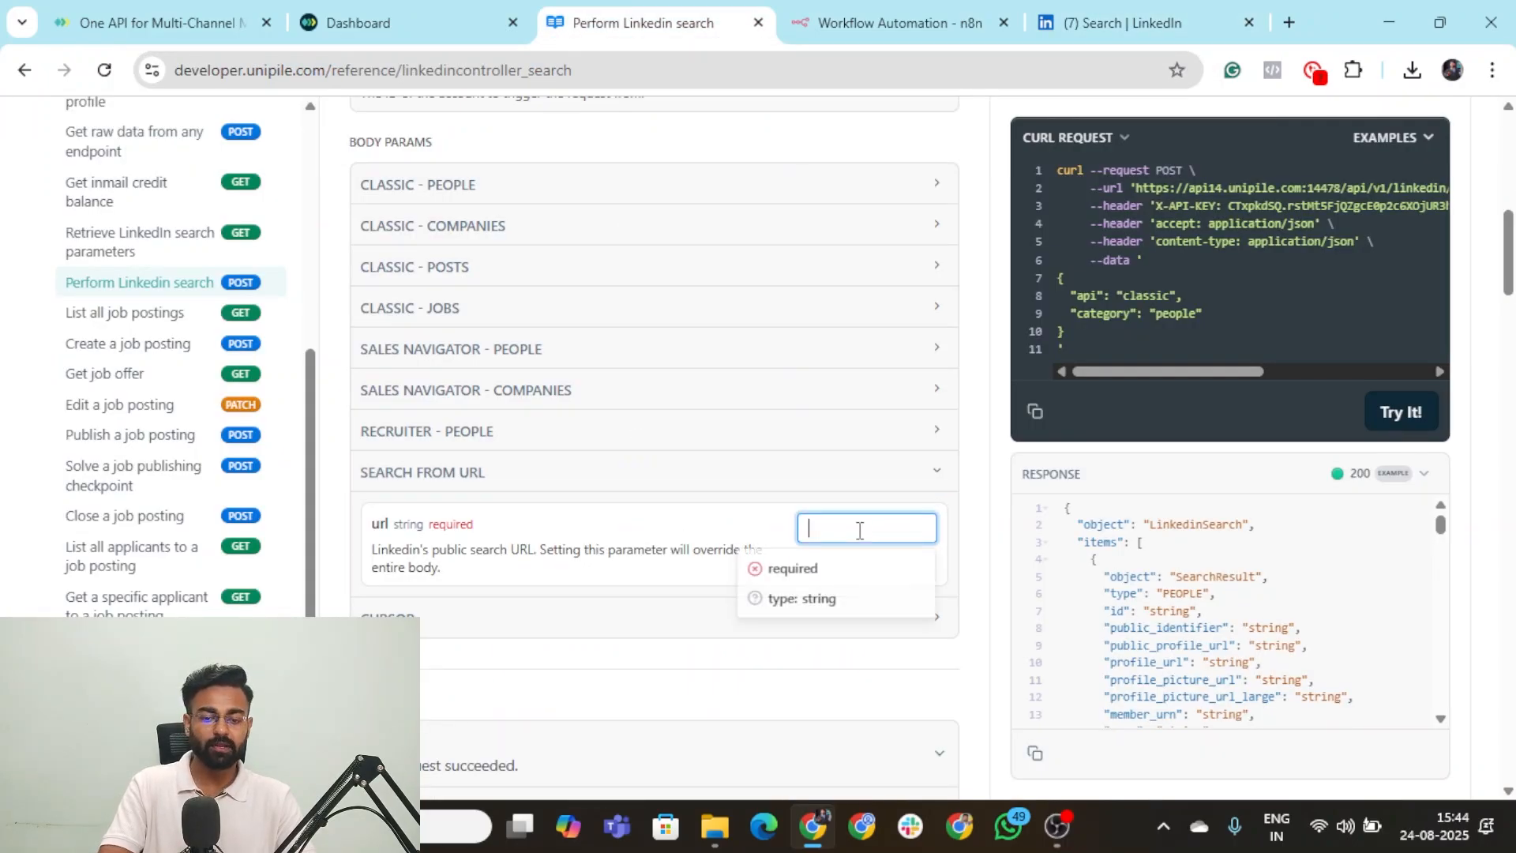
pyautogui.hotkey('ctrl', 'v')
pyautogui.click(970, 440)
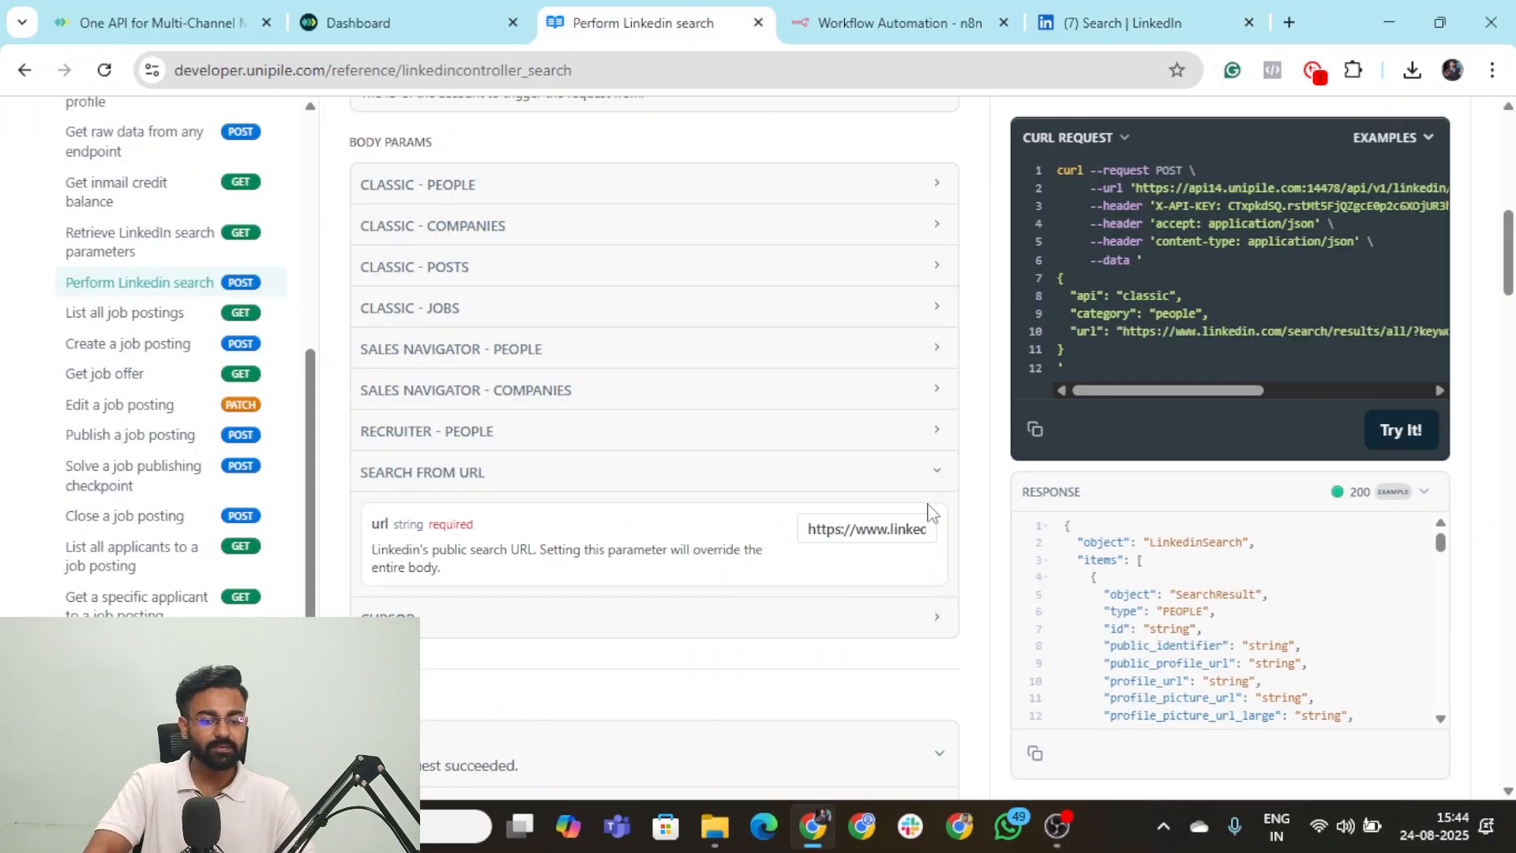
# Copy the generated cURL request from the reference and import it into the HTTP Request node in n8n.
pyautogui.scroll(1, 913, 517)
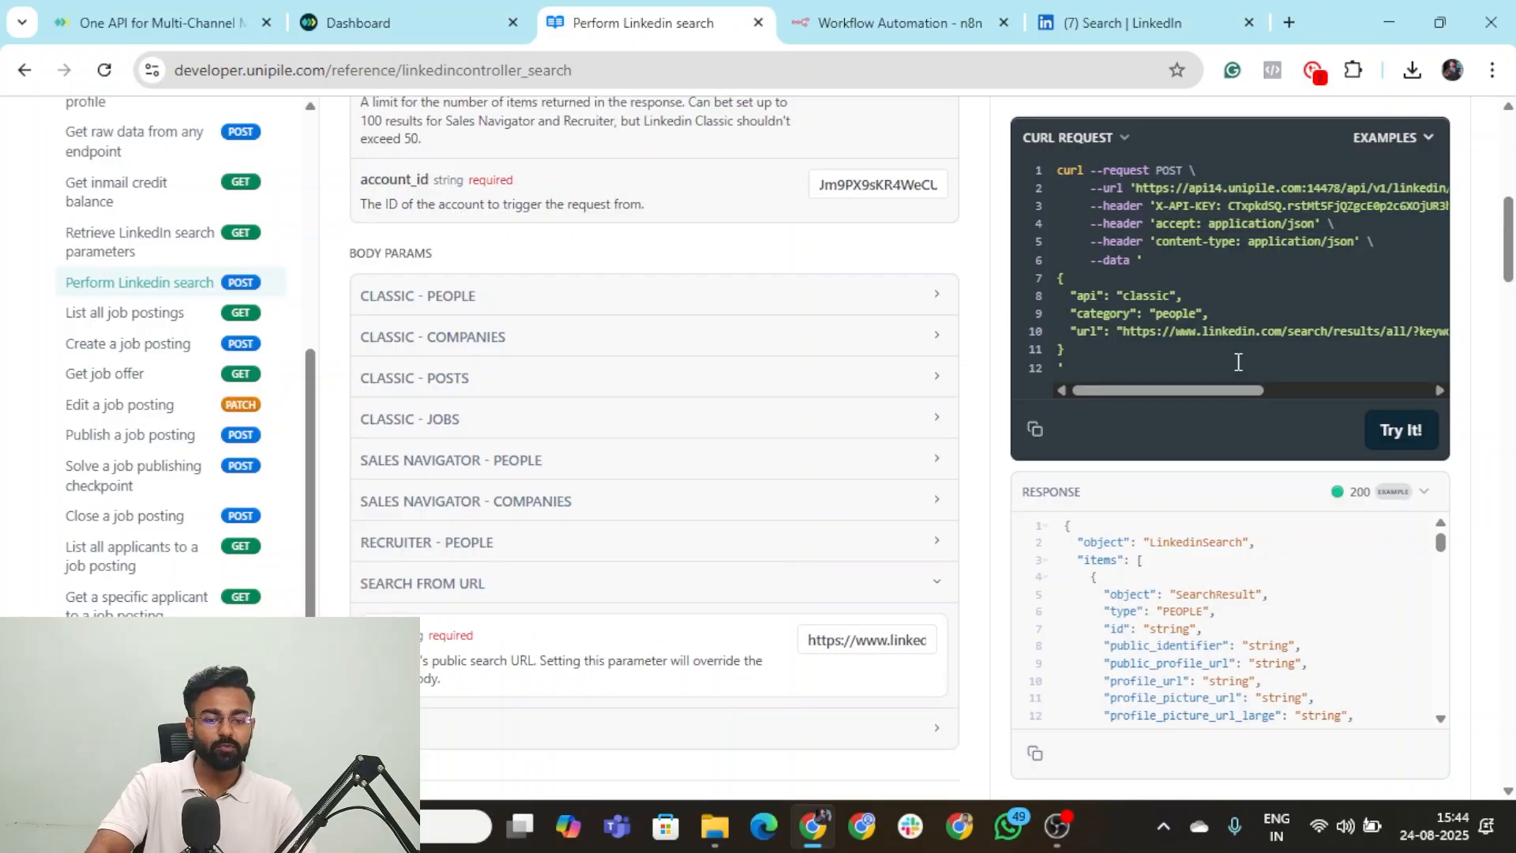
pyautogui.scroll(-1, 677, 372)
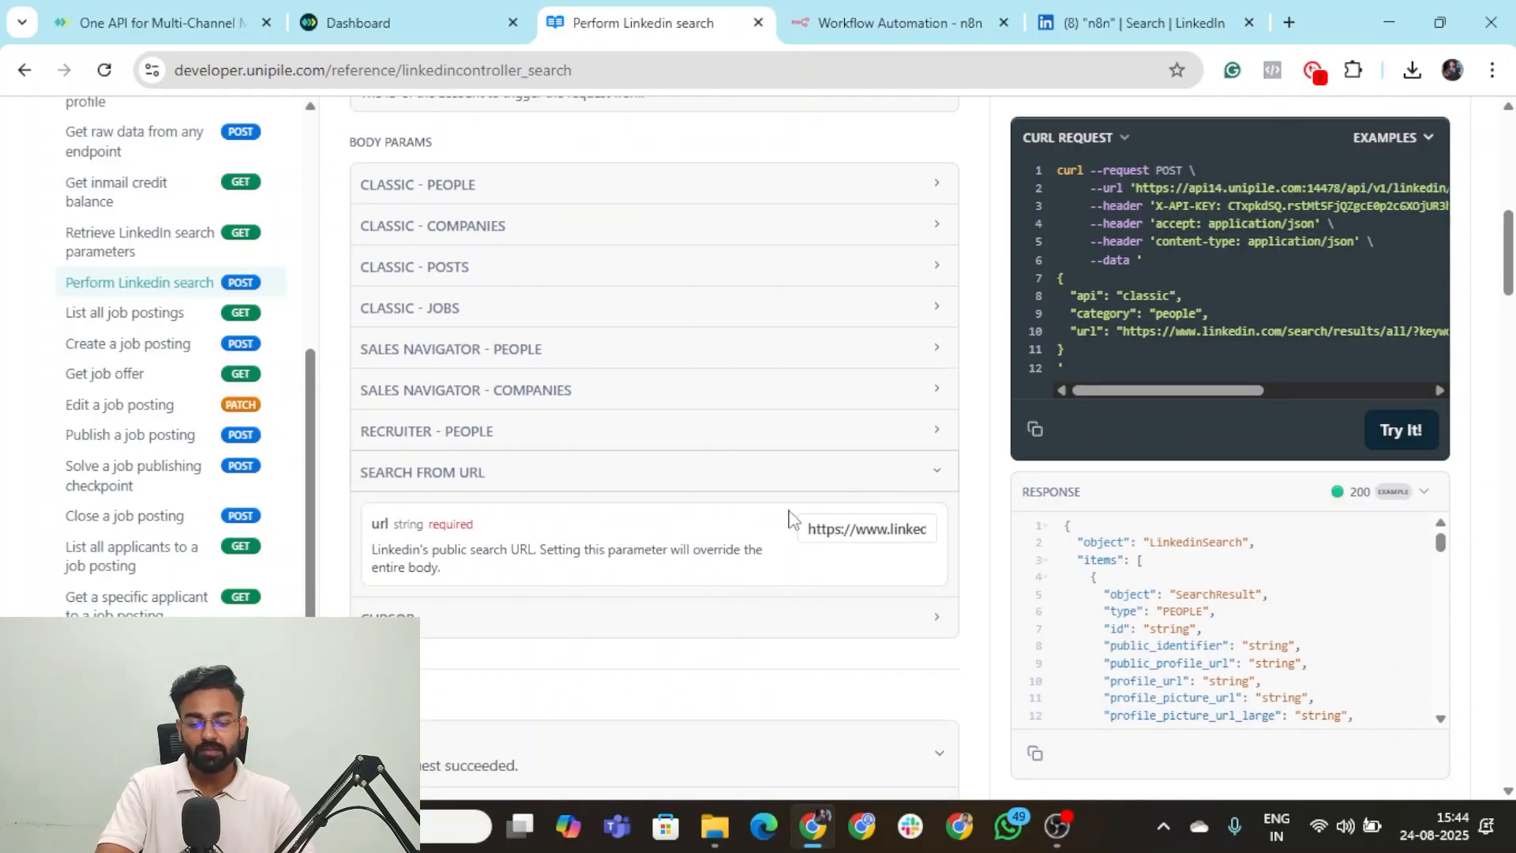
pyautogui.click(1036, 433)
pyautogui.click(900, 22)
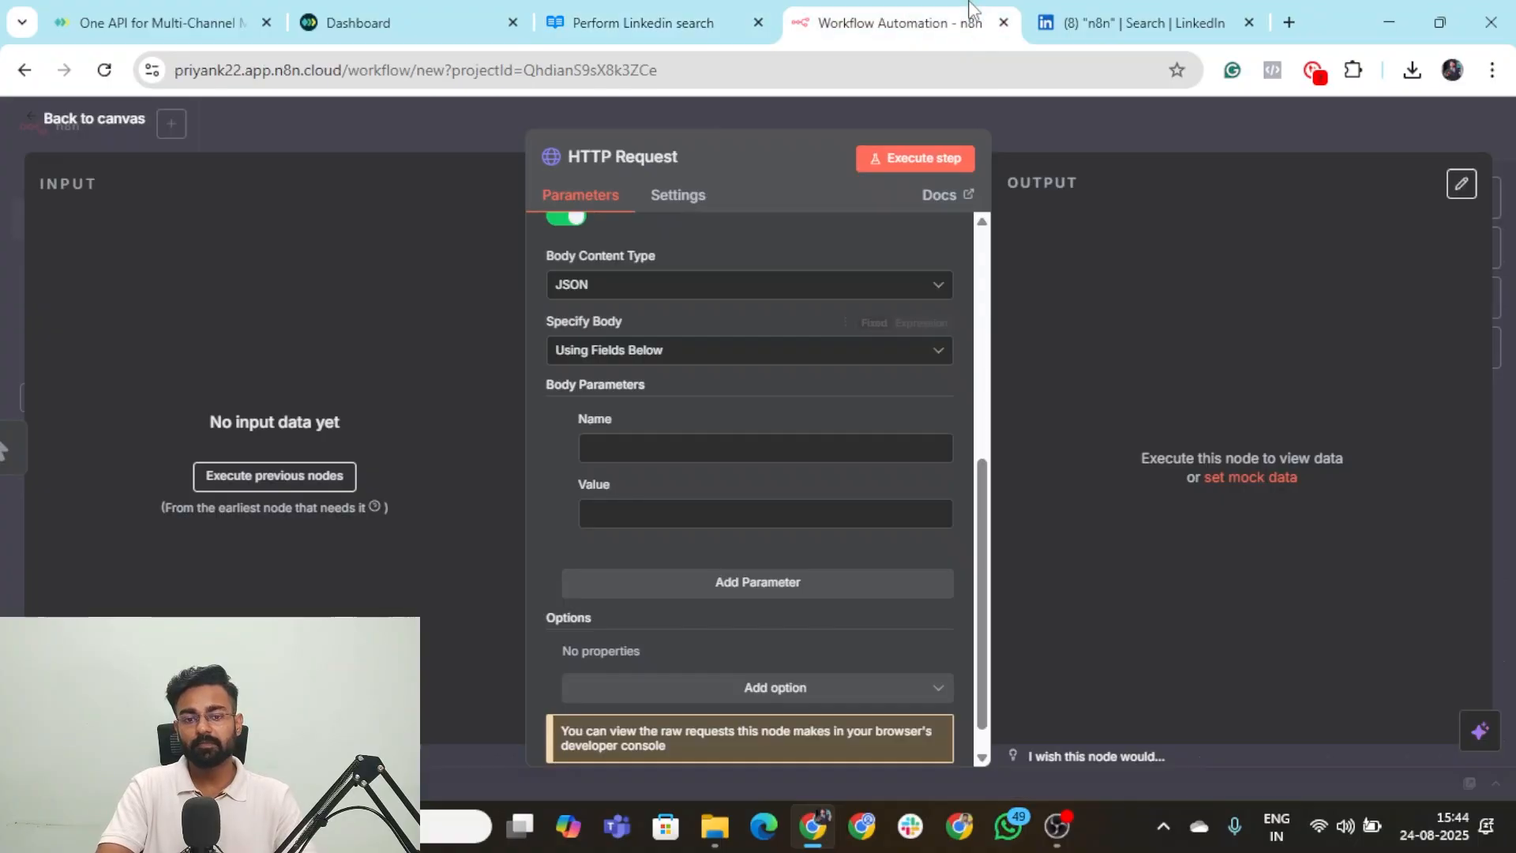
pyautogui.scroll(5, 865, 310)
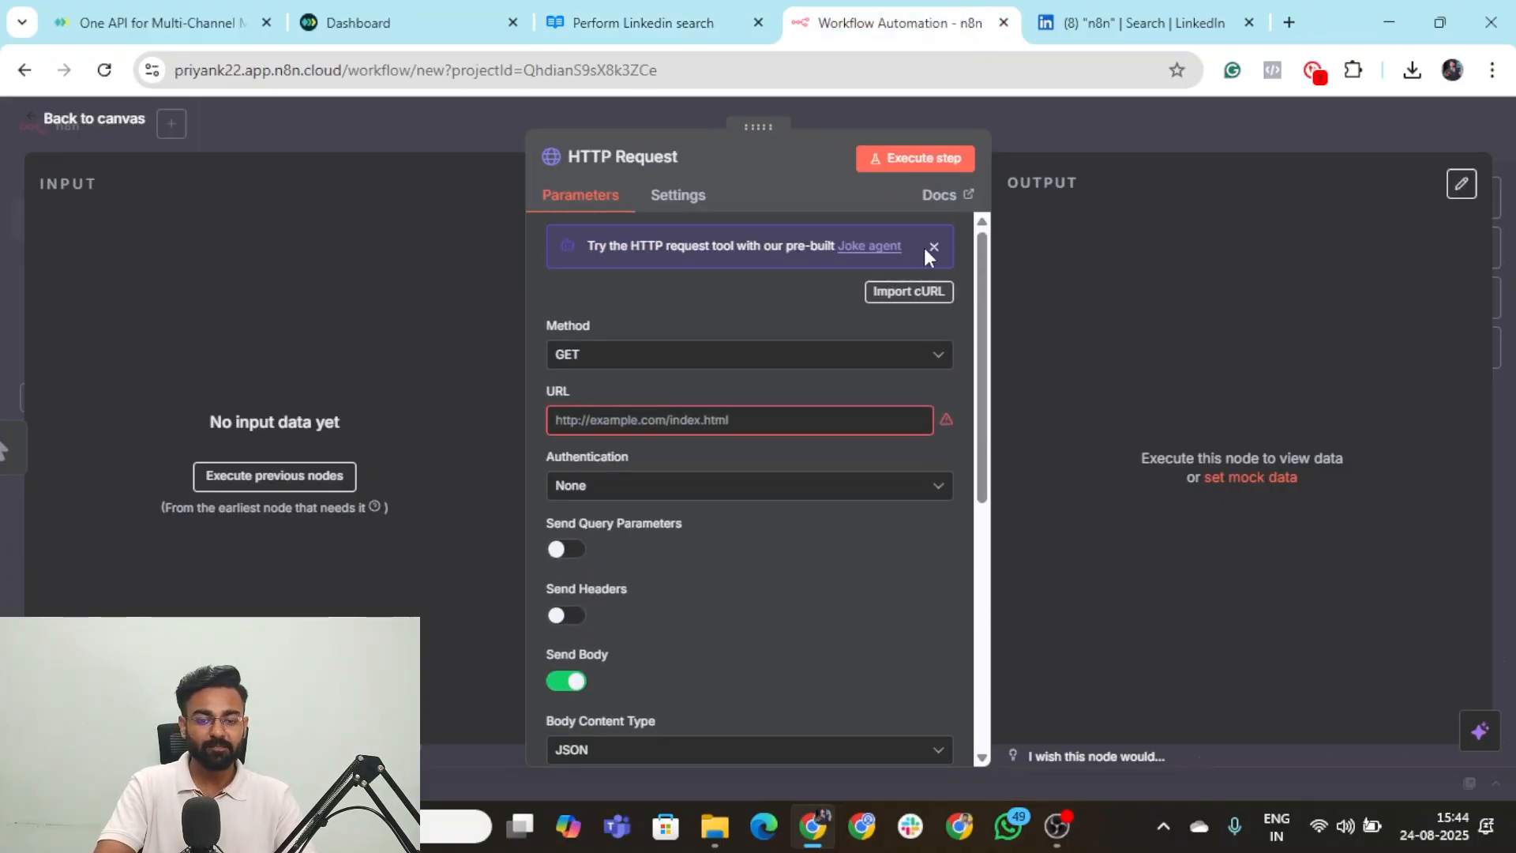
pyautogui.click(930, 292)
pyautogui.hotkey('ctrl', 'v')
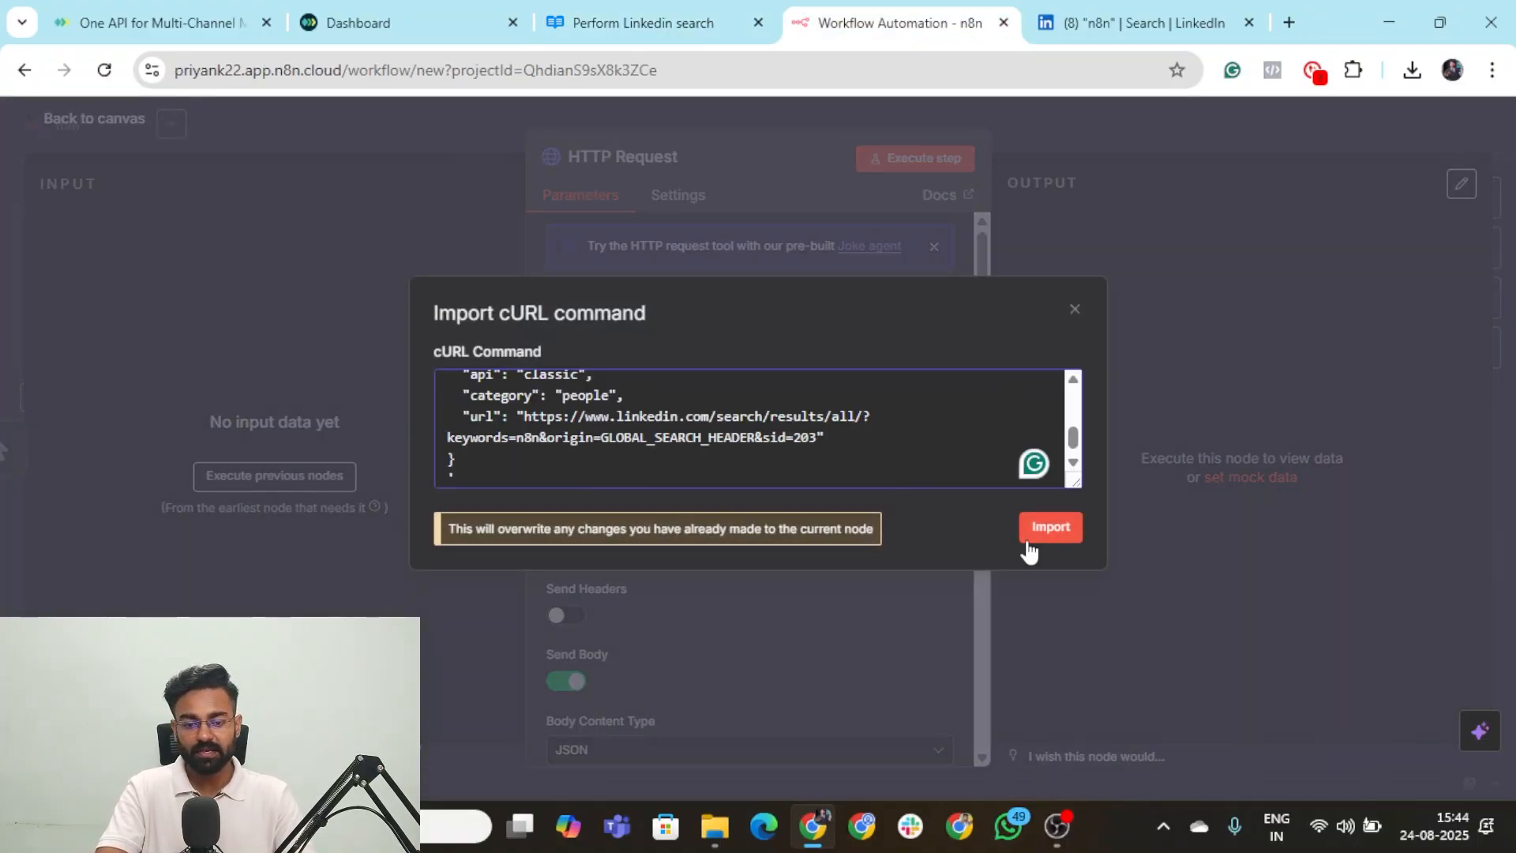
pyautogui.click(1050, 528)
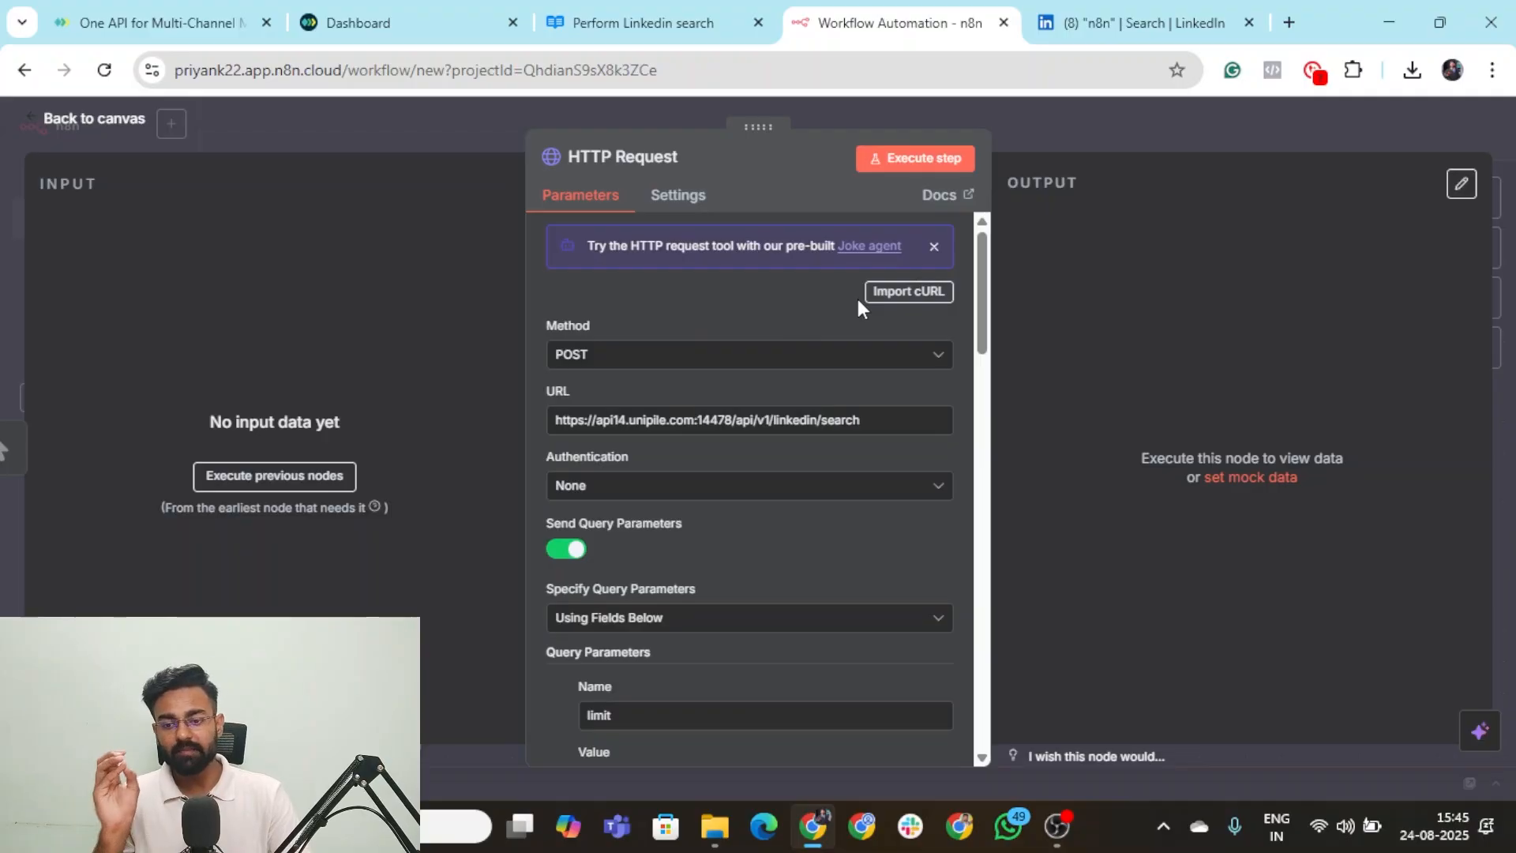
# Review the imported request parameters and set the category body parameter to posts.
pyautogui.scroll(-7, 800, 575)
pyautogui.scroll(-10, 797, 568)
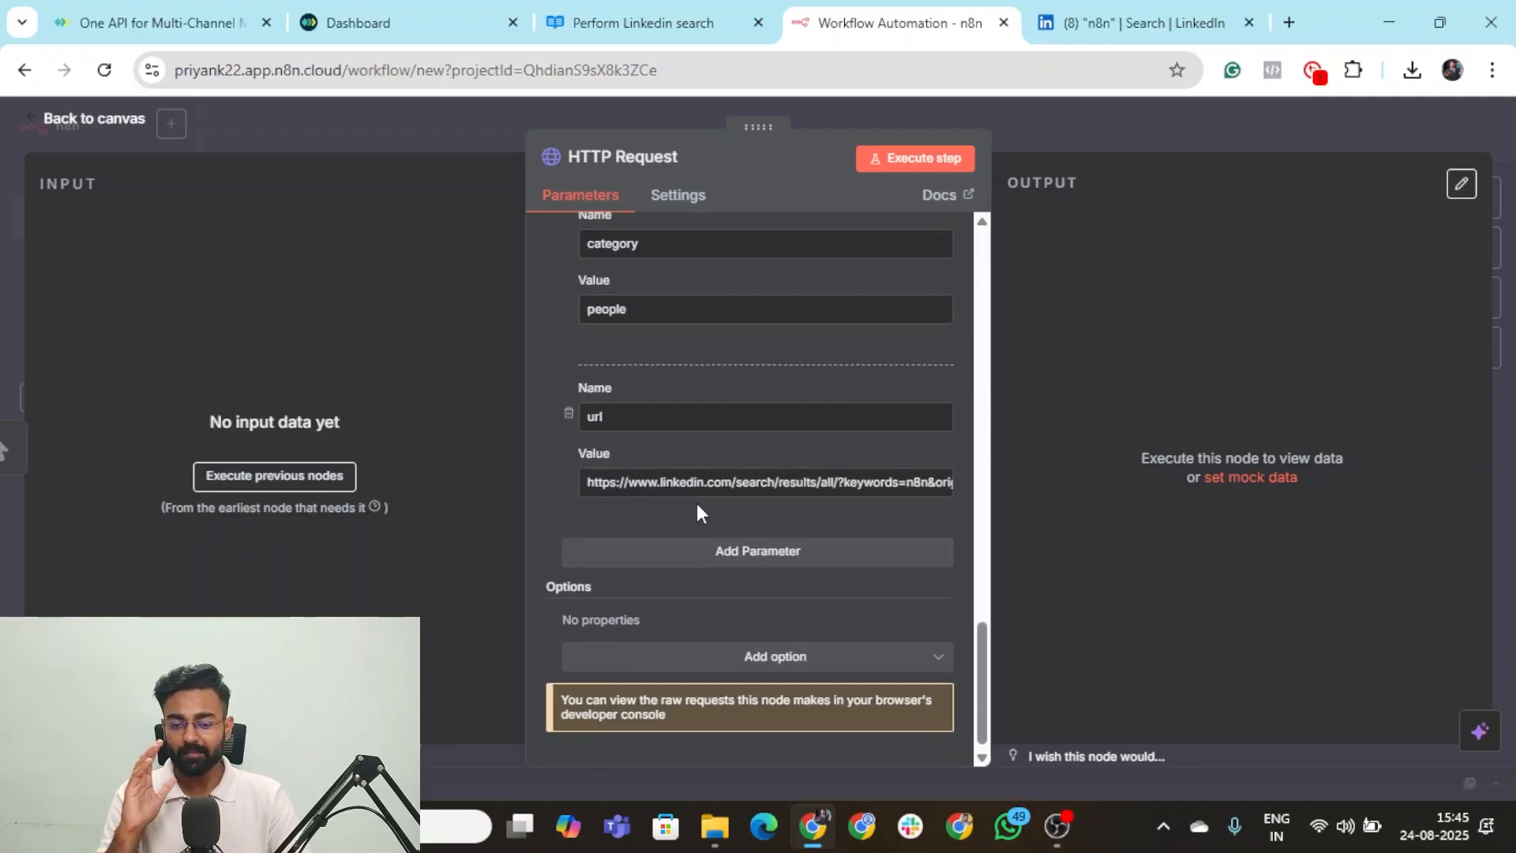
pyautogui.scroll(4, 705, 529)
pyautogui.scroll(-3, 687, 521)
pyautogui.scroll(9, 779, 389)
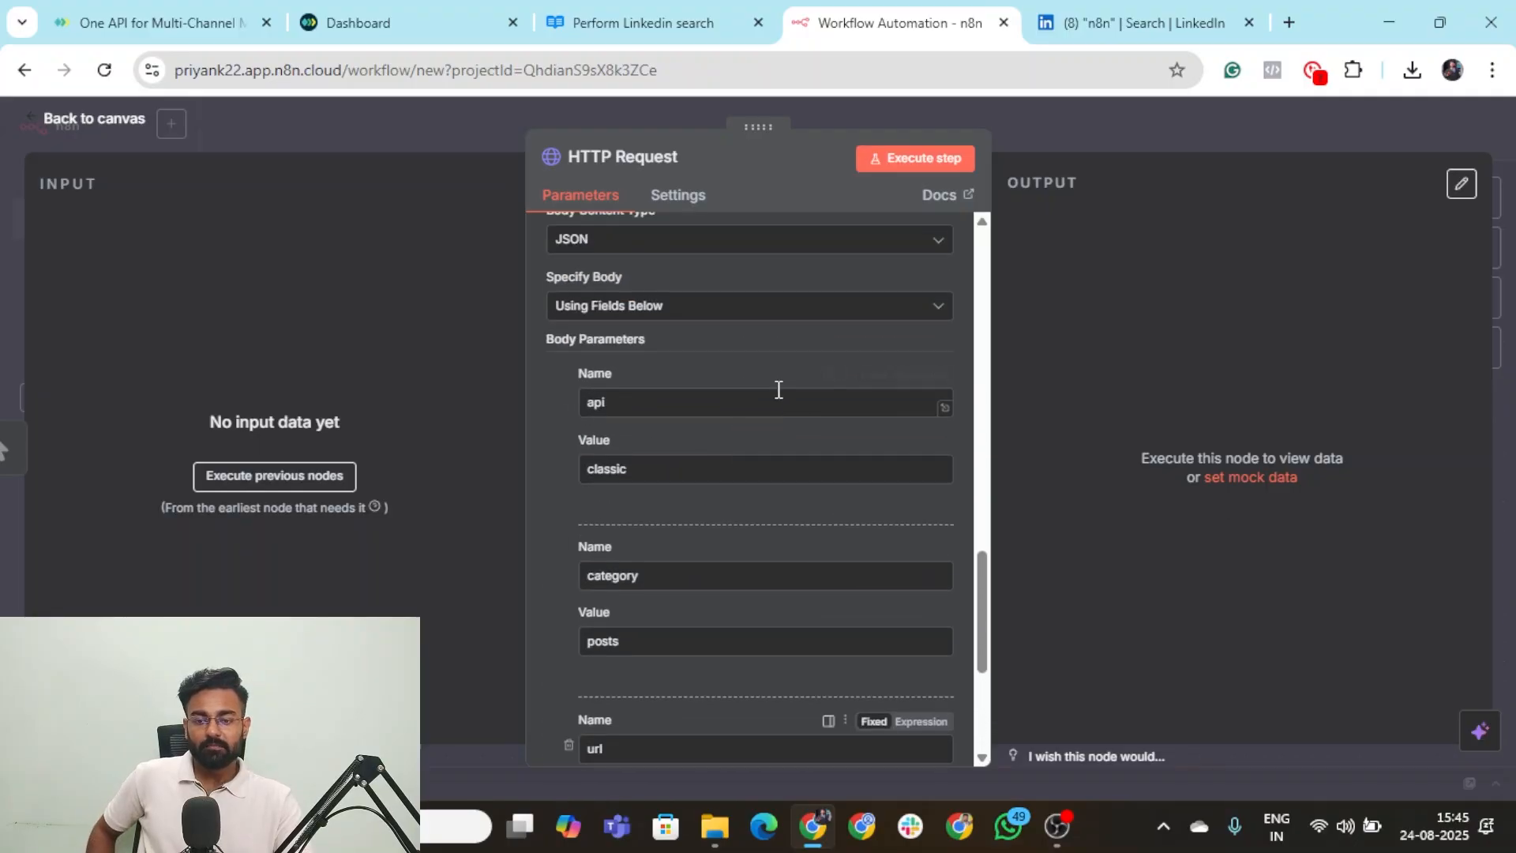
pyautogui.scroll(7, 720, 353)
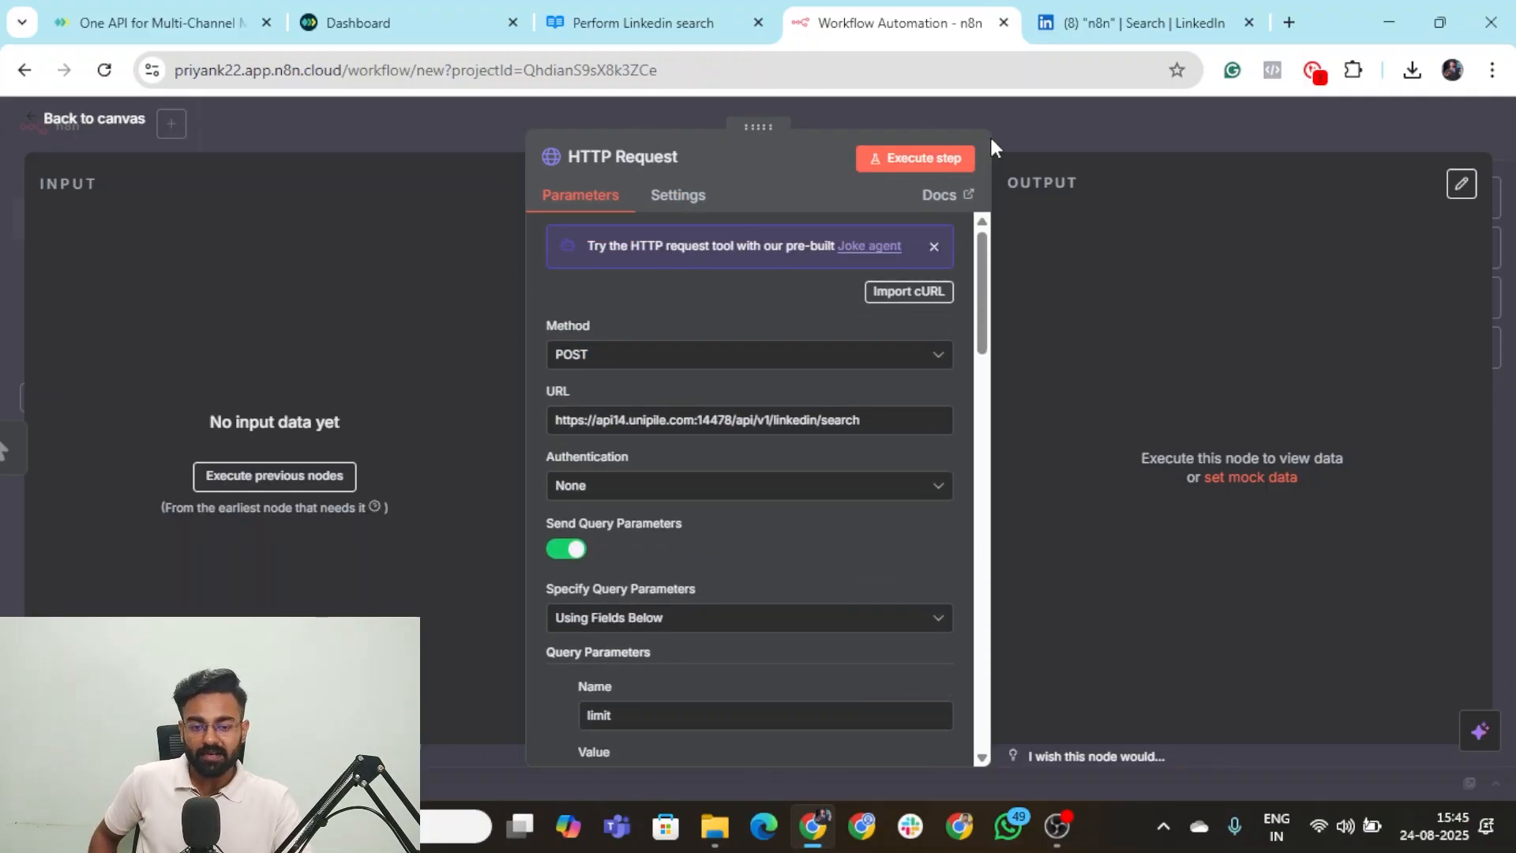
# Return to the canvas, reopen the HTTP Request node and execute it.
pyautogui.click(1088, 136)
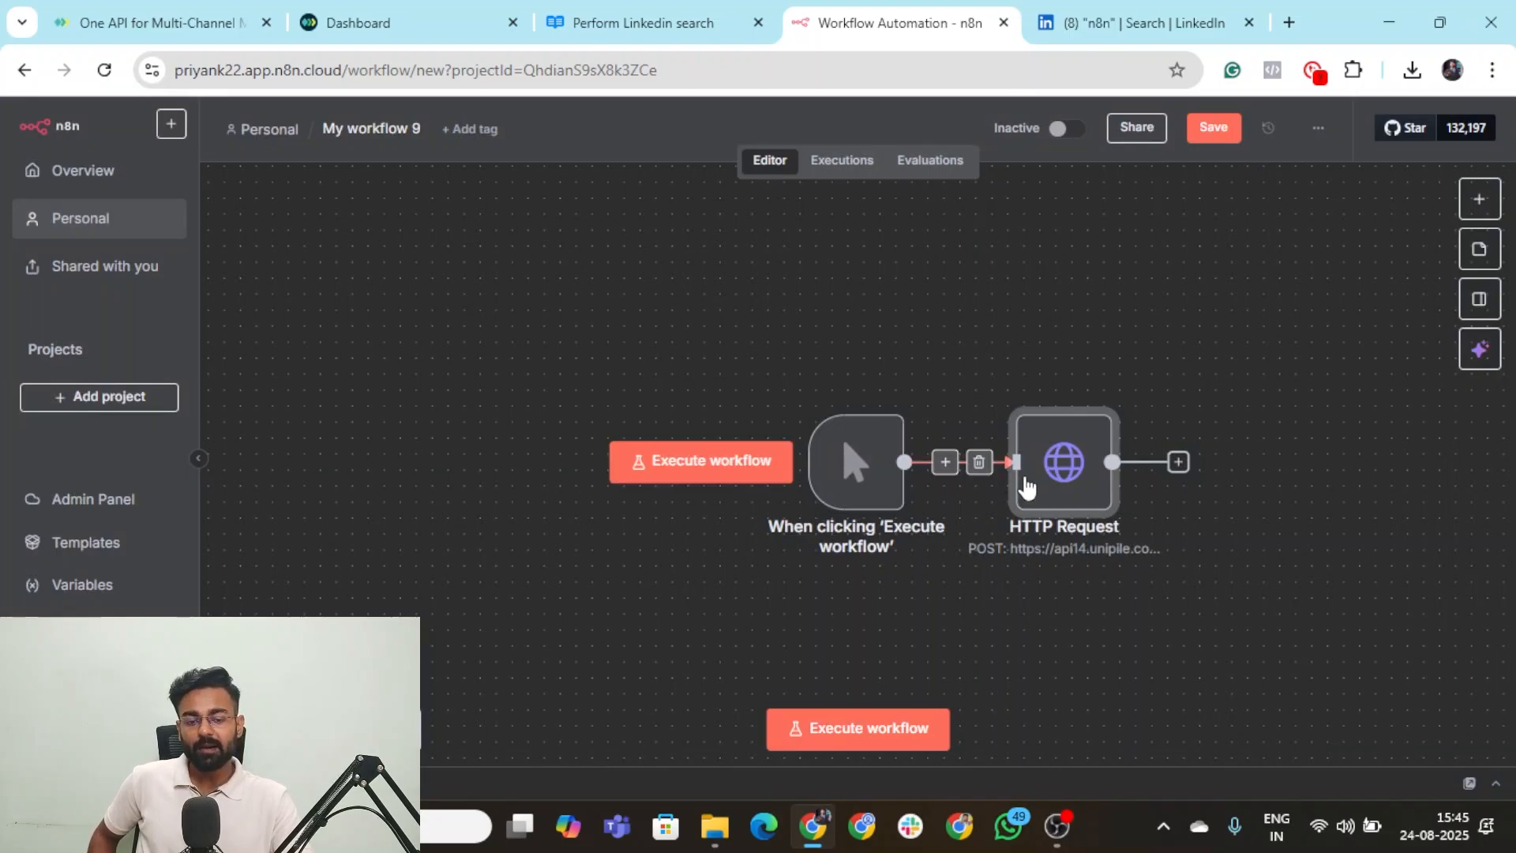
pyautogui.doubleClick(1078, 456)
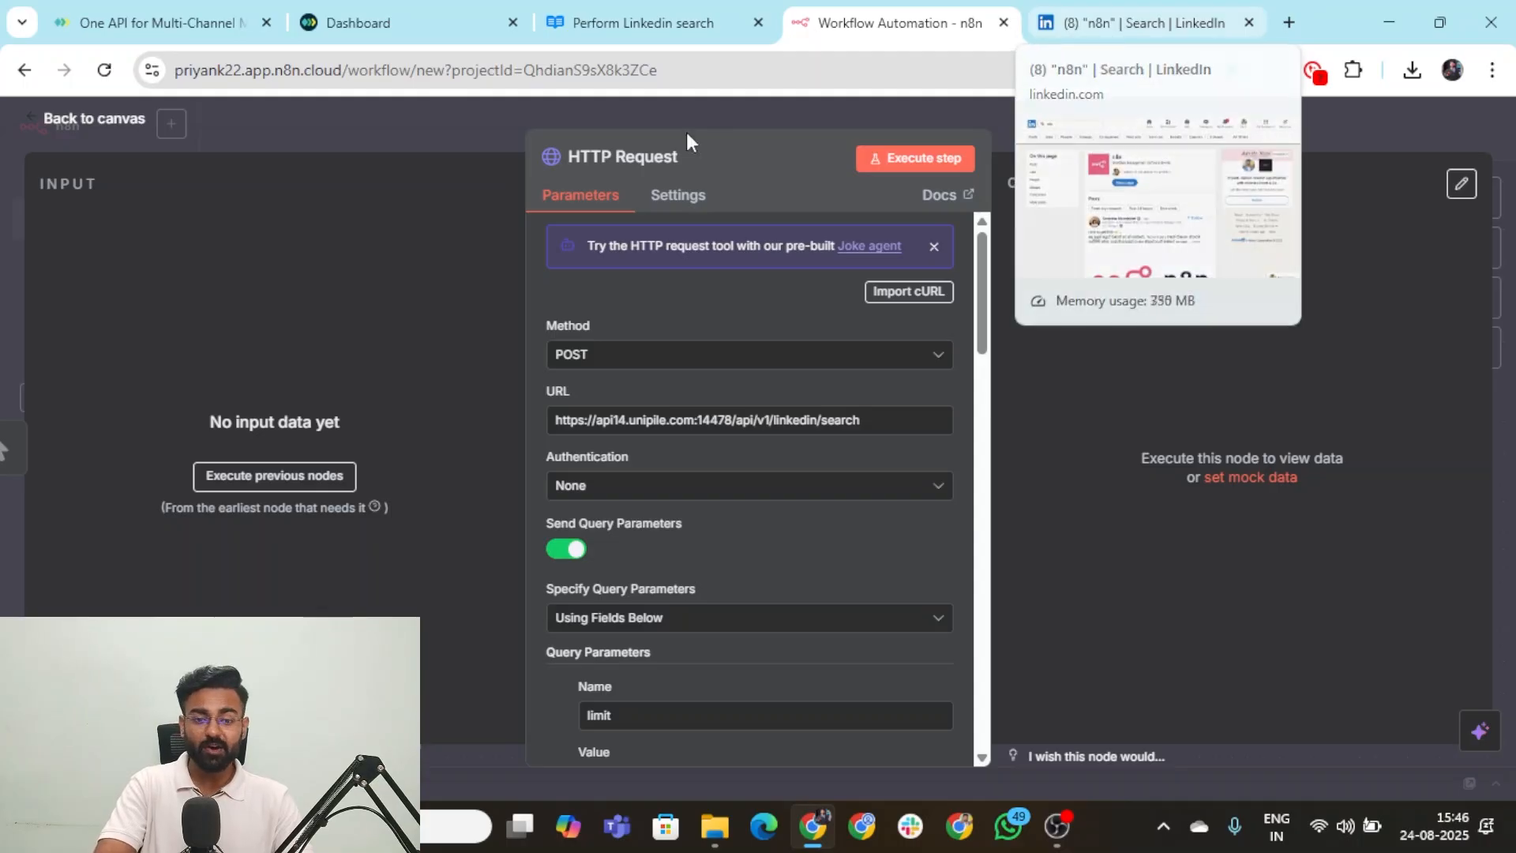
pyautogui.click(941, 164)
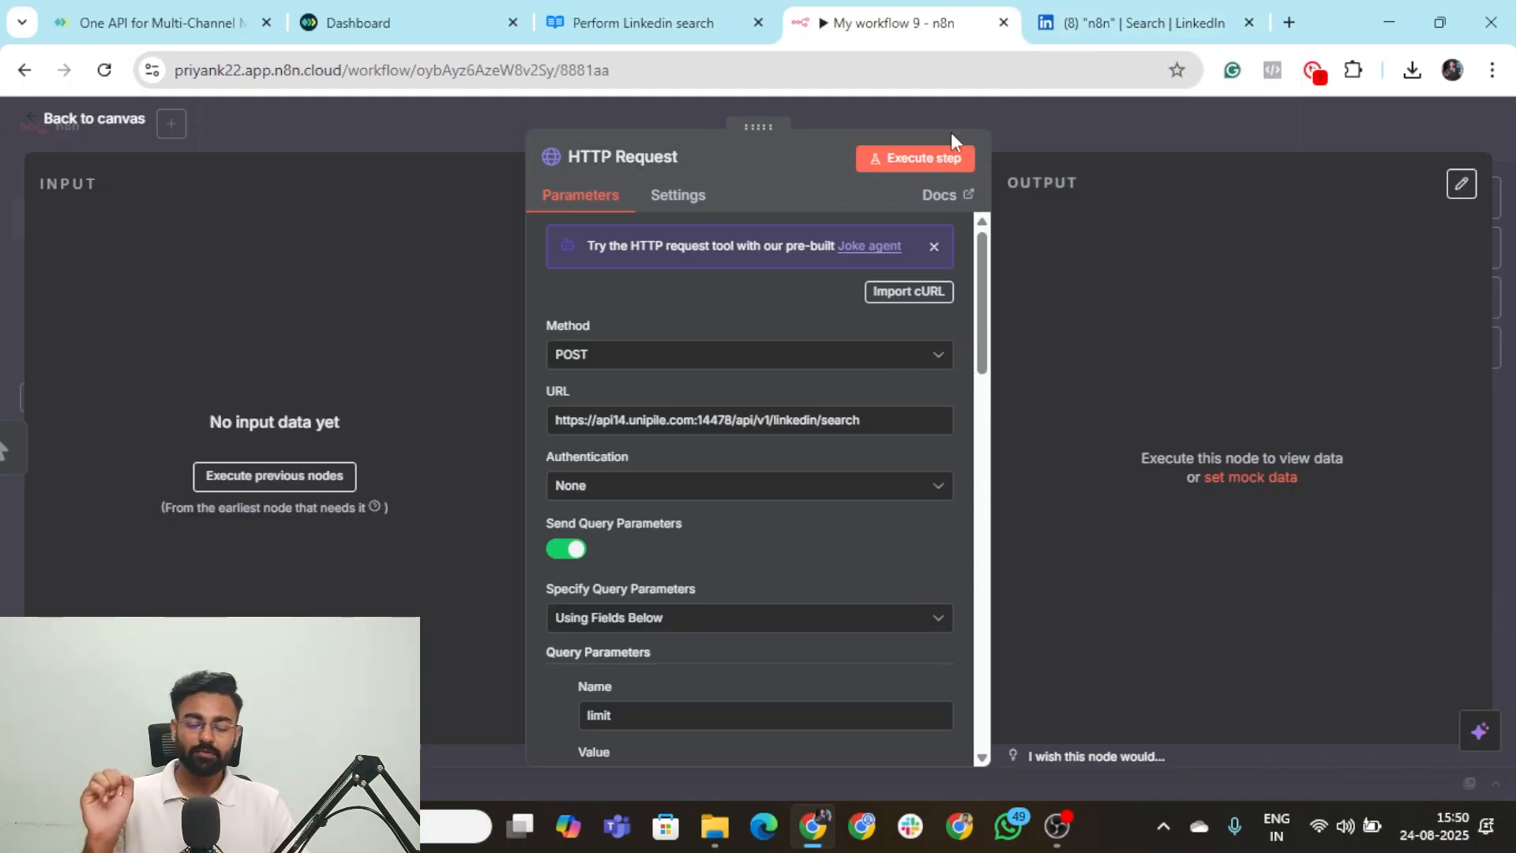
# Filter the LinkedIn search results for n8n to posts only and copy the address of the filtered page.
pyautogui.click(1154, 16)
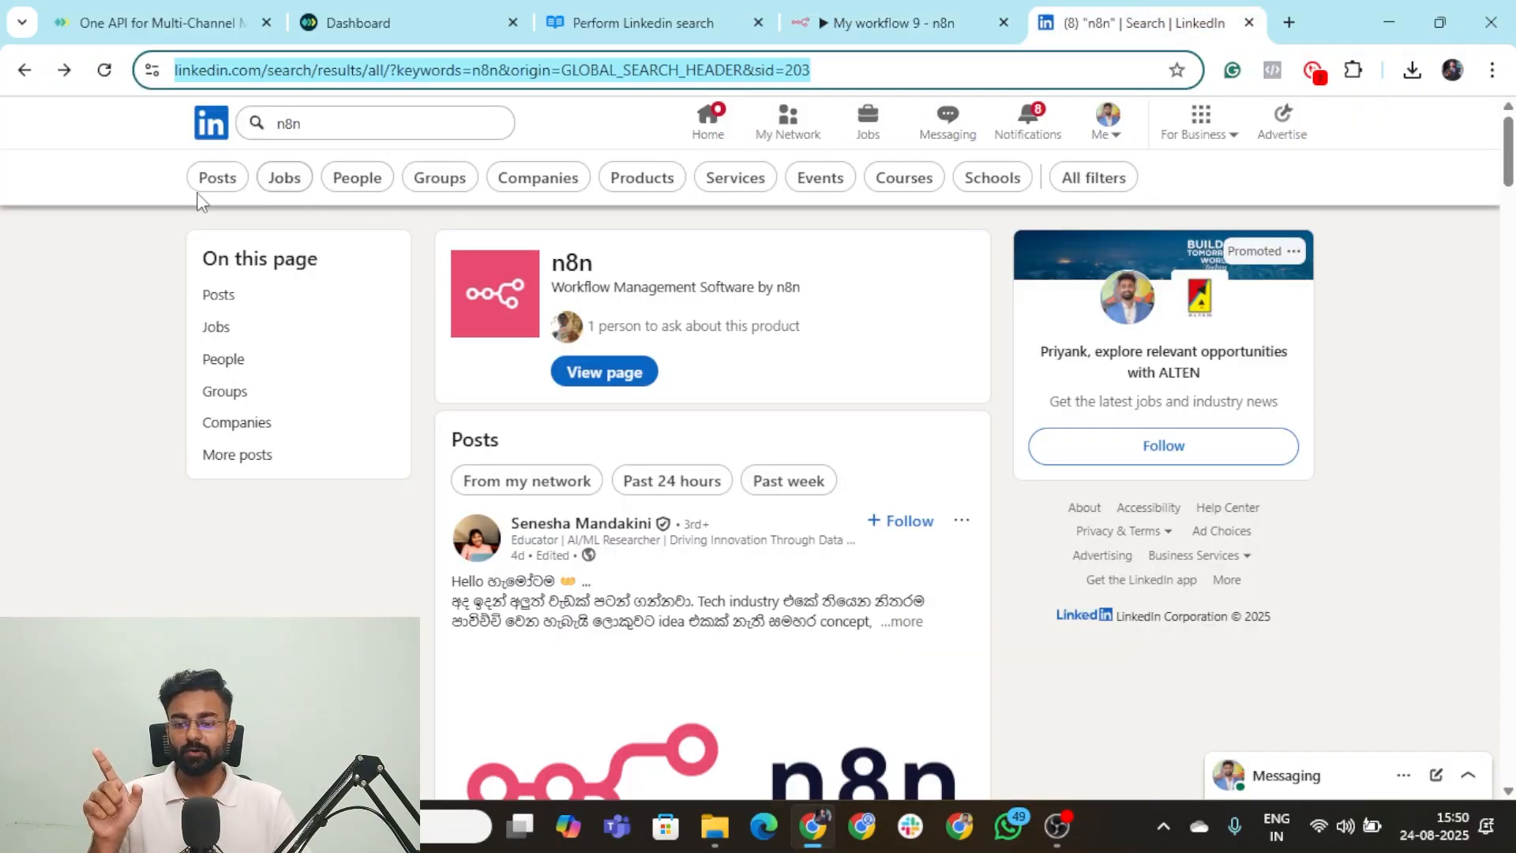
pyautogui.click(222, 182)
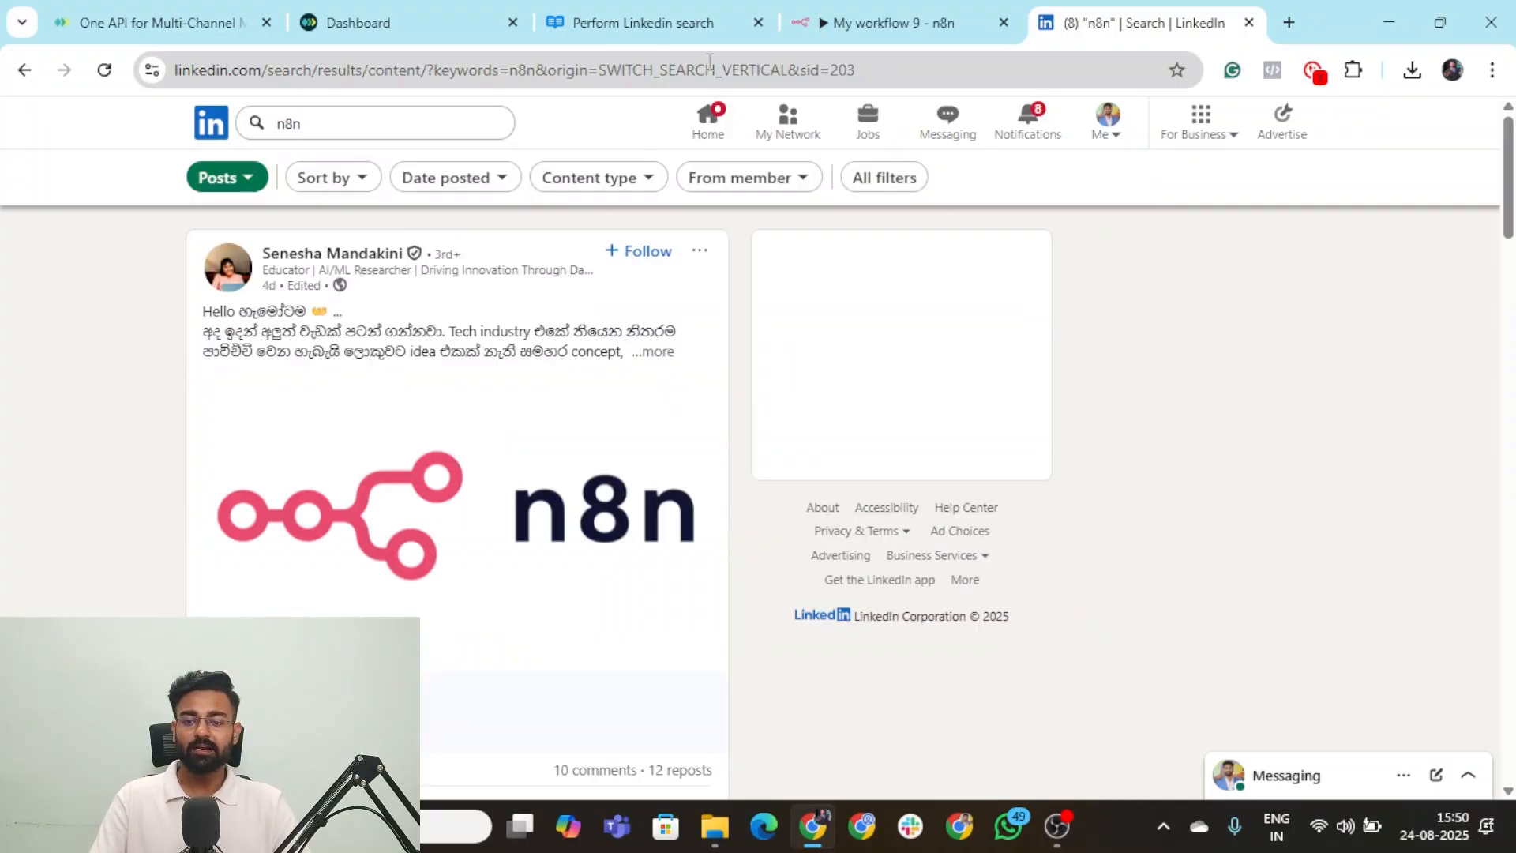
pyautogui.click(708, 61)
pyautogui.hotkey('ctrl', 'c')
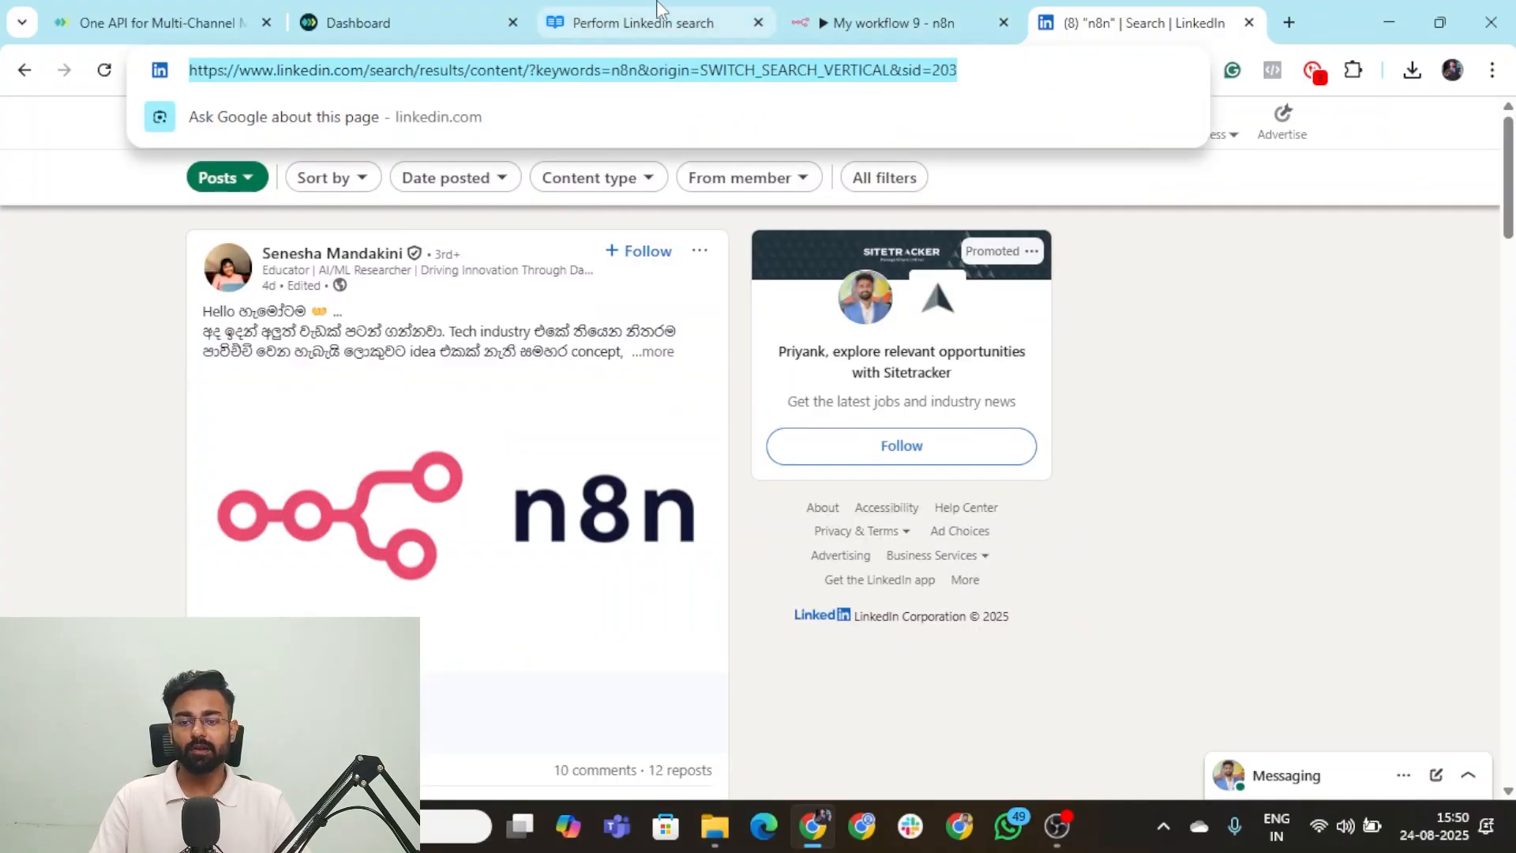
# Replace the url body parameter's value in the HTTP Request node with the copied LinkedIn posts search address.
pyautogui.click(869, 22)
pyautogui.scroll(-15, 701, 419)
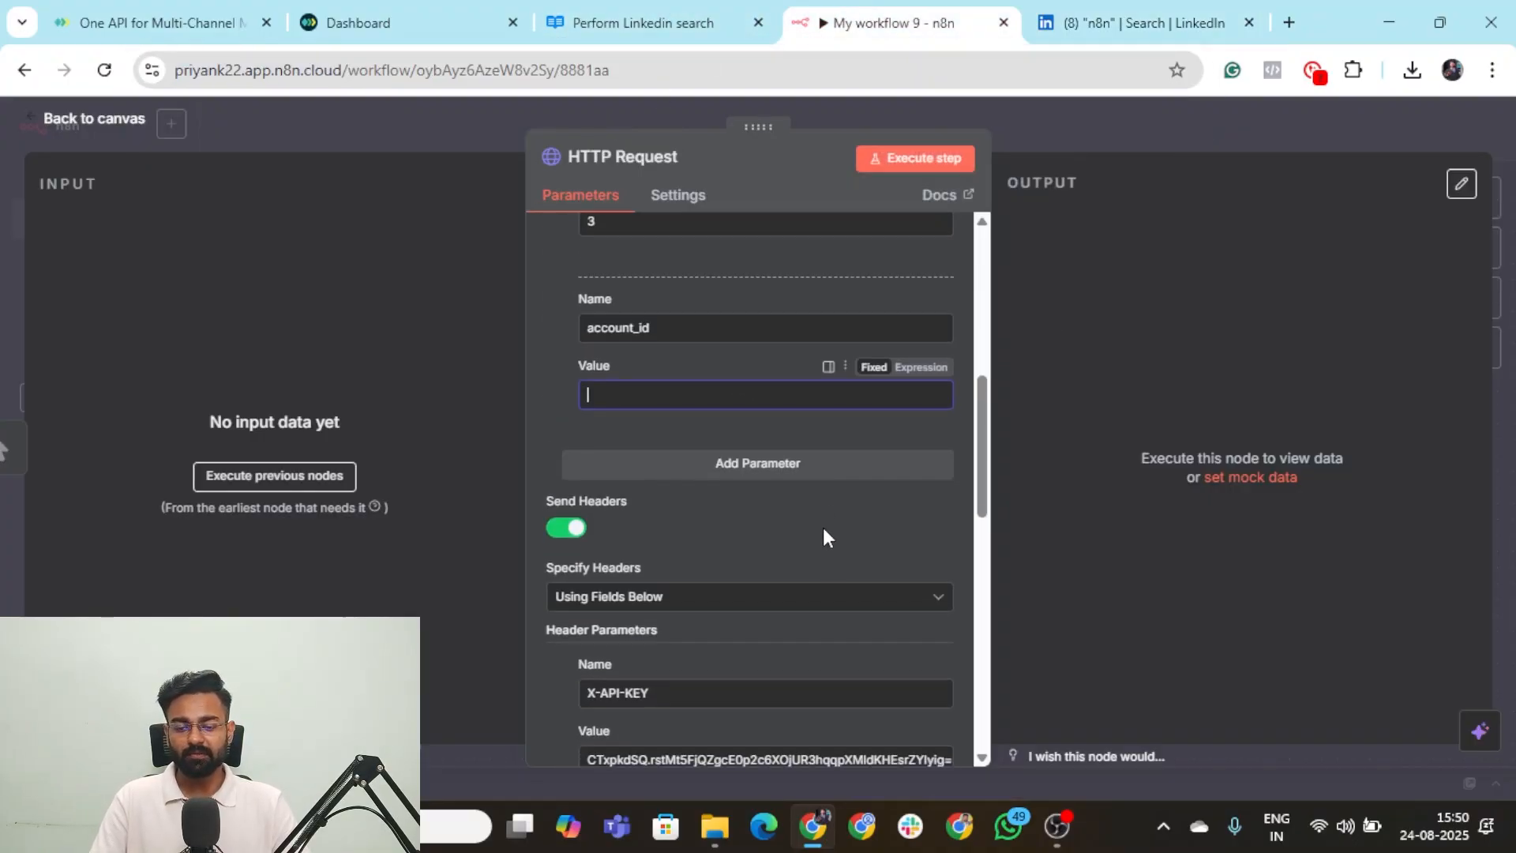
pyautogui.tripleClick(717, 486)
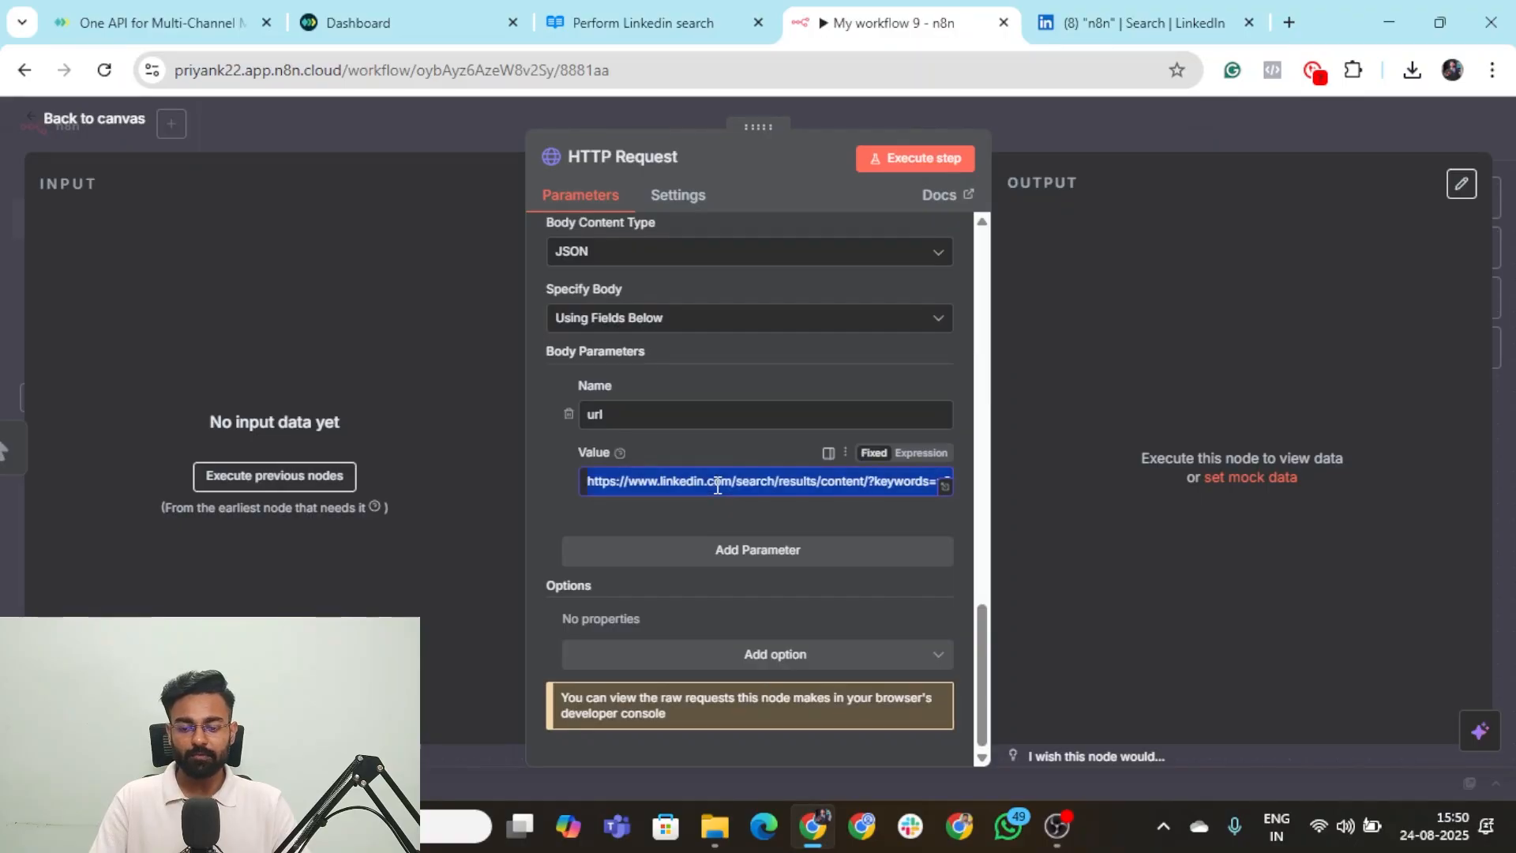
pyautogui.hotkey('ctrl', 'v')
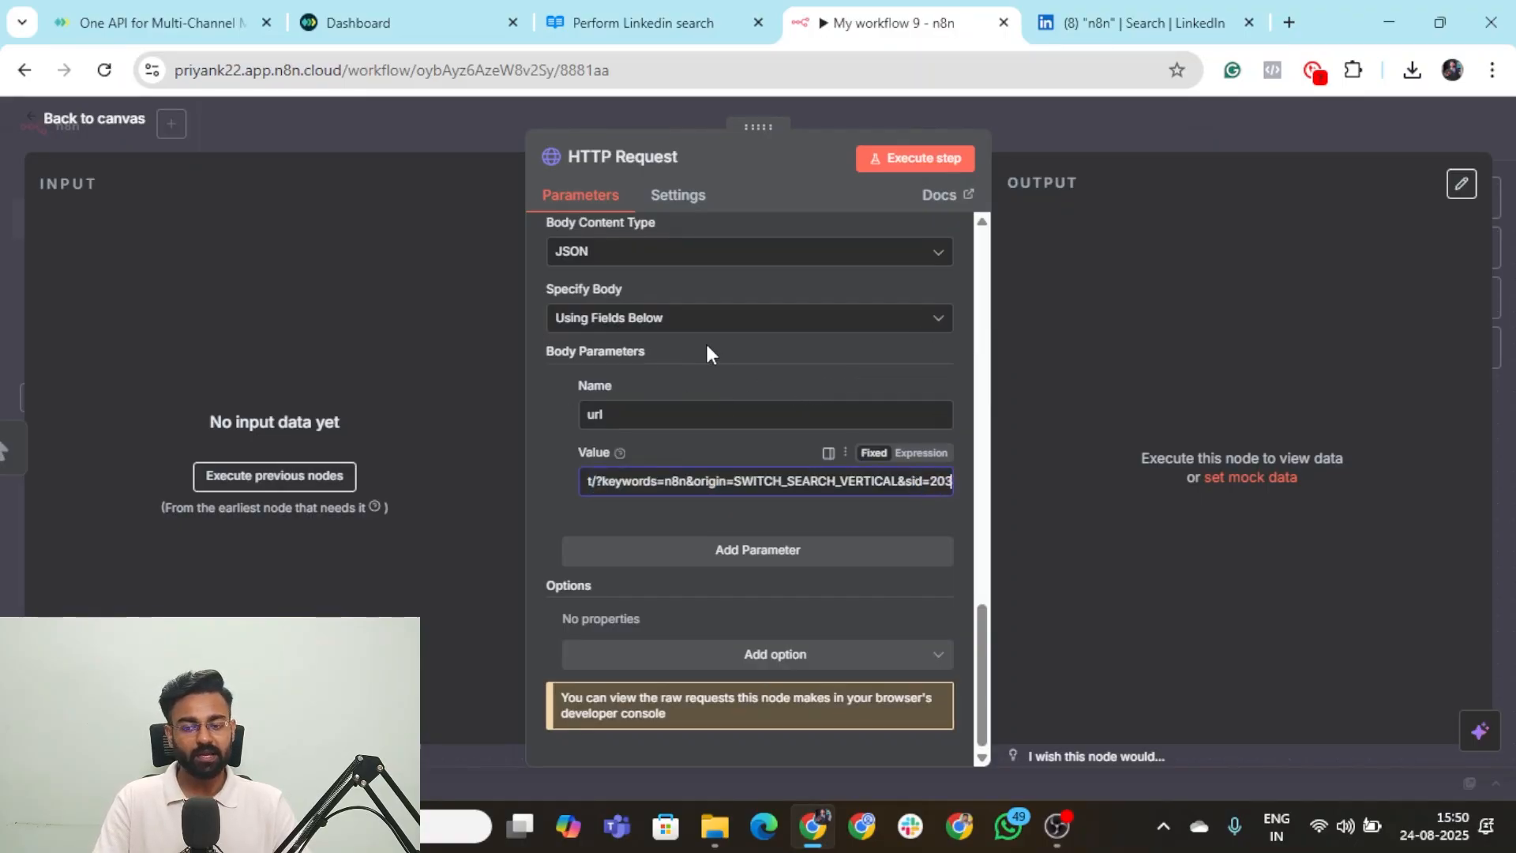
# Check the body parameter settings and run the HTTP Request node with the posts search URL.
pyautogui.scroll(2, 671, 299)
pyautogui.click(672, 299)
pyautogui.scroll(-2, 671, 298)
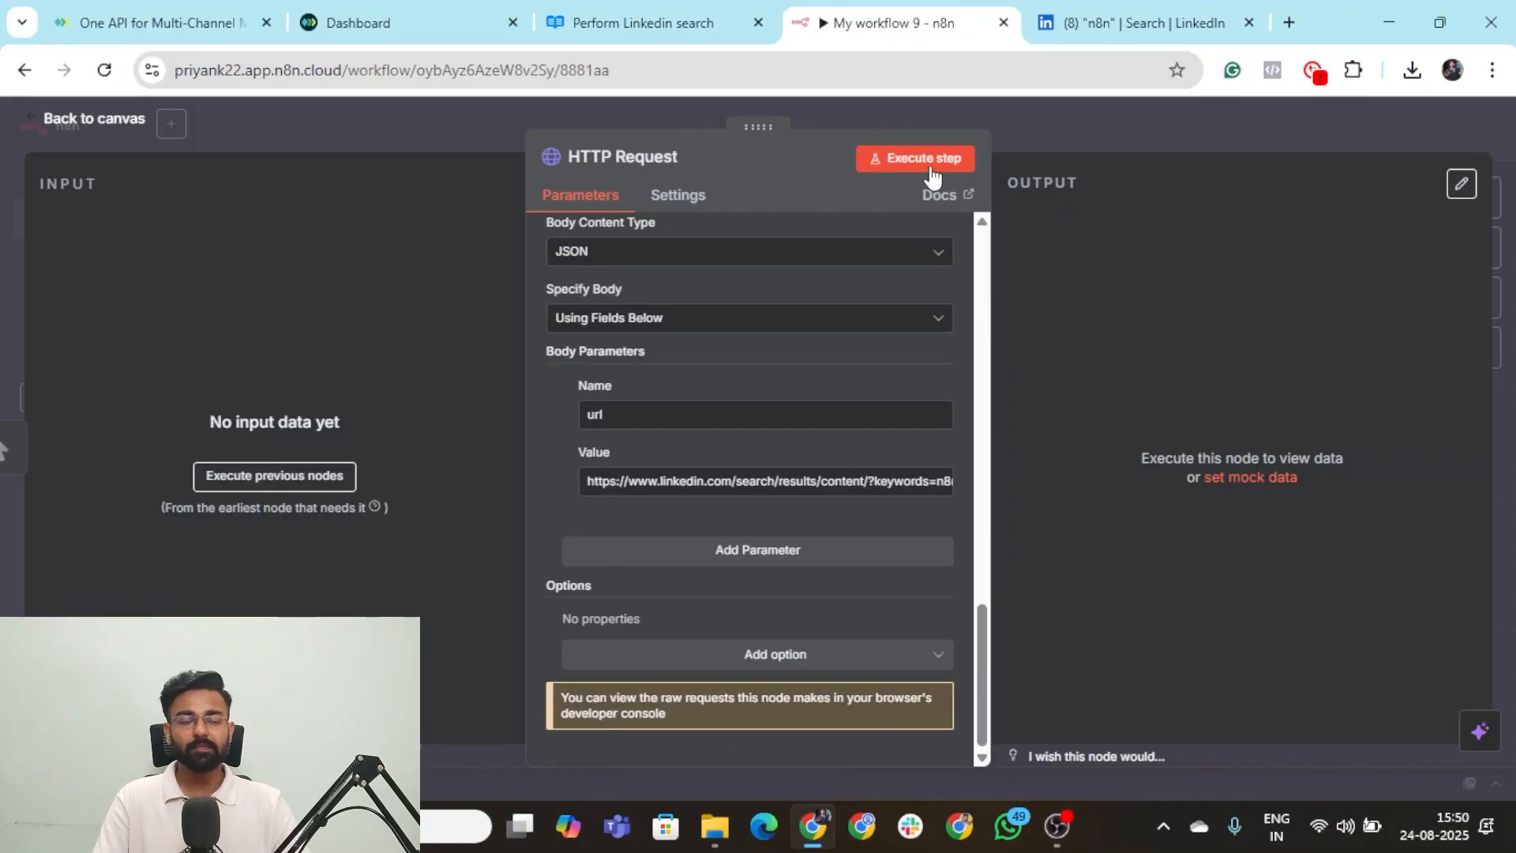
pyautogui.click(932, 164)
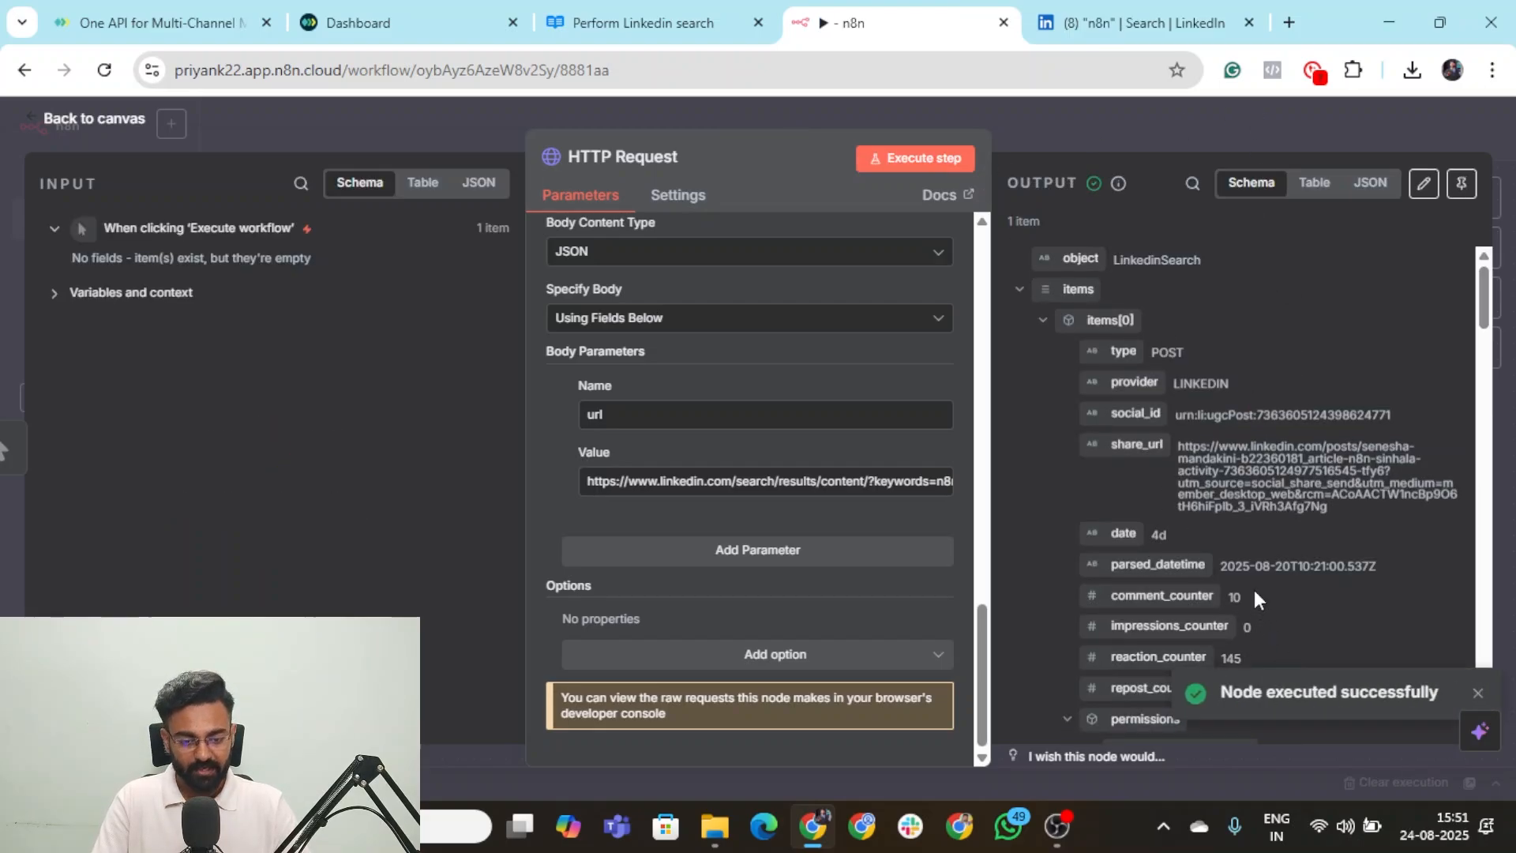
# Examine the HTTP Request node's output, reading each returned post's text, author, share URL and engagement counters, plus the config and paging data.
pyautogui.scroll(-4, 1224, 511)
pyautogui.scroll(4, 1156, 300)
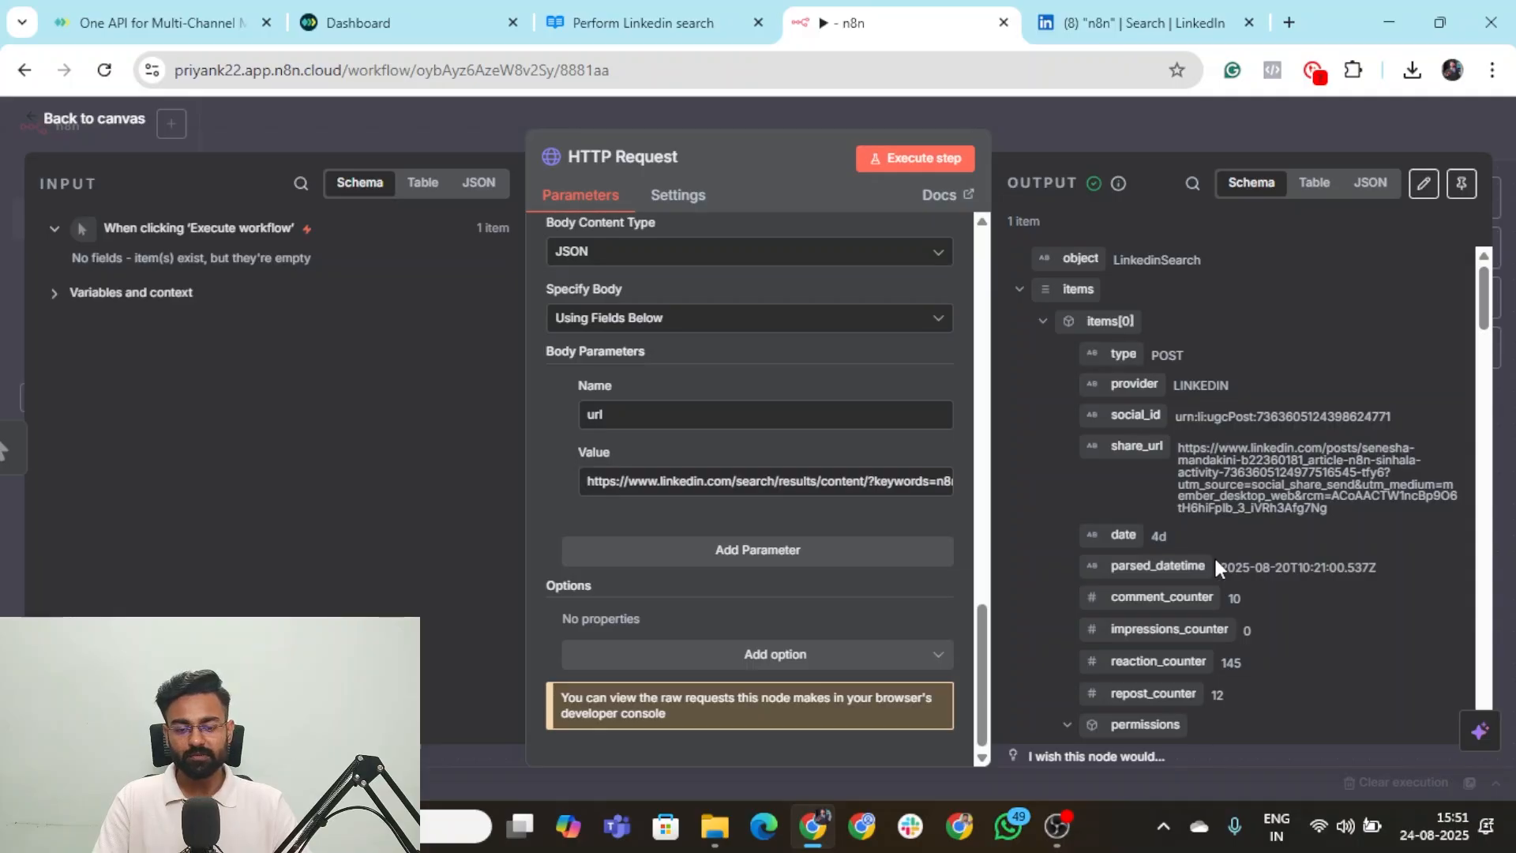
pyautogui.scroll(-5, 1214, 556)
pyautogui.scroll(-4, 1185, 434)
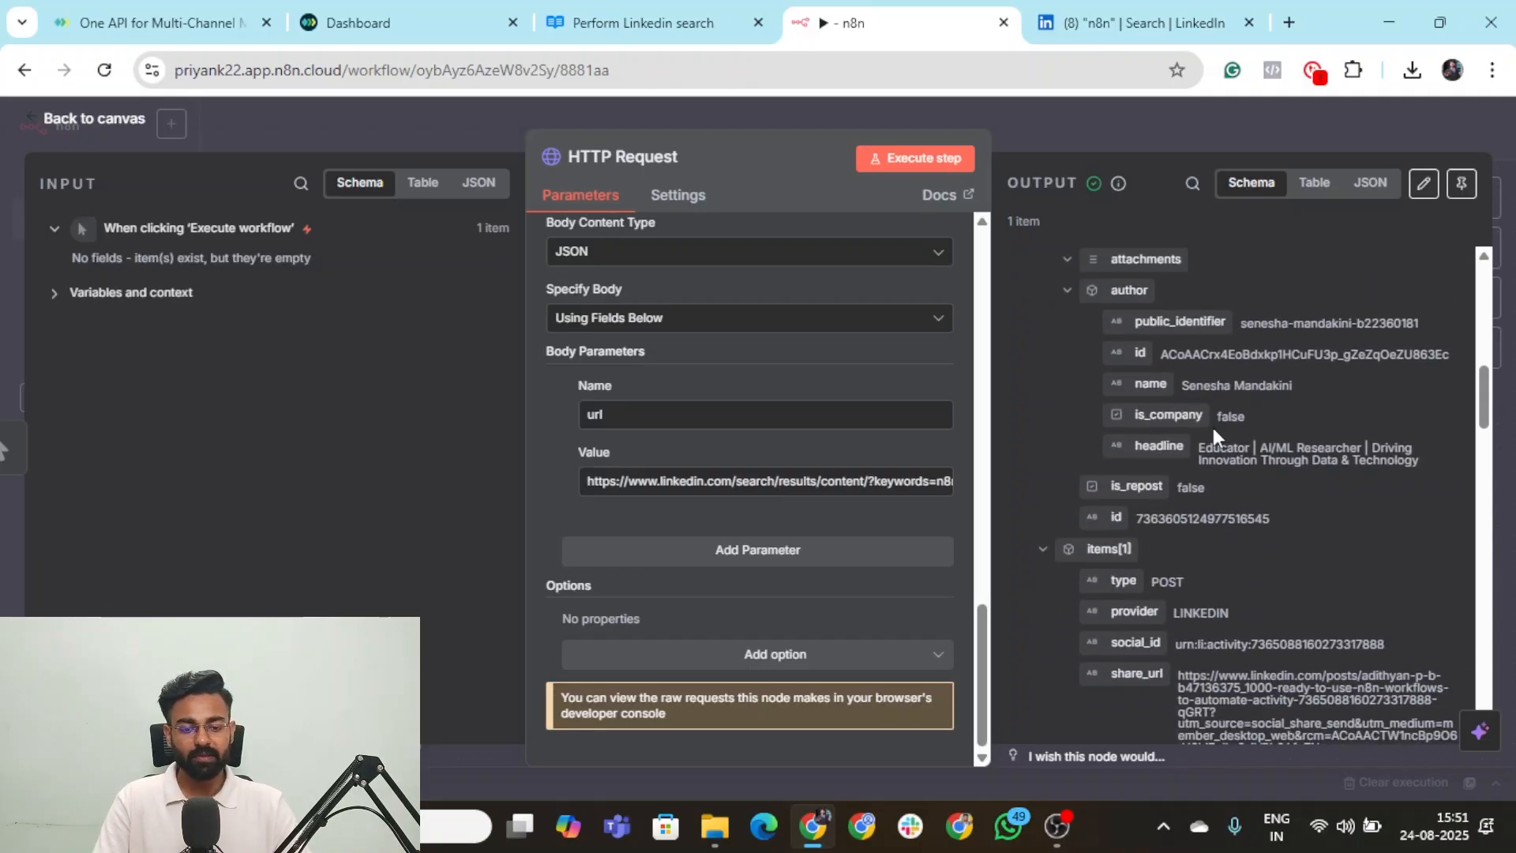
pyautogui.scroll(12, 1216, 433)
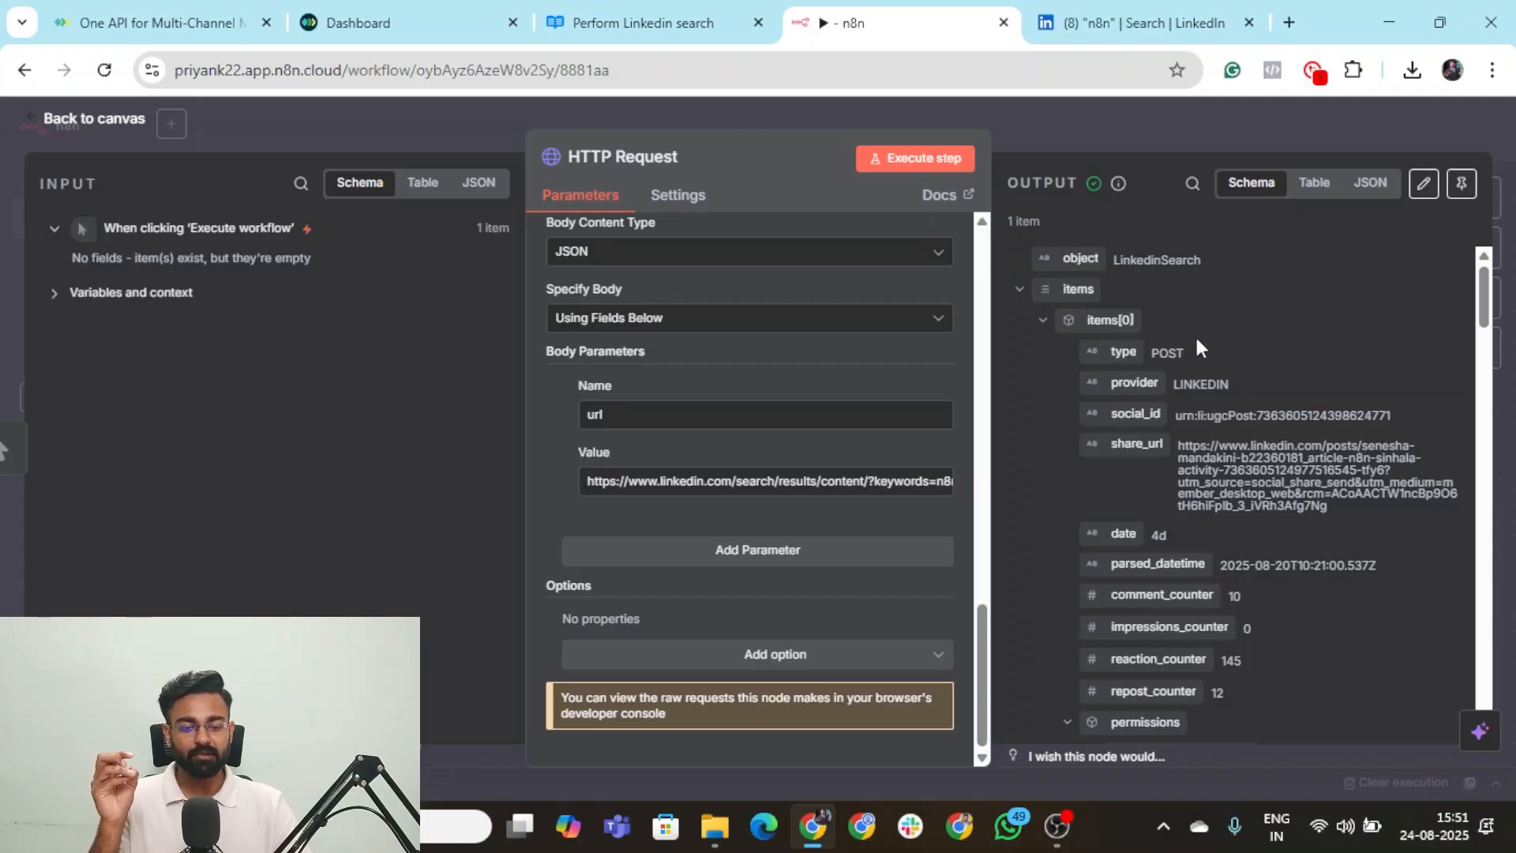
pyautogui.scroll(-5, 1197, 341)
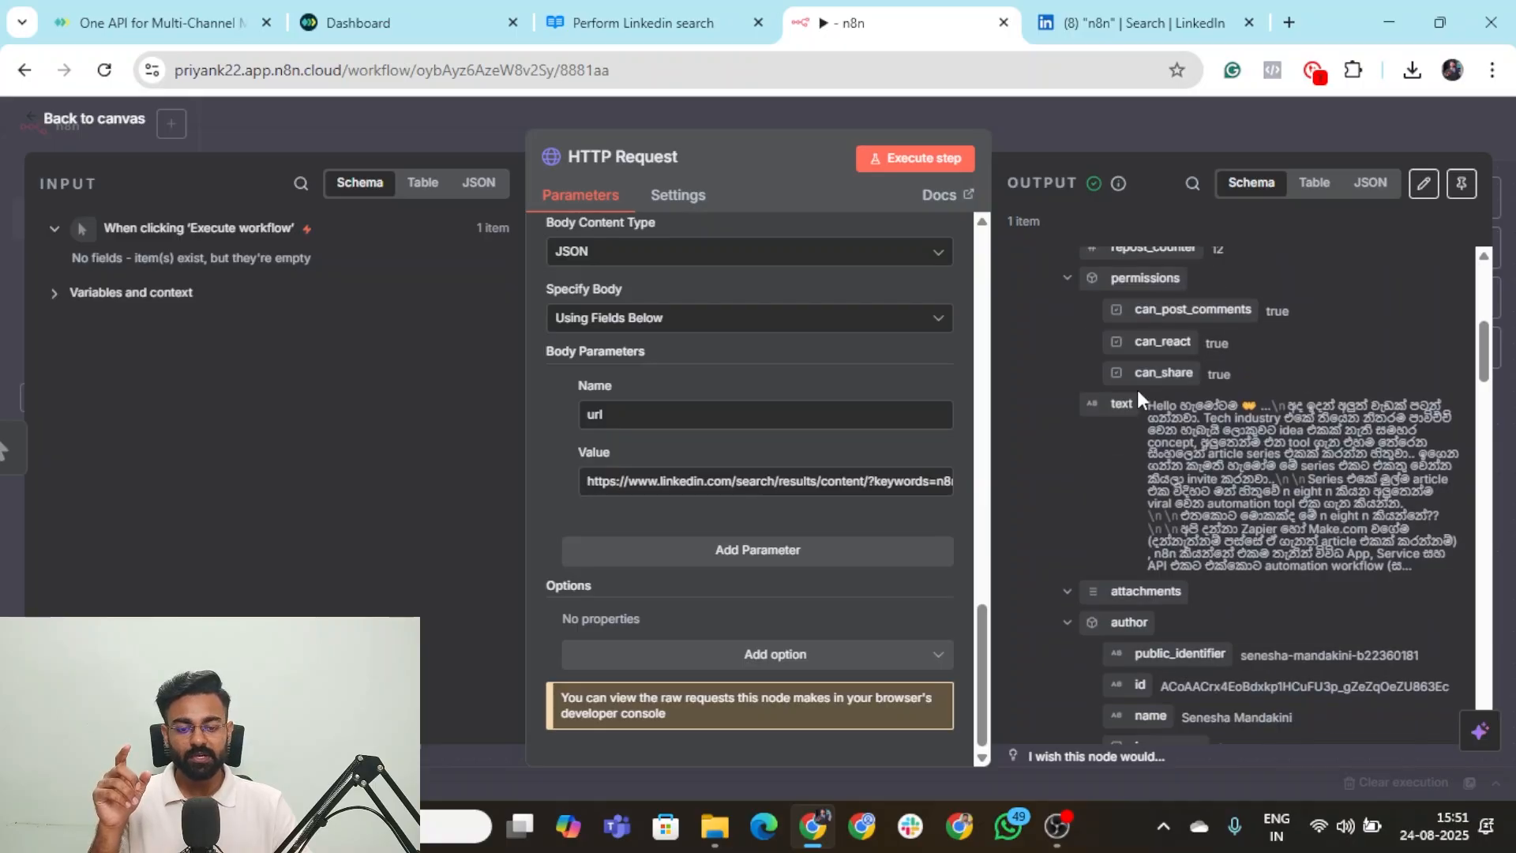
pyautogui.scroll(-6, 1129, 371)
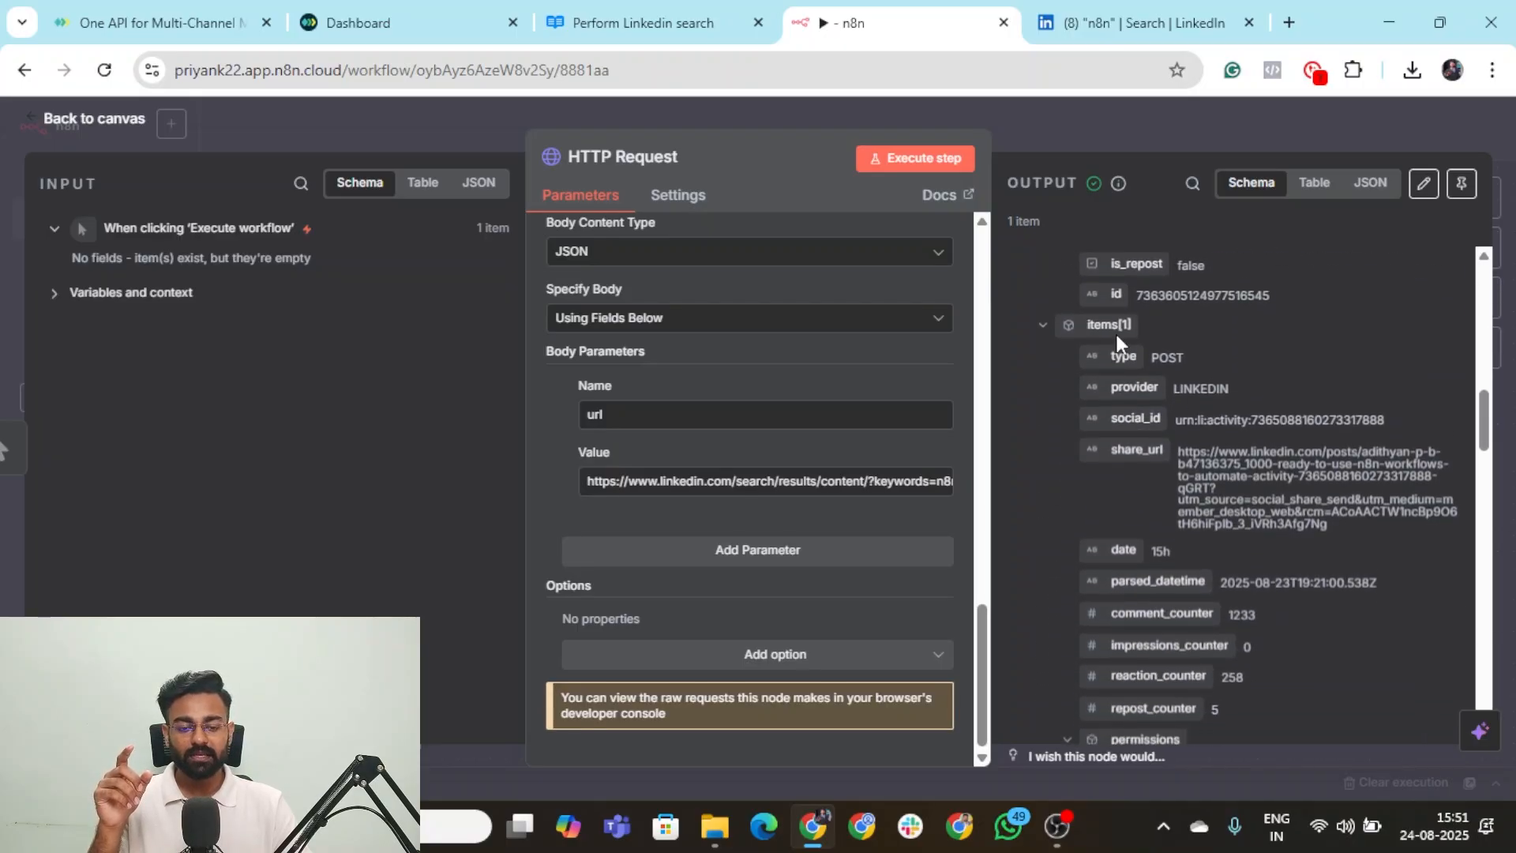
pyautogui.scroll(-8, 1239, 429)
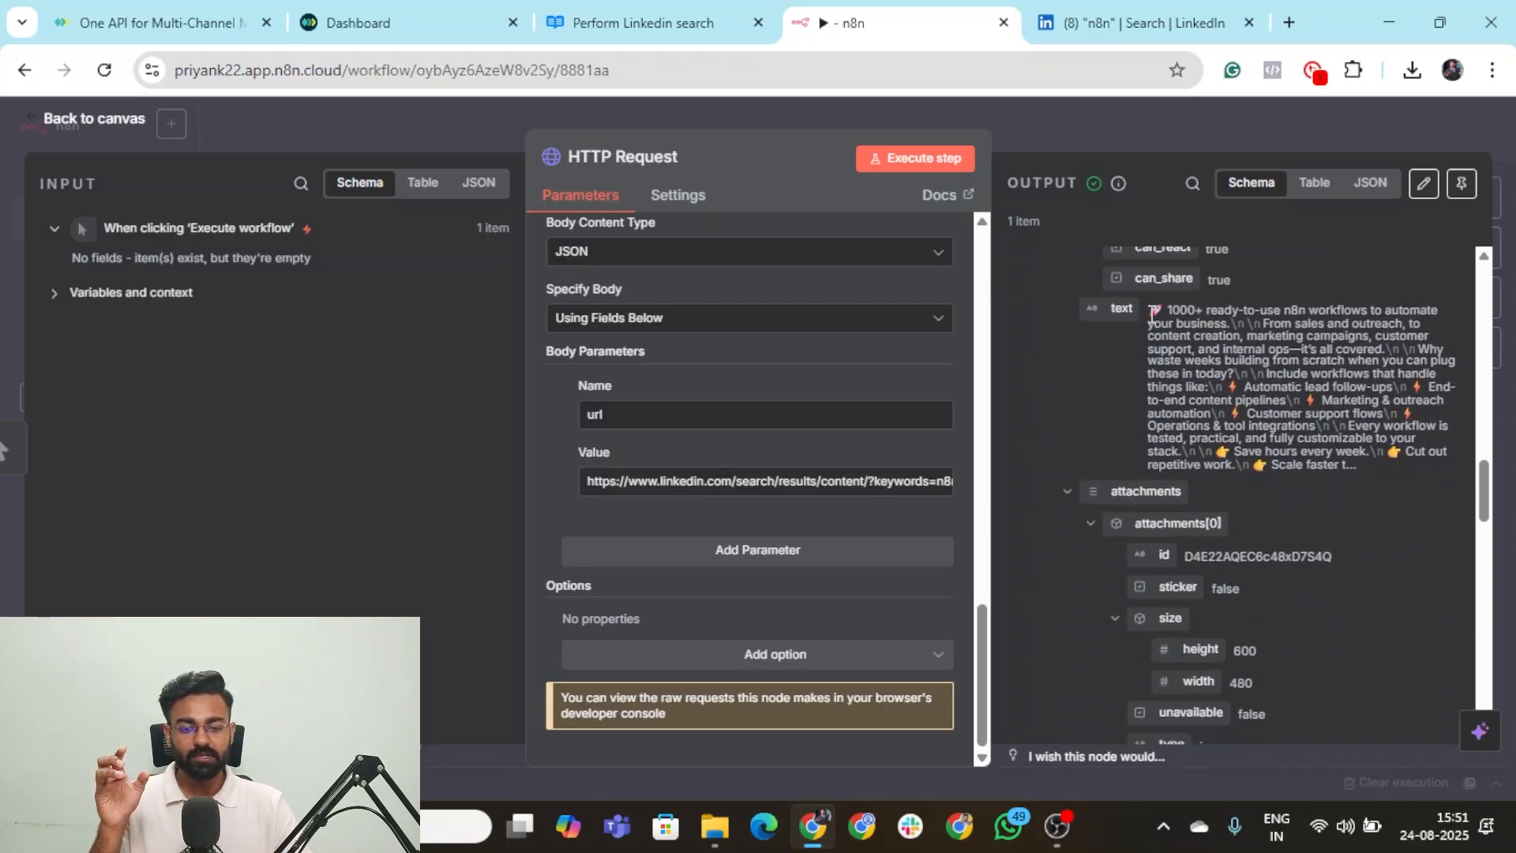
pyautogui.moveTo(1152, 312); pyautogui.dragTo(1401, 452)
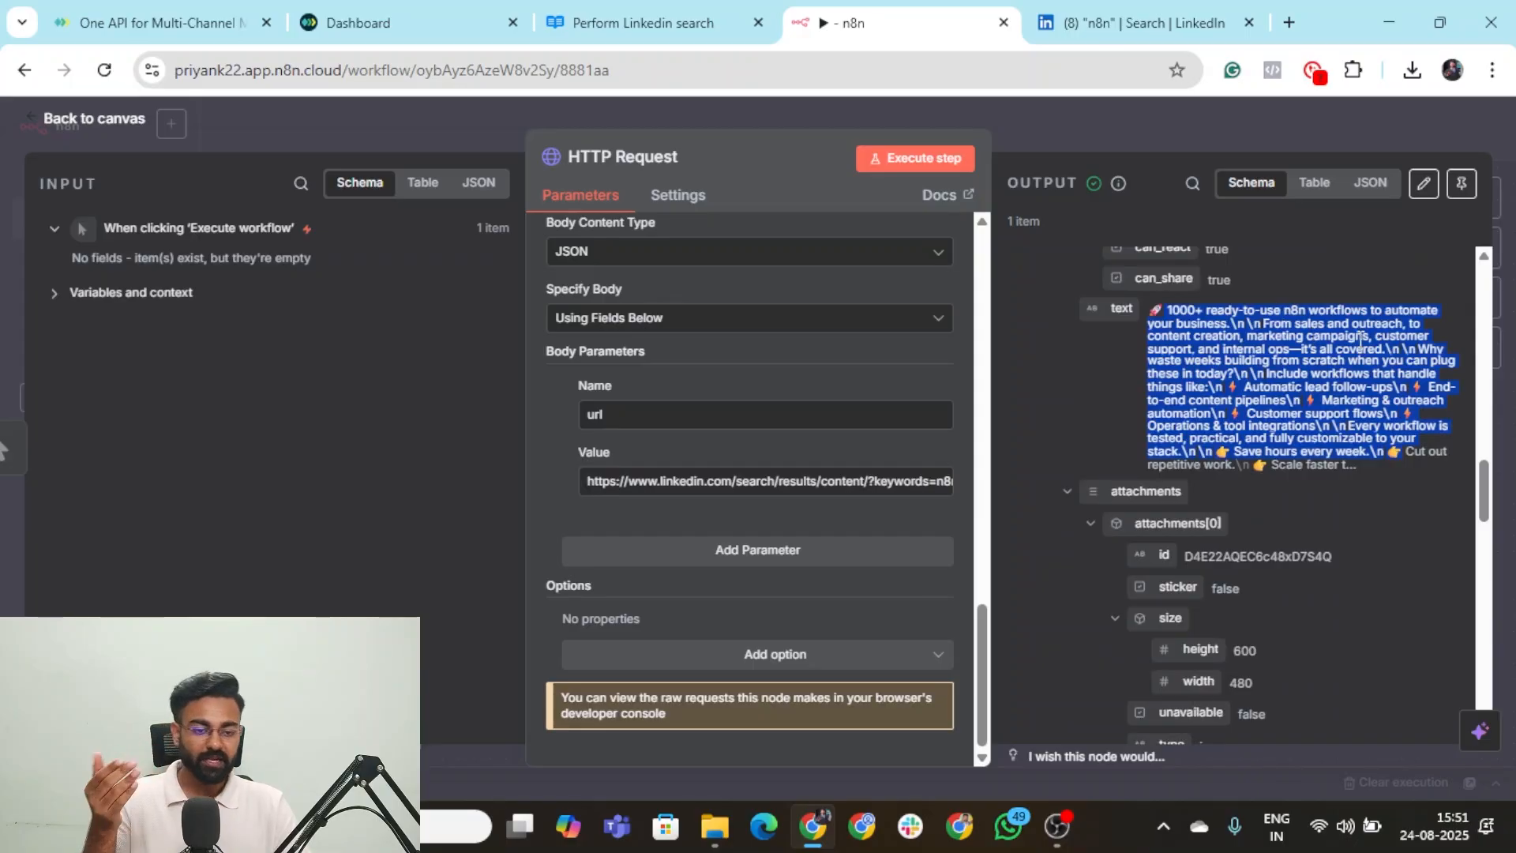
pyautogui.scroll(-10, 1360, 340)
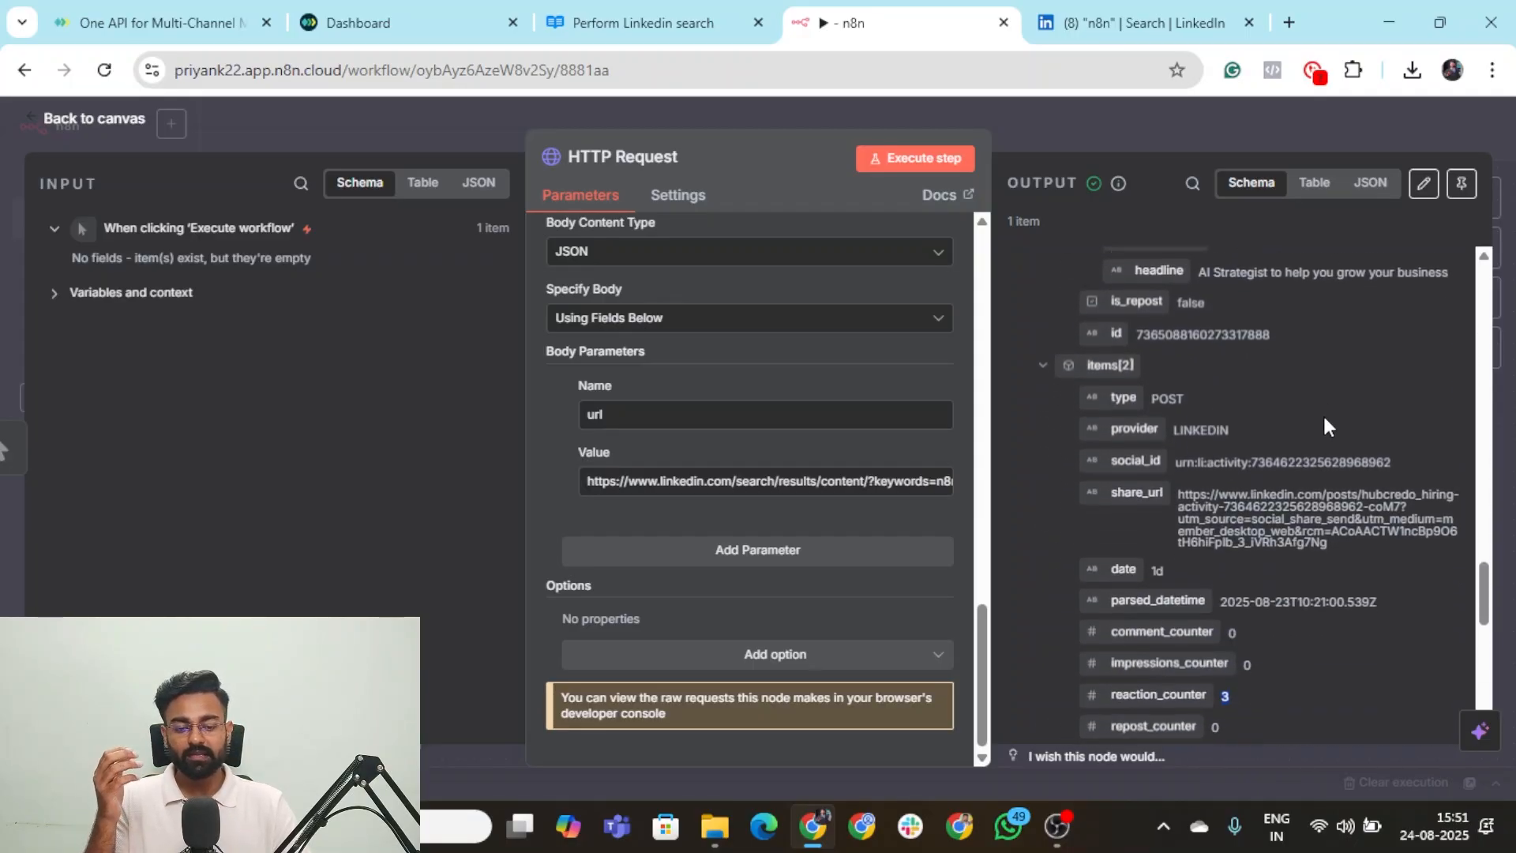
pyautogui.scroll(-6, 1326, 426)
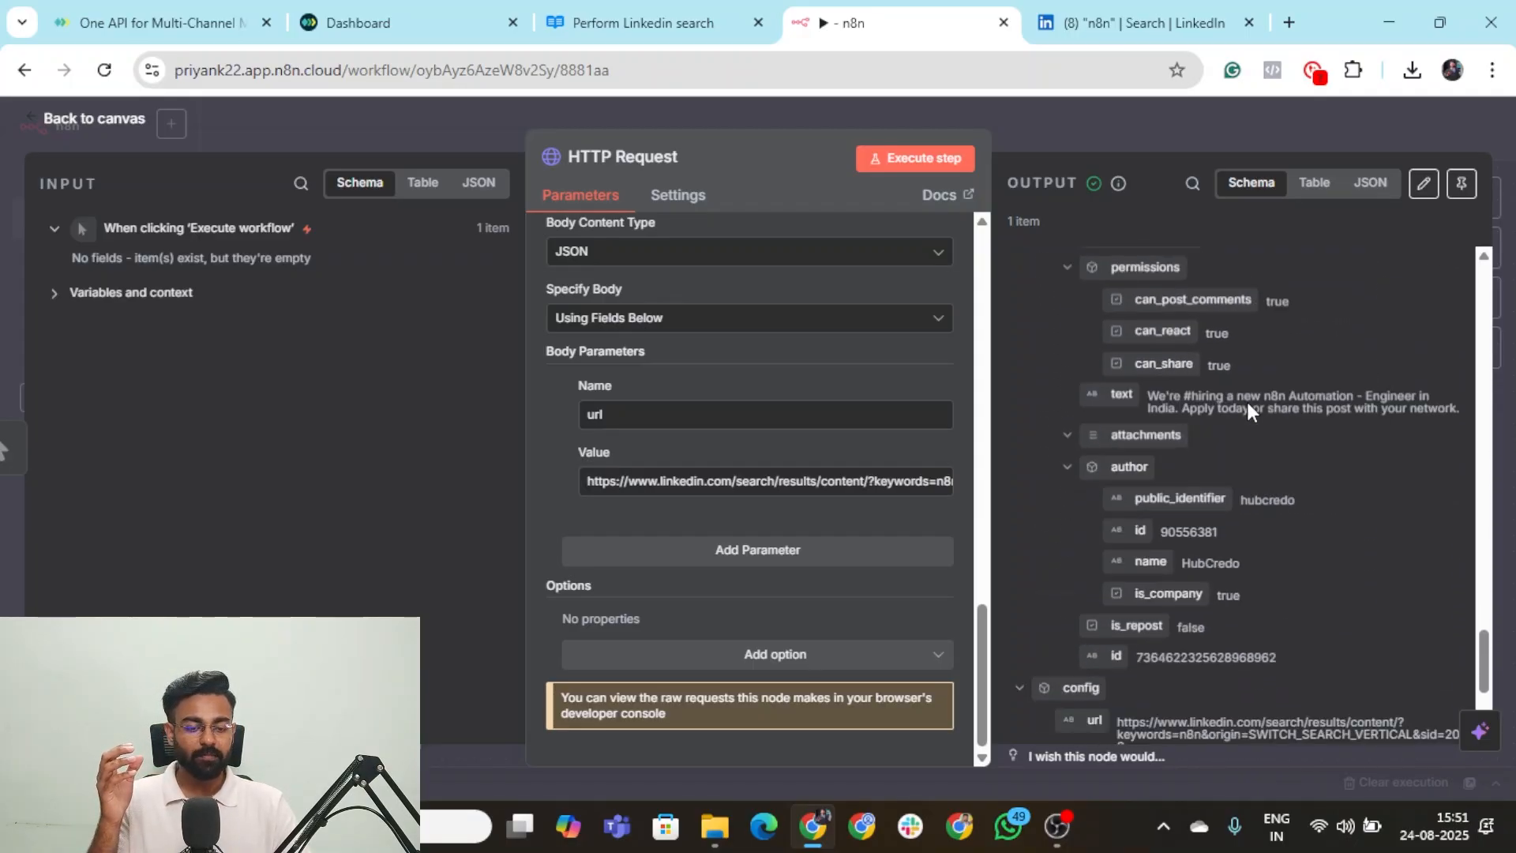
pyautogui.scroll(-4, 1247, 406)
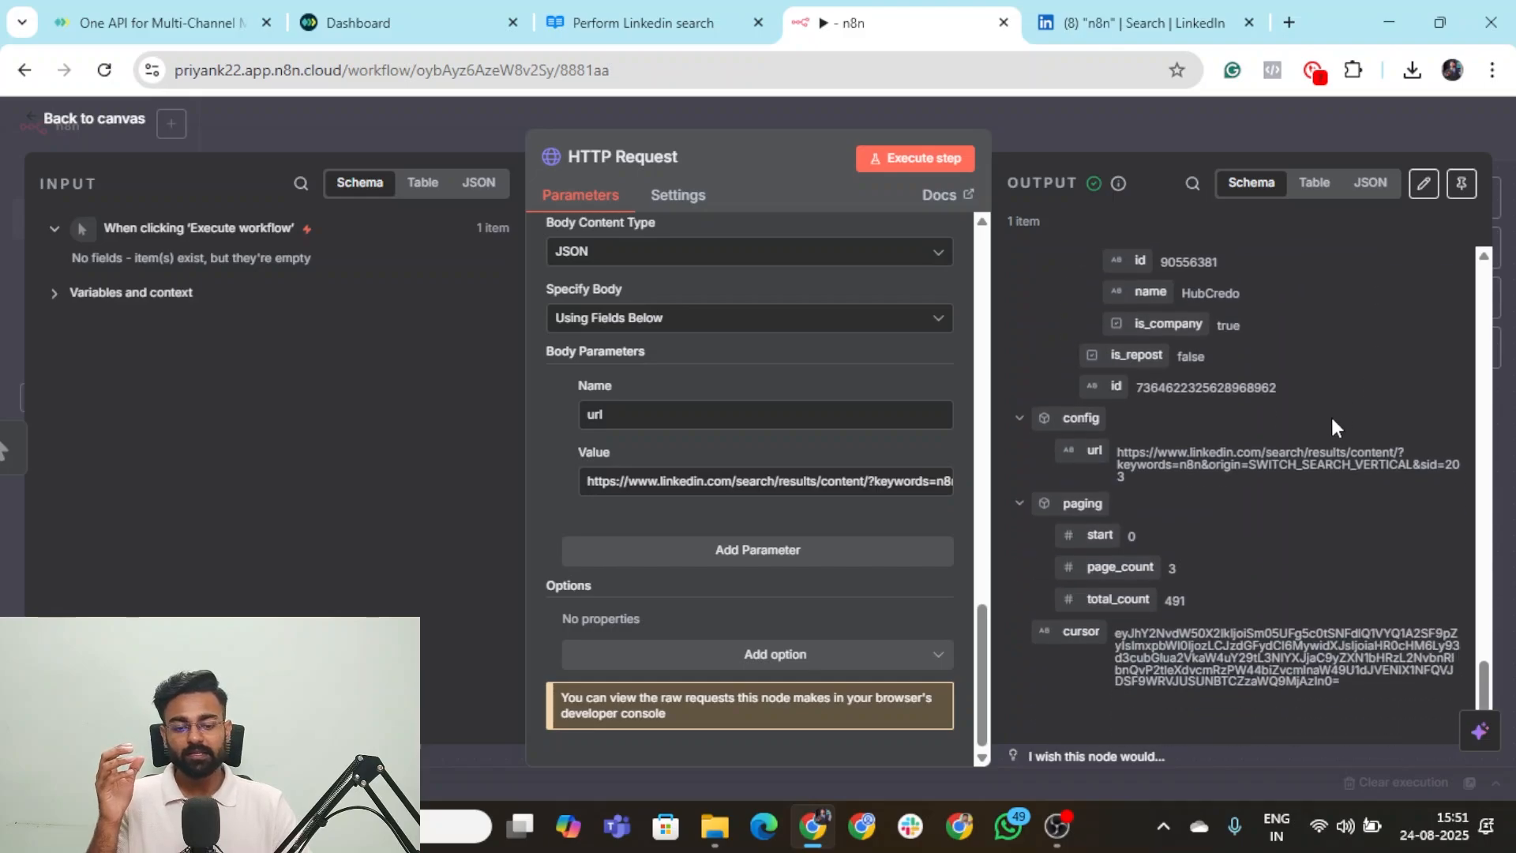
pyautogui.scroll(10, 1192, 419)
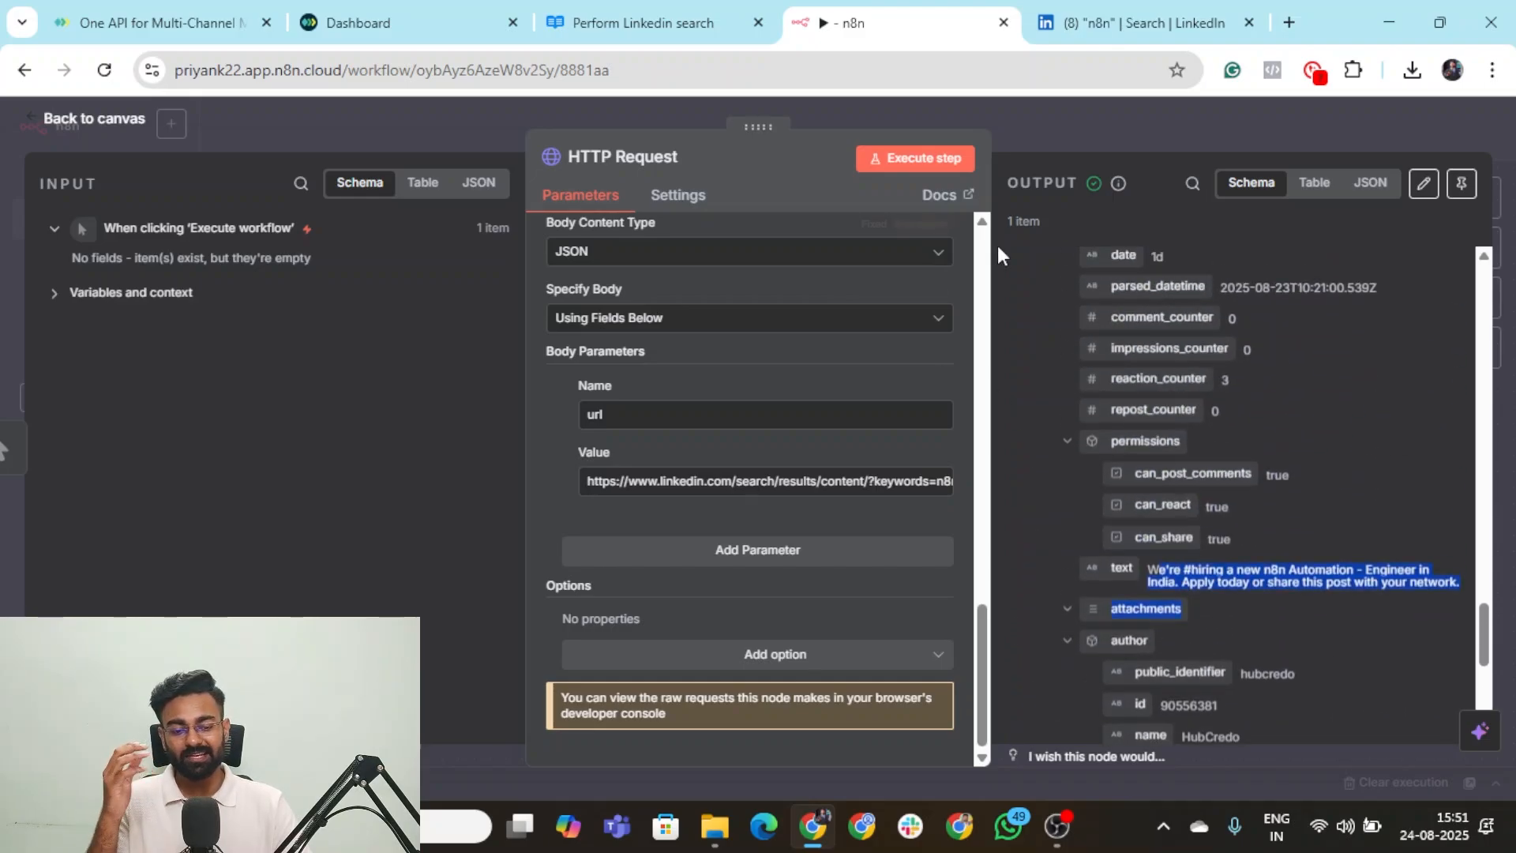
pyautogui.scroll(1, 1221, 533)
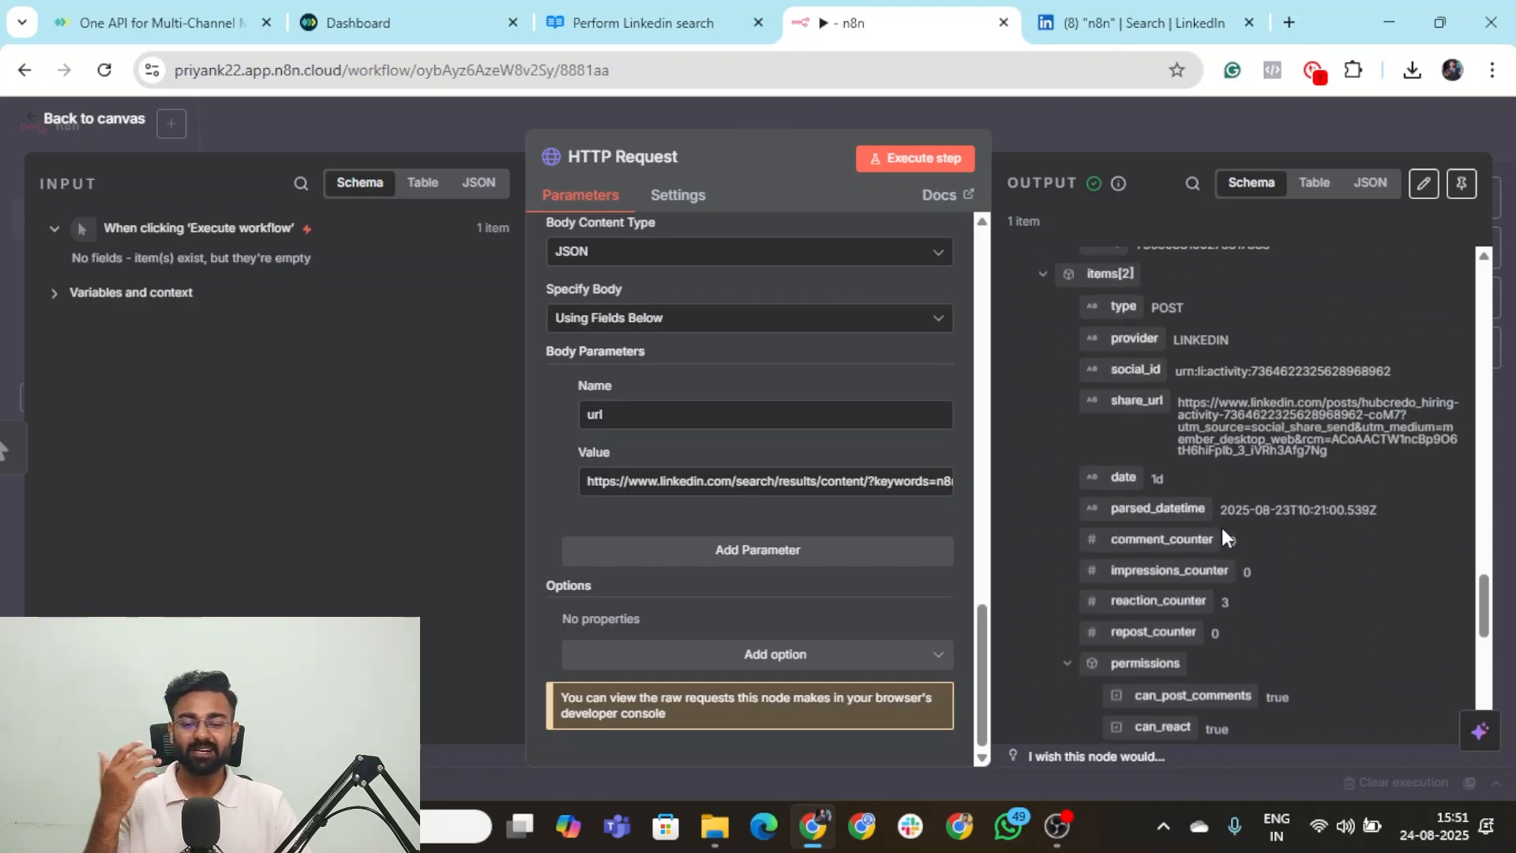
# Switch to the LinkedIn posts search for n8n and compare its first posts with the items returned by the HTTP Request node.
pyautogui.hotkey('ctrl', 'Tab')
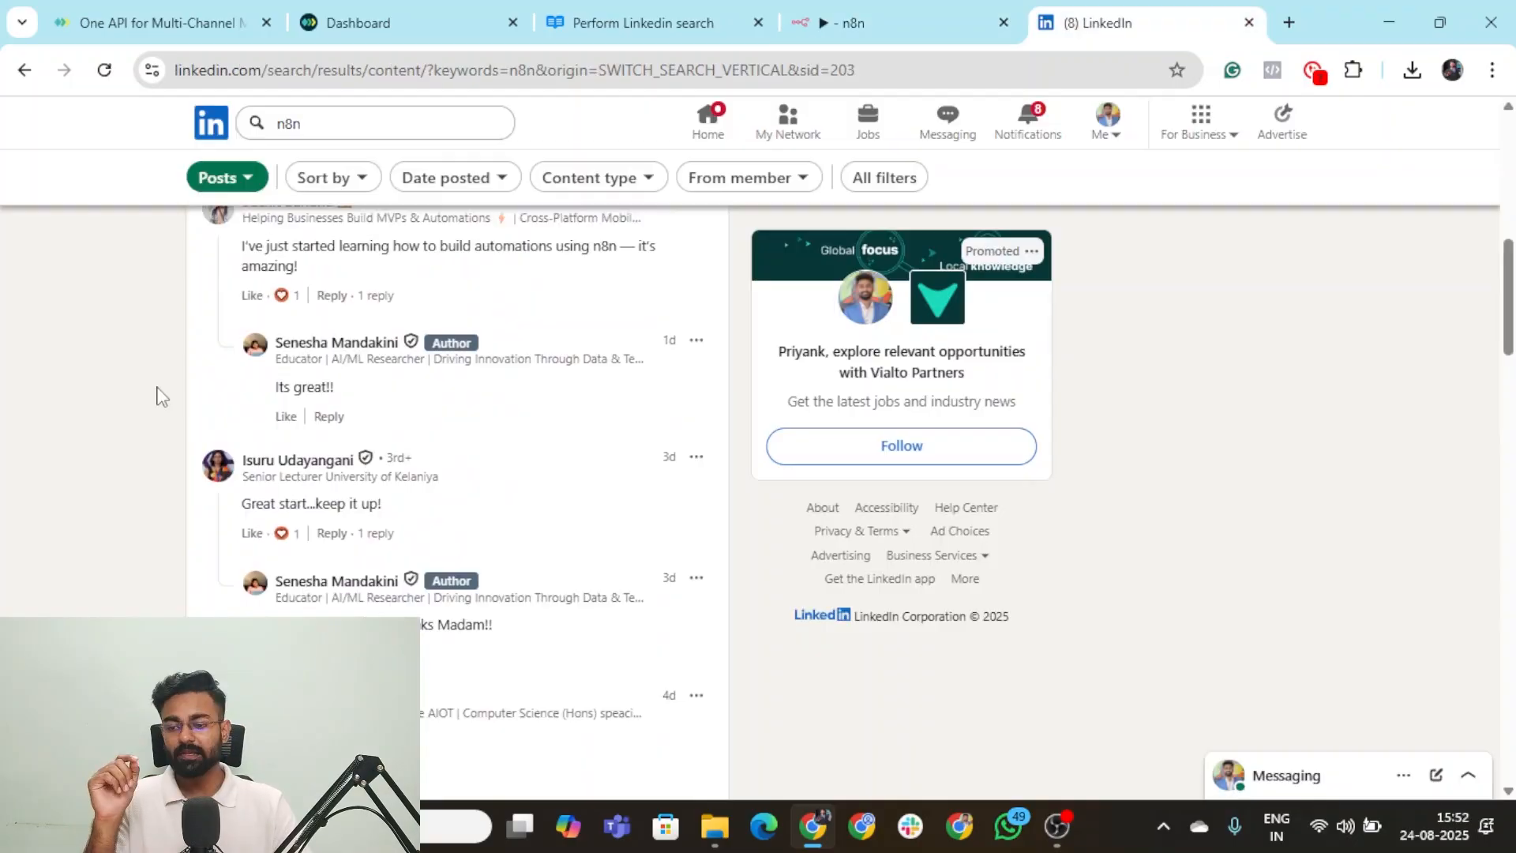
pyautogui.scroll(5, 160, 363)
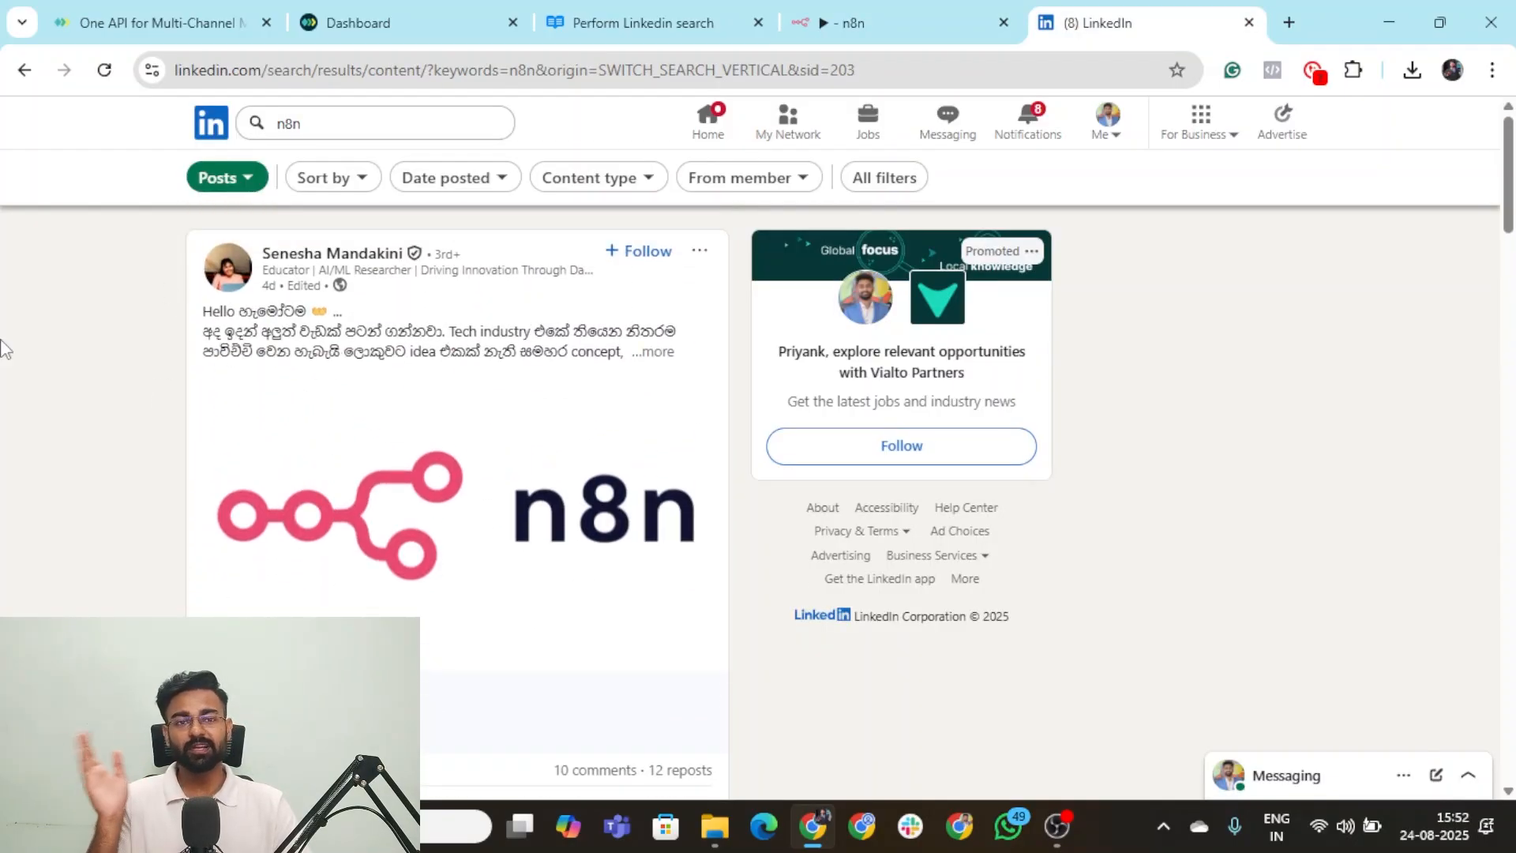
pyautogui.scroll(-1, 127, 318)
pyautogui.scroll(-15, 121, 318)
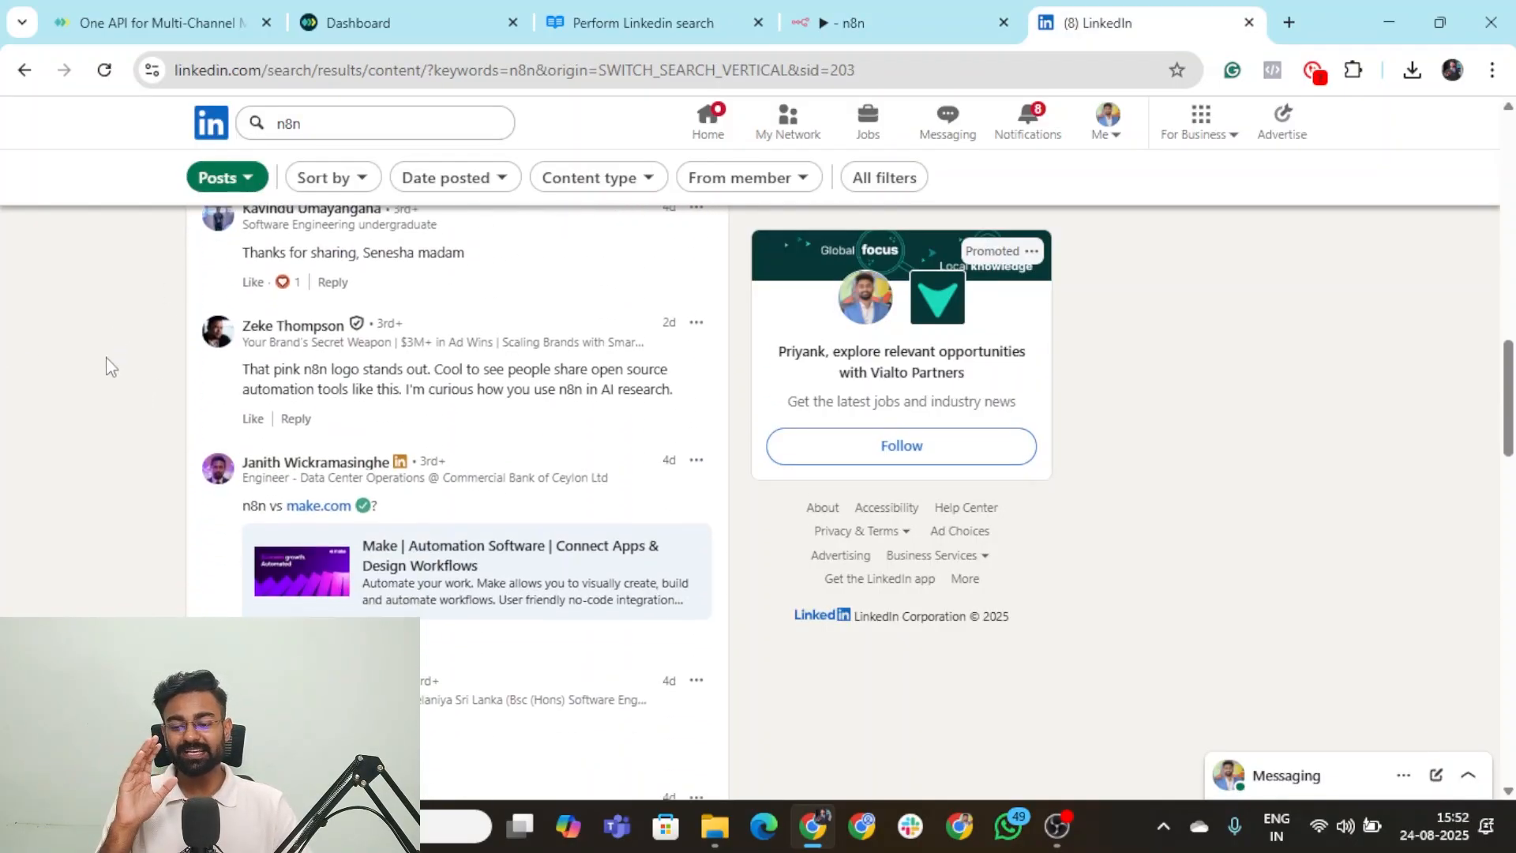
pyautogui.scroll(7, 110, 367)
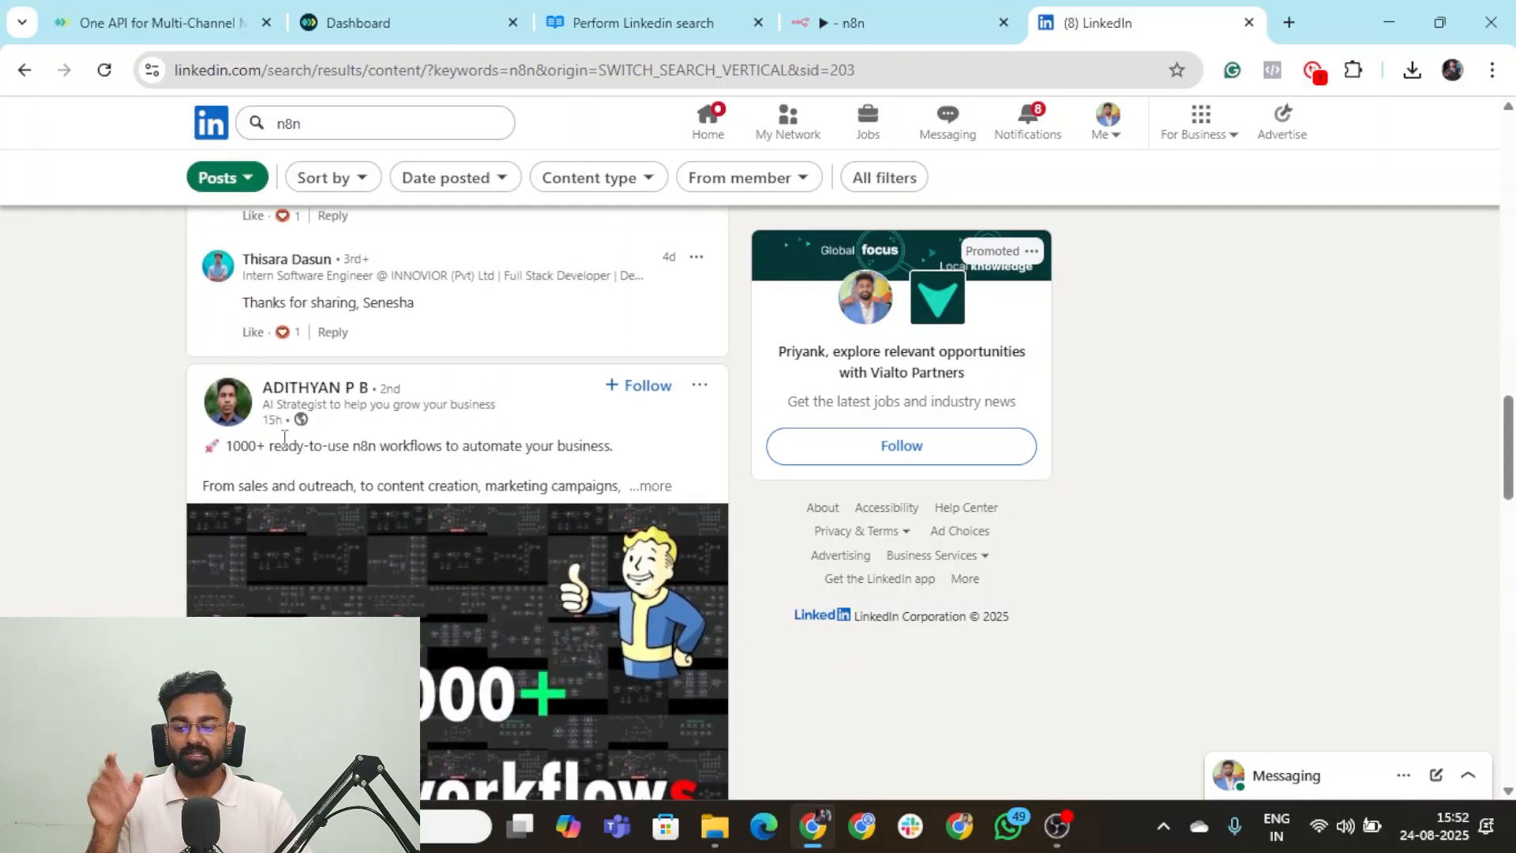
pyautogui.scroll(-7, 182, 496)
pyautogui.scroll(-10, 184, 496)
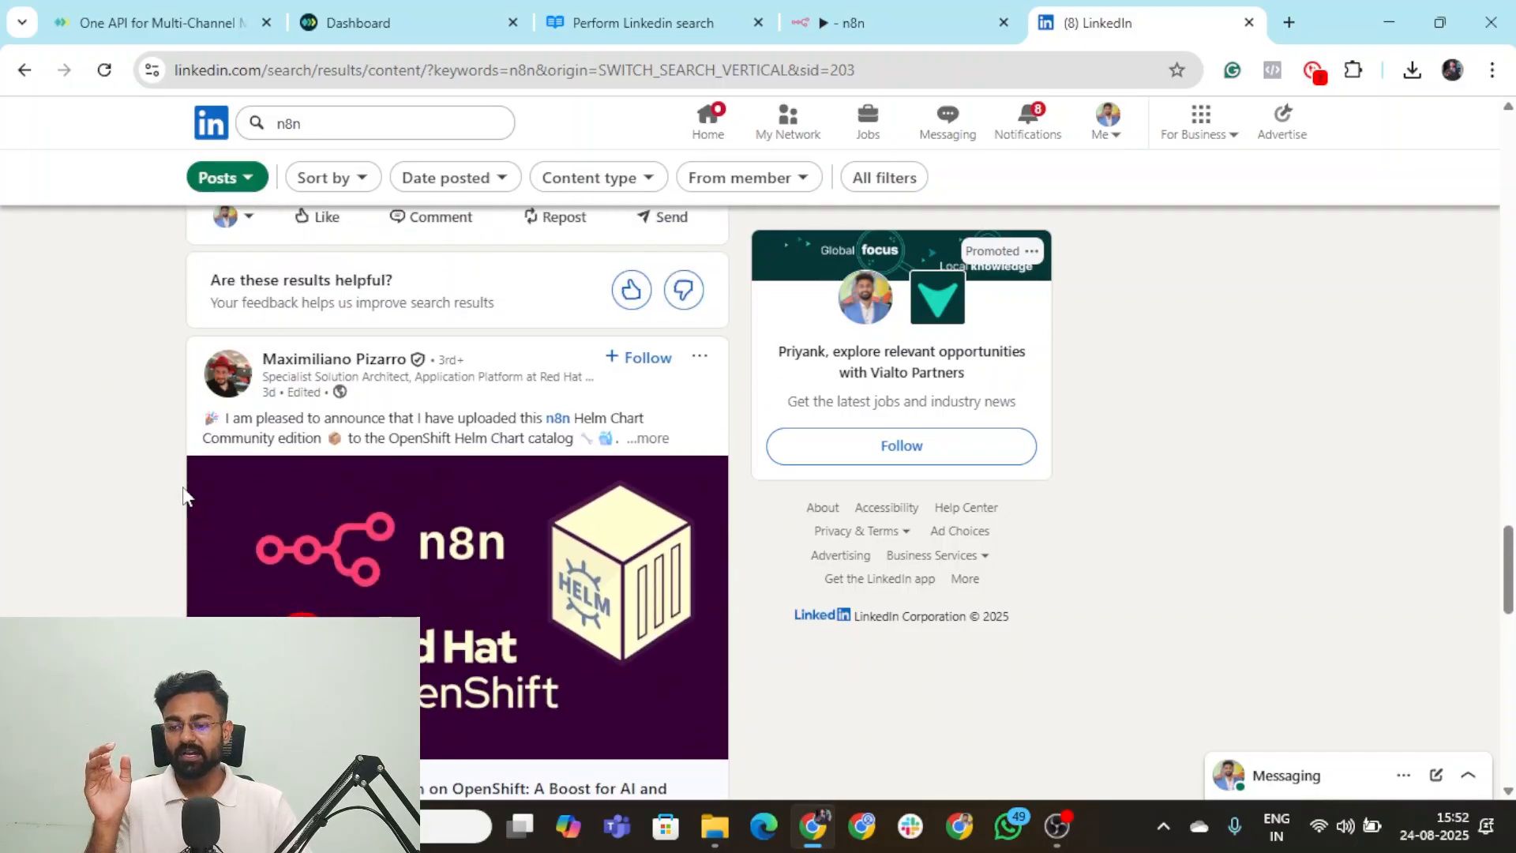
pyautogui.scroll(4, 260, 419)
pyautogui.scroll(1, 261, 418)
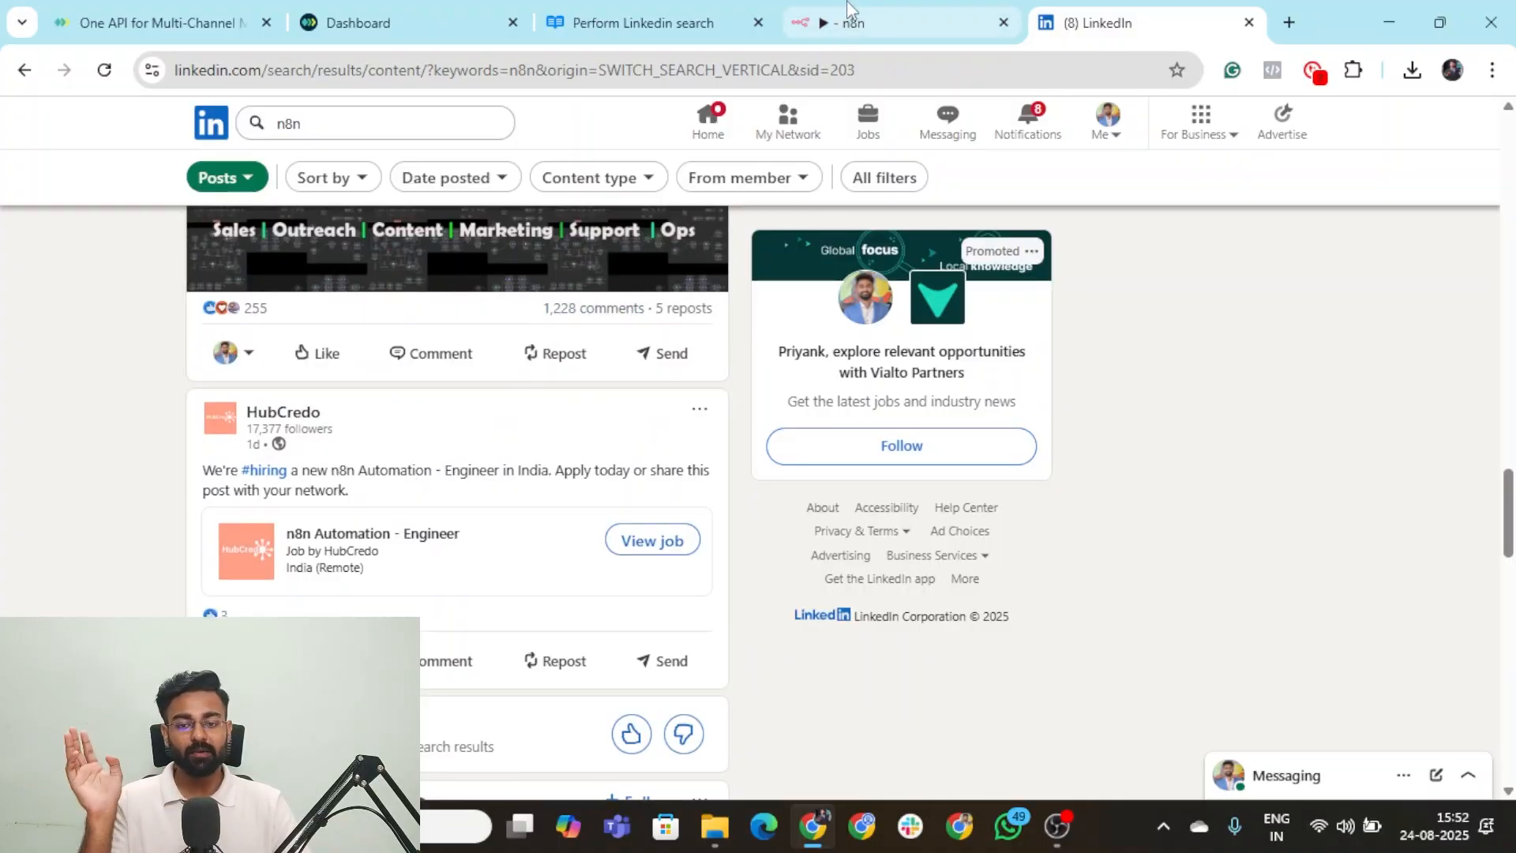
# Return to the n8n workflow, recheck the start of the HTTP Request output and close the node to show the canvas.
pyautogui.click(852, 22)
pyautogui.scroll(15, 1314, 431)
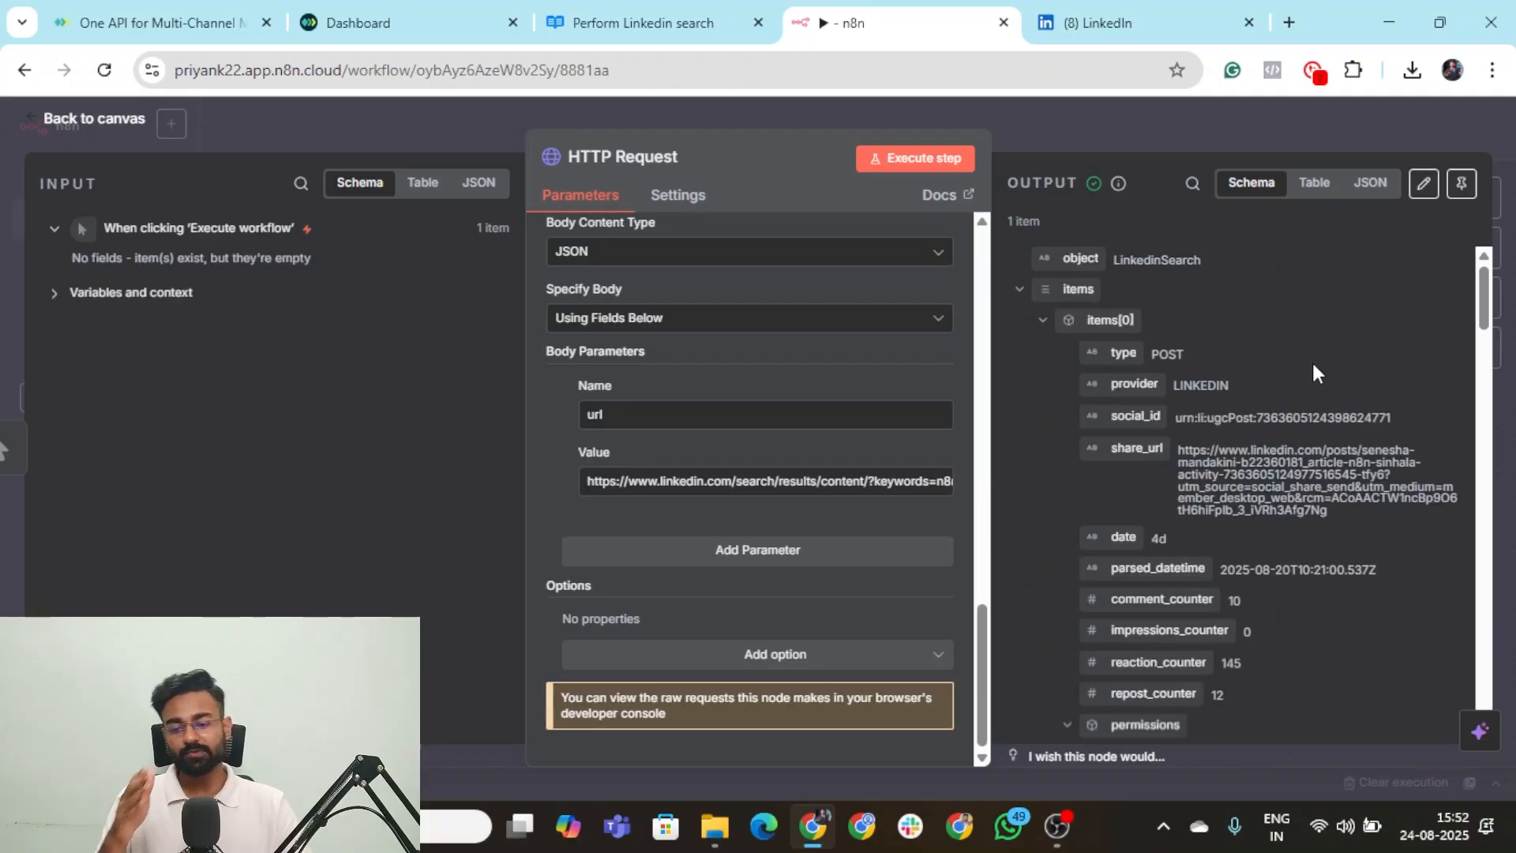
pyautogui.click(1129, 125)
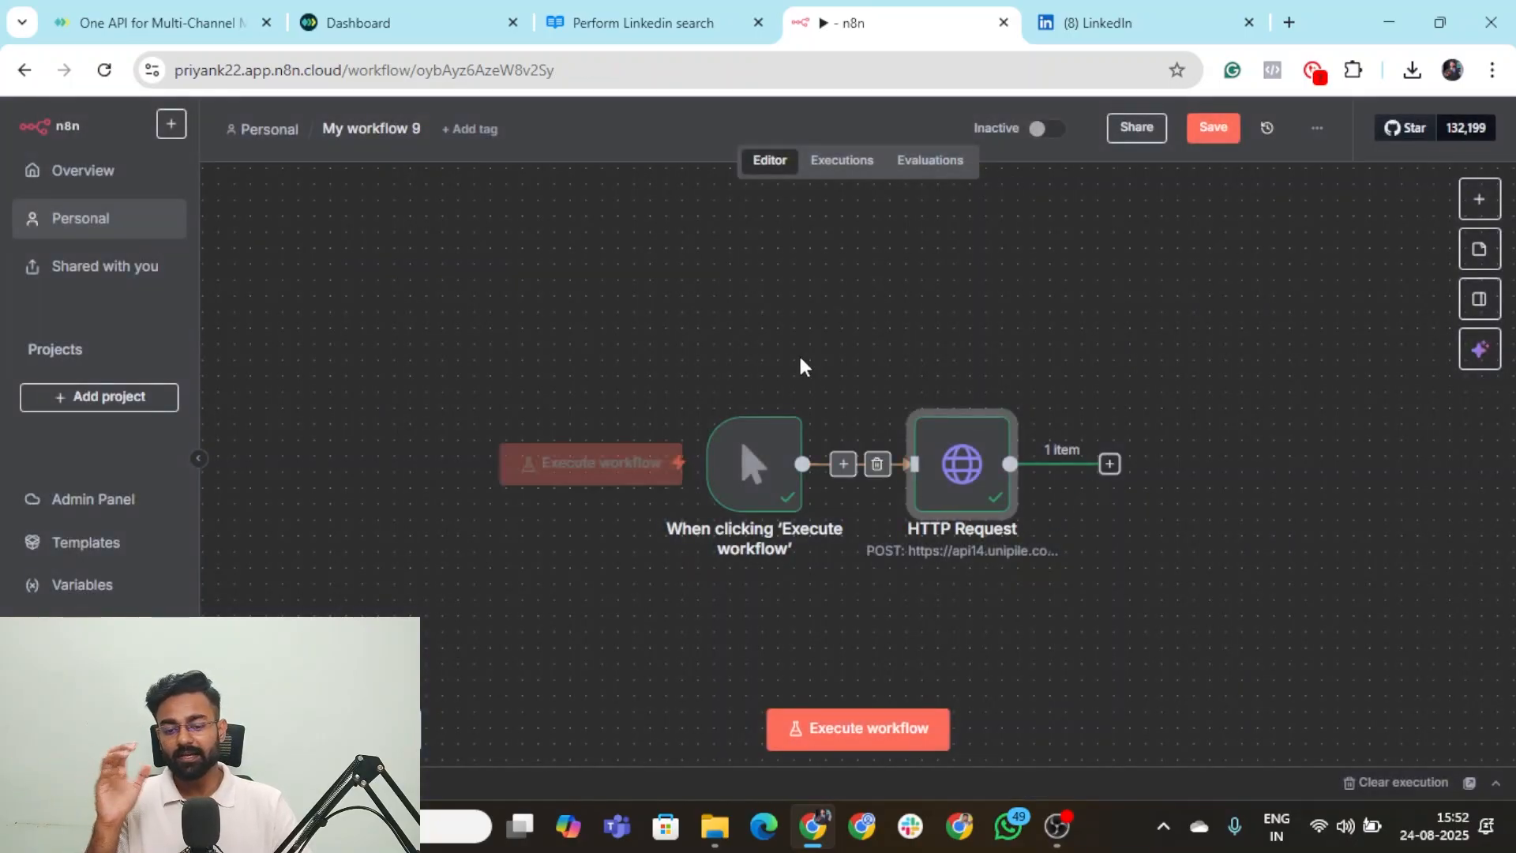
pyautogui.moveTo(594, 287); pyautogui.dragTo(1271, 683)
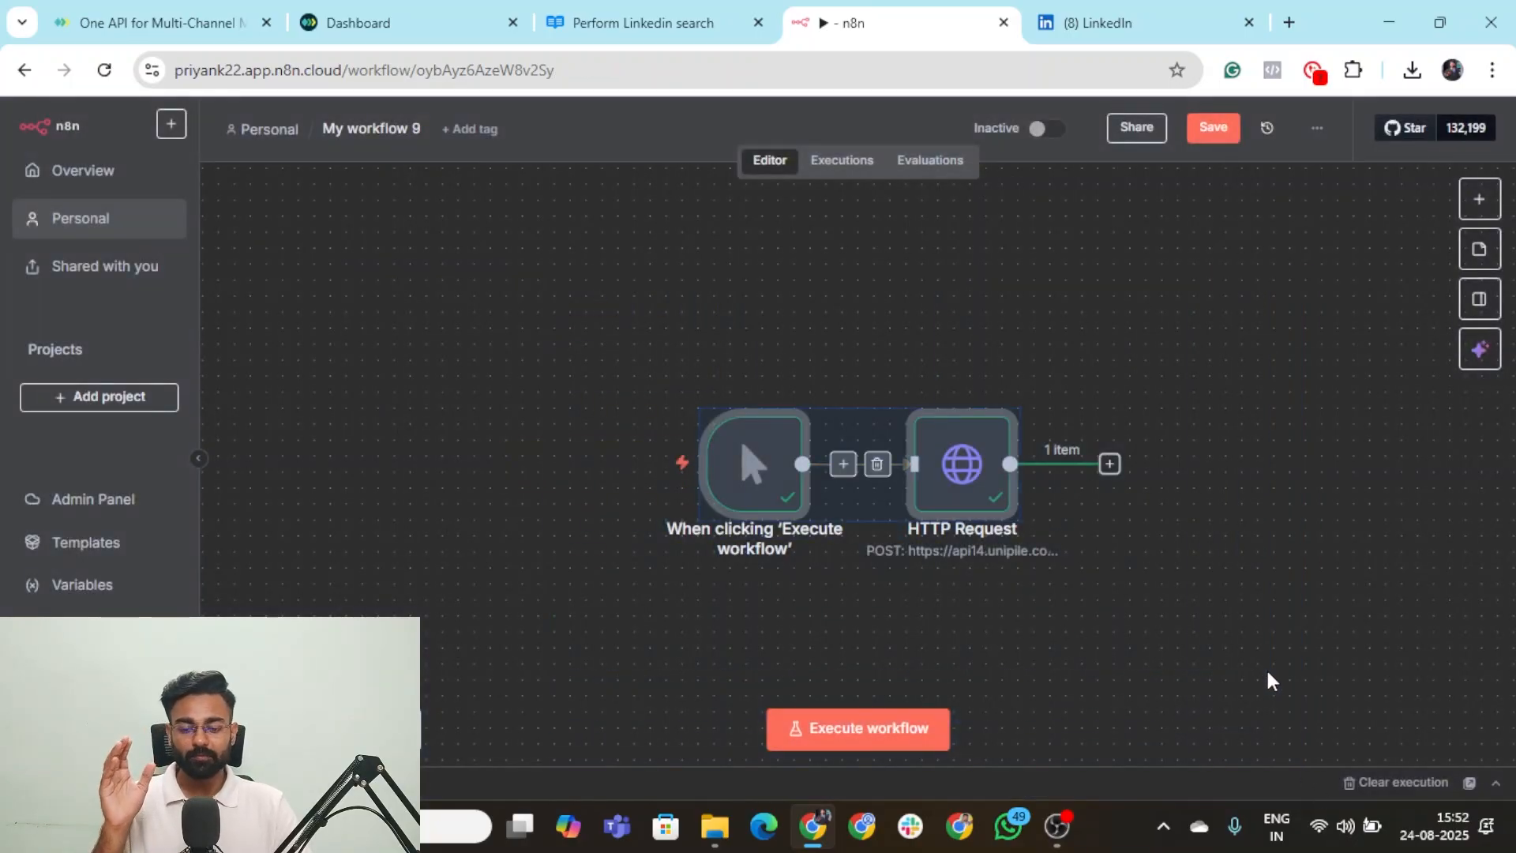
pyautogui.click(1248, 396)
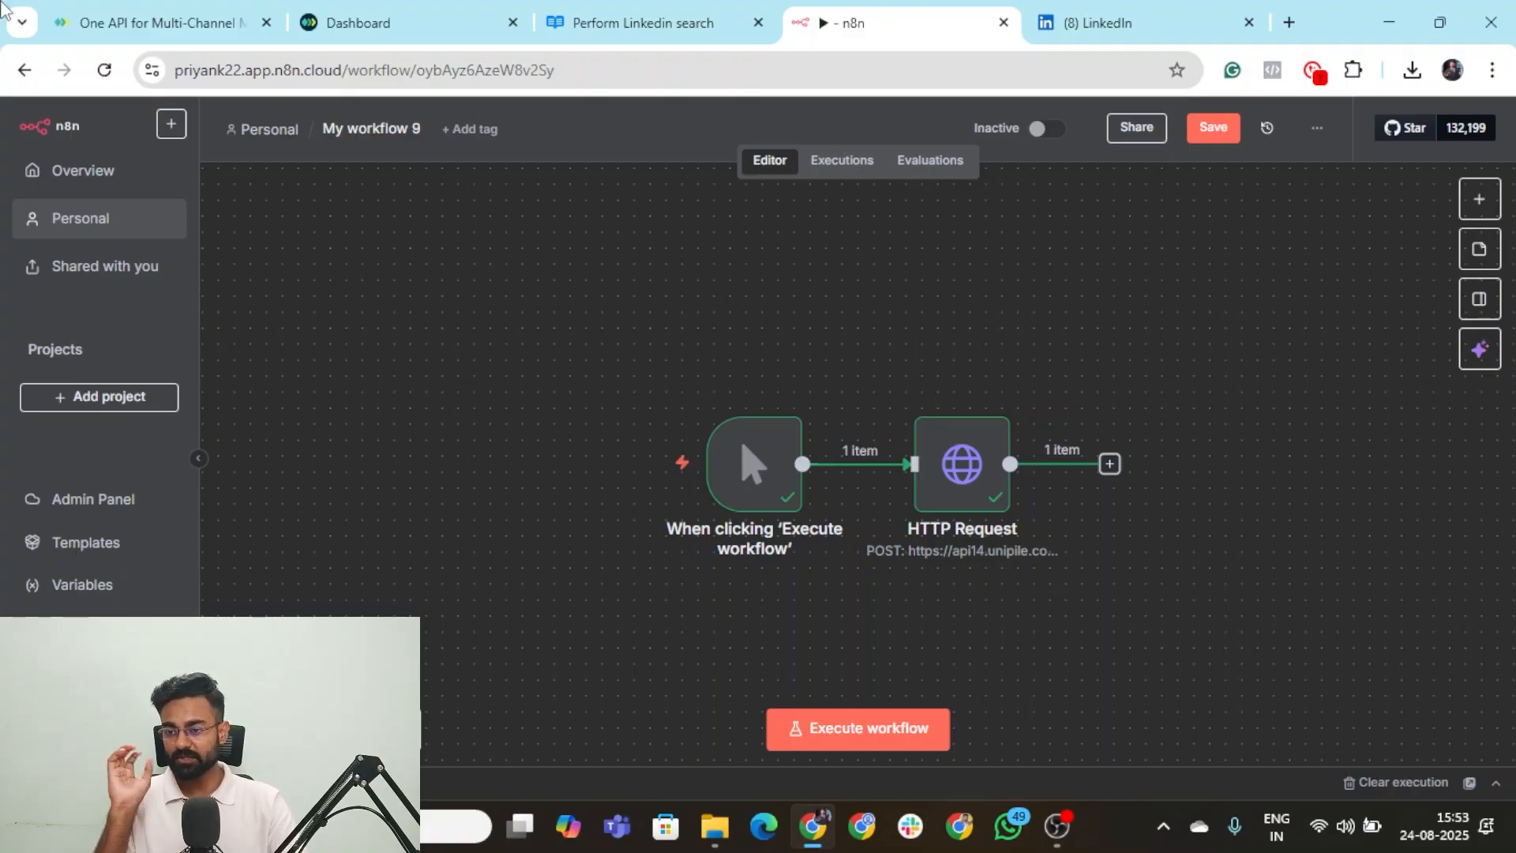
# Switch to the Unipile website's home page.
pyautogui.click(198, 22)
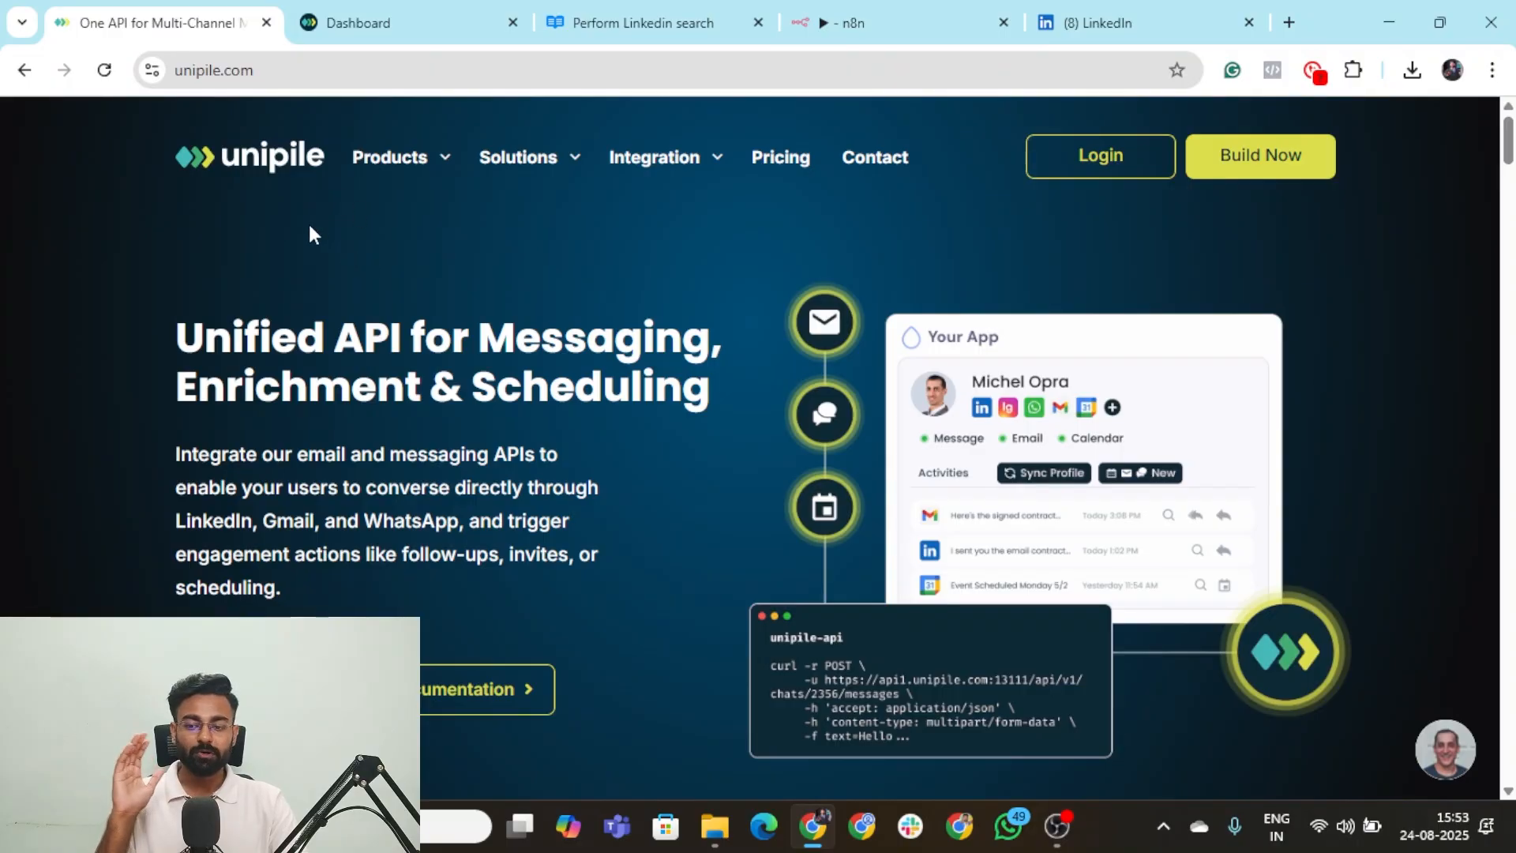